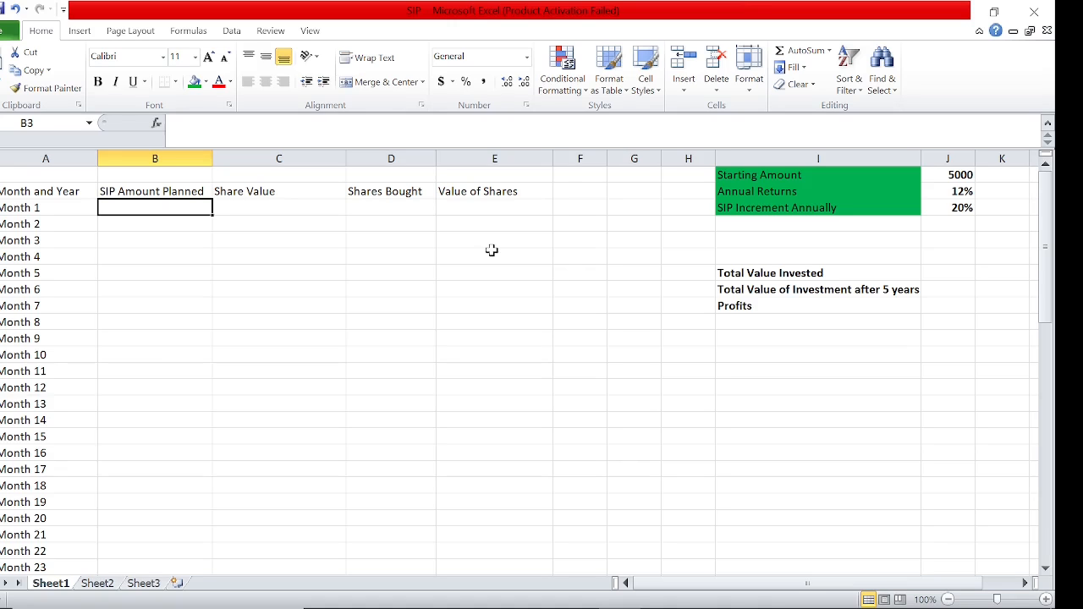
Review the month list in column A from Month 1 through Month 60
{"action": "key", "text": "Left"}
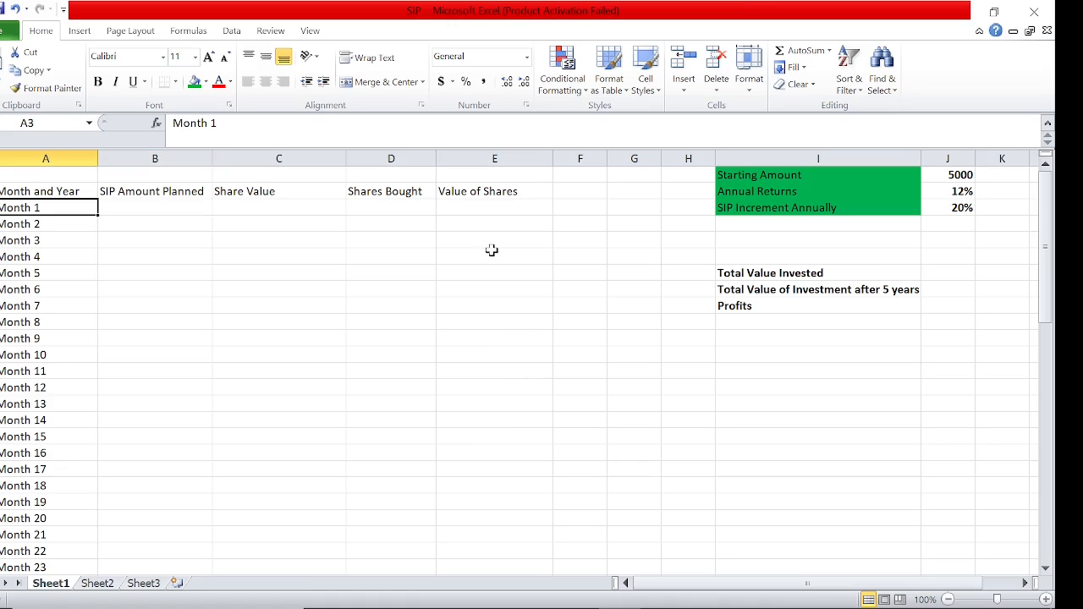
{"action": "key", "text": "ctrl+Down"}
{"action": "key", "text": "Down"}
{"action": "key", "text": "Up"}
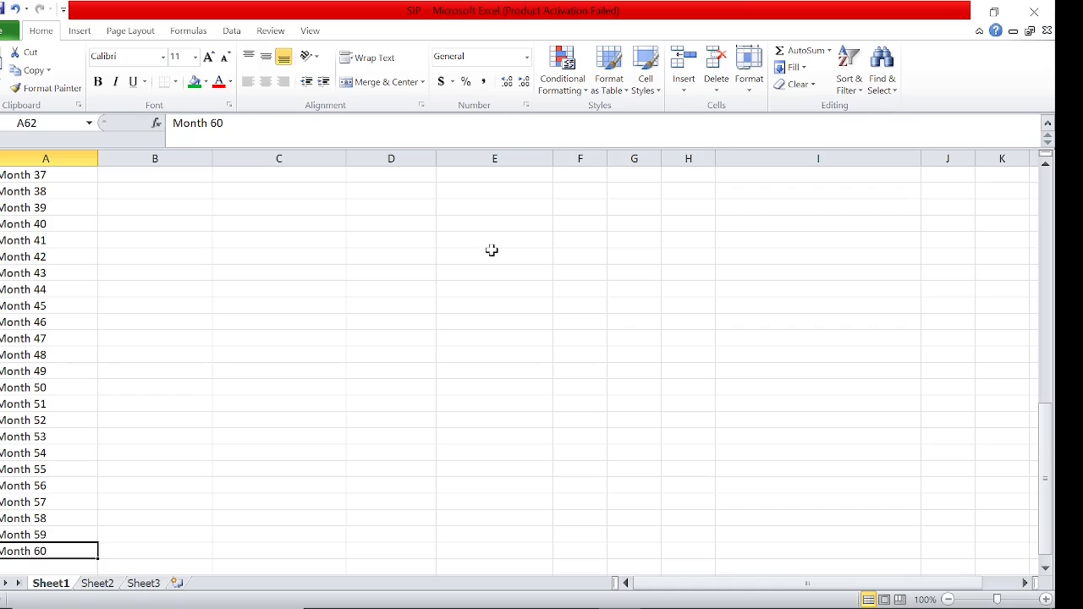
{"action": "key", "text": "ctrl+Up"}
{"action": "key", "text": "Right"}
{"action": "key", "text": "Up"}
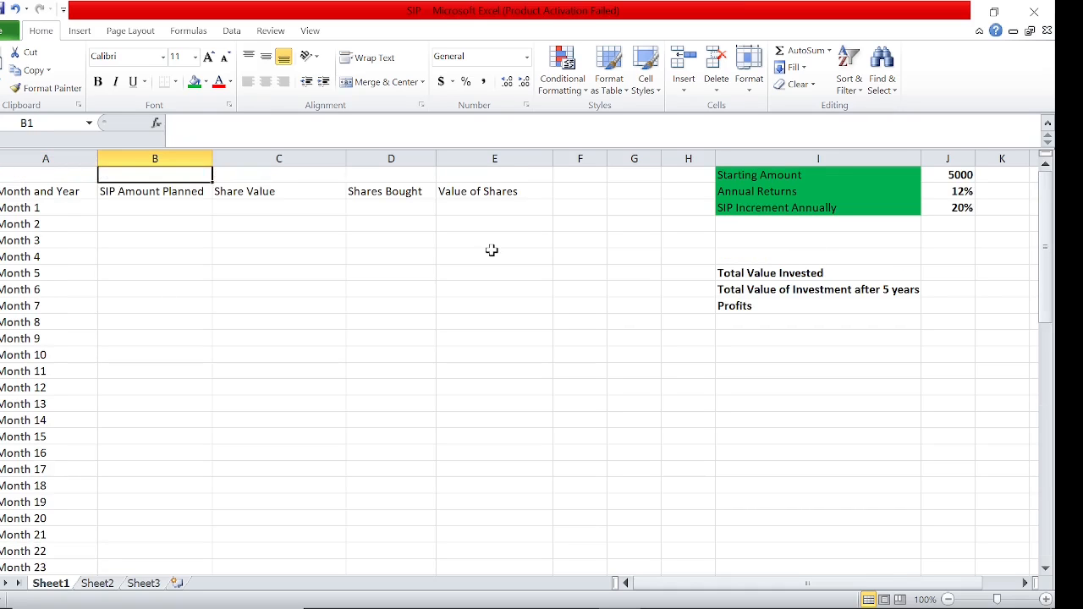
Review the column headings and the assumptions for starting amount, annual returns and annual SIP increment
{"action": "key", "text": "Right"}
{"action": "key", "text": "Right"}
{"action": "key", "text": "Right"}
{"action": "key", "text": "Right"}
{"action": "key", "text": "Right"}
{"action": "key", "text": "Right"}
{"action": "key", "text": "Right"}
{"action": "key", "text": "Down"}
{"action": "key", "text": "Right"}
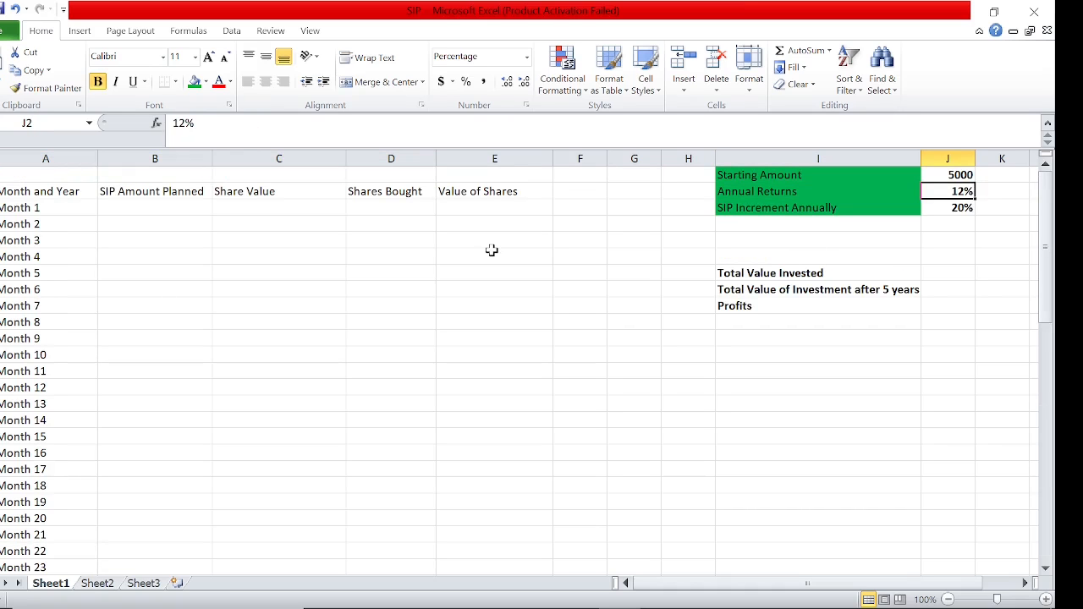
{"action": "key", "text": "Left"}
{"action": "key", "text": "Up"}
{"action": "key", "text": "Right"}
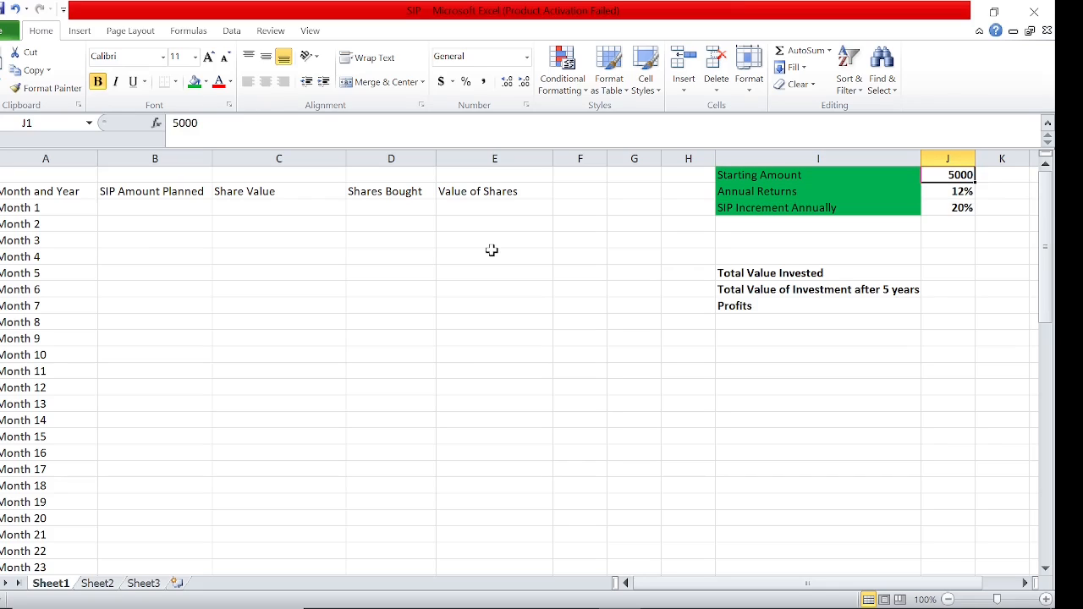
{"action": "key", "text": "Left"}
{"action": "key", "text": "Left"}
{"action": "key", "text": "Left"}
{"action": "key", "text": "Left"}
{"action": "key", "text": "Left"}
{"action": "key", "text": "Left"}
{"action": "key", "text": "Left"}
{"action": "key", "text": "Left"}
{"action": "key", "text": "Left"}
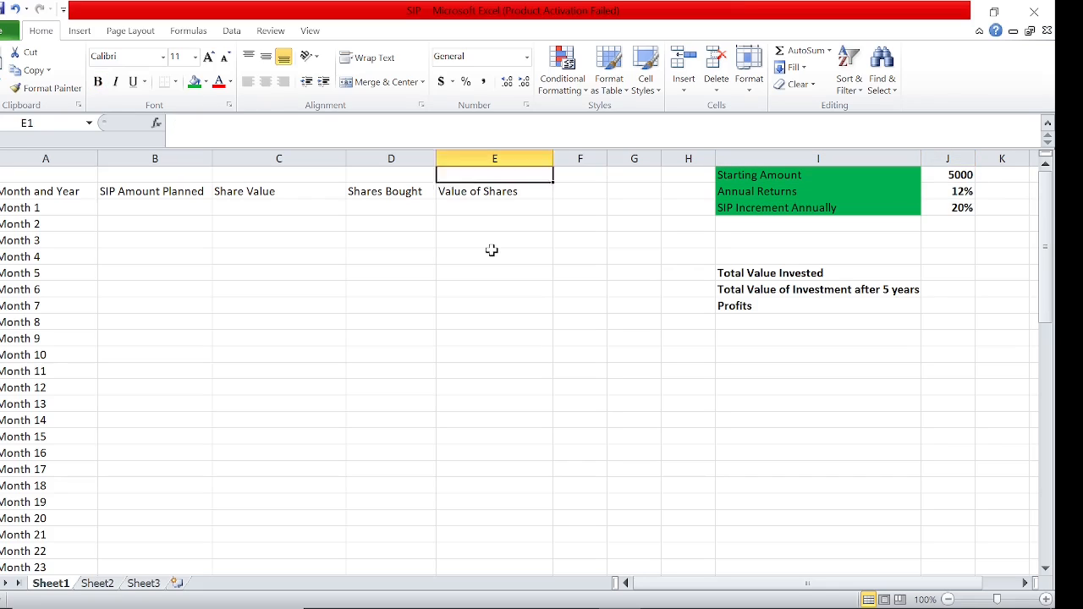
{"action": "key", "text": "Down"}
{"action": "key", "text": "Down"}
{"action": "key", "text": "Right"}
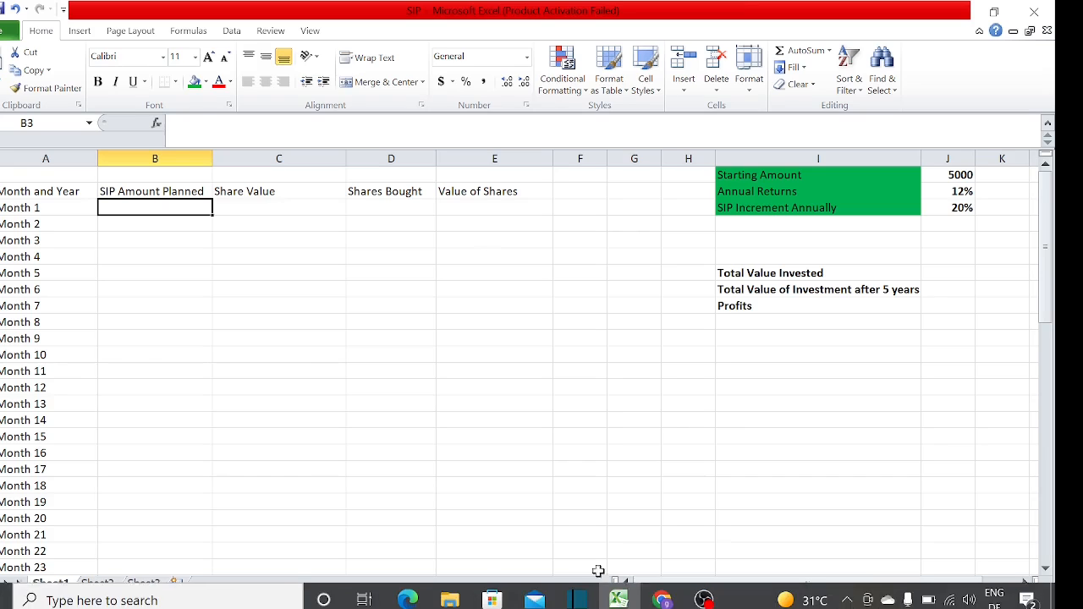
Check HDFC Bank's stock price CAGR on the Screener page in Chrome and return to the Excel workbook
{"action": "left_click", "coordinate": [663, 593]}
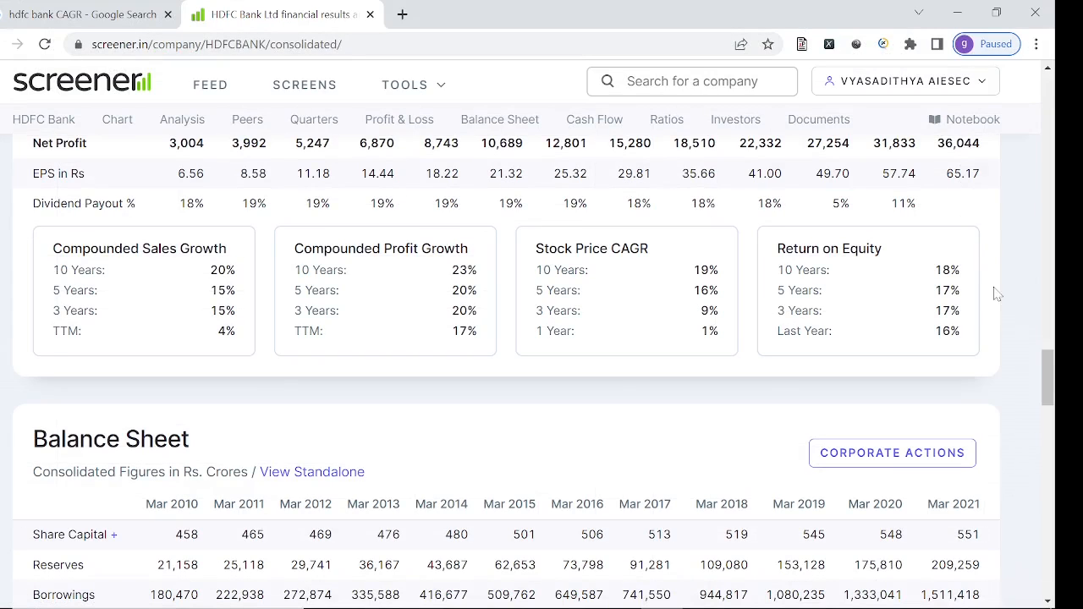
{"action": "scroll", "coordinate": [1047, 364], "scroll_direction": "up", "scroll_amount": 1}
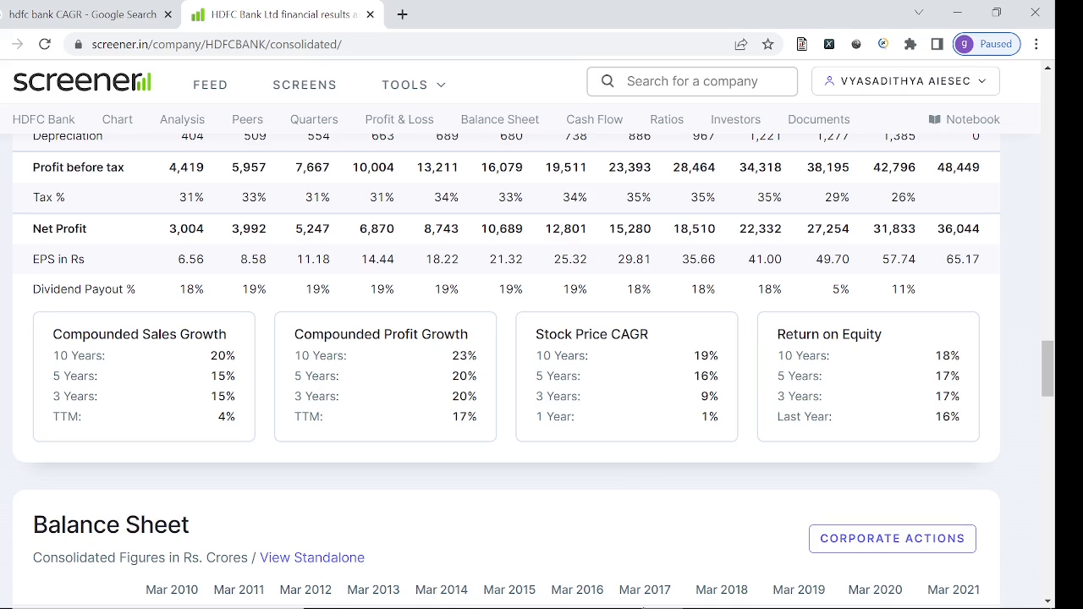
{"action": "left_click", "coordinate": [619, 602]}
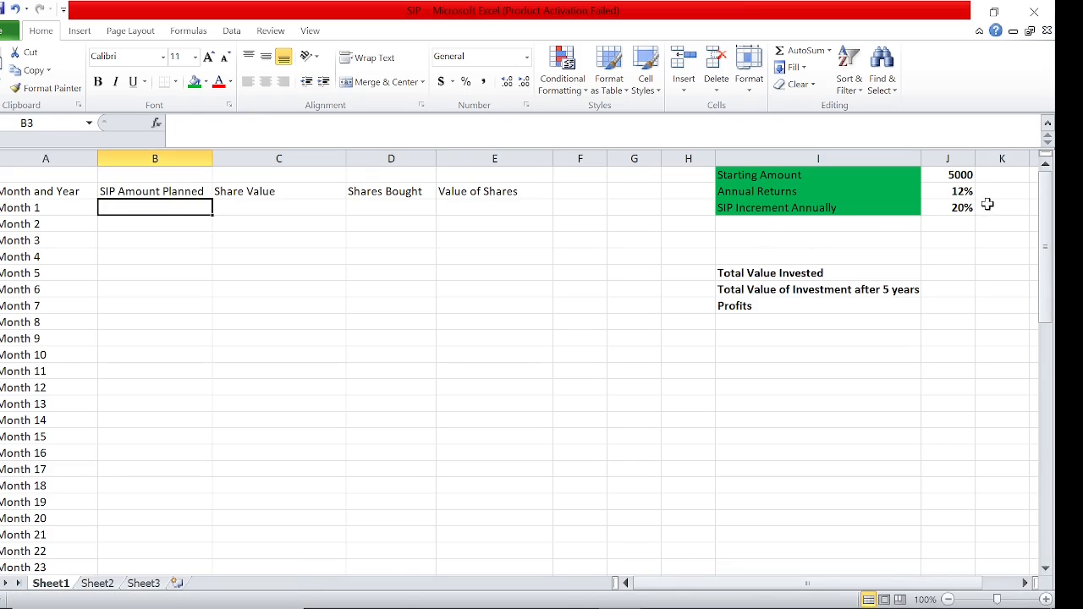
Set the Annual Returns assumption in J2 to 15%
{"action": "left_click", "coordinate": [957, 191]}
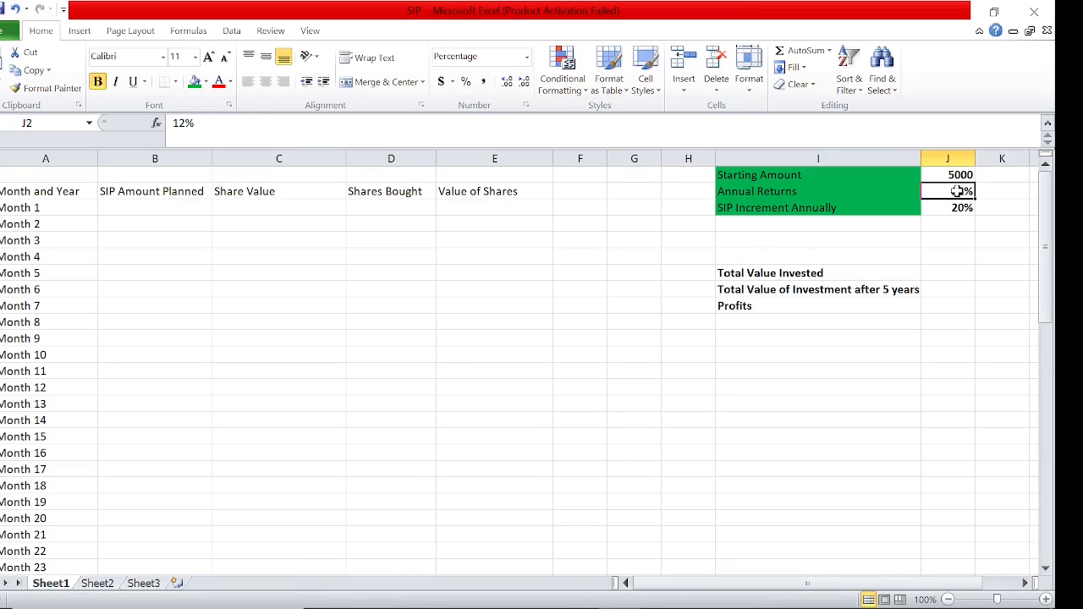
{"action": "type", "text": "15"}
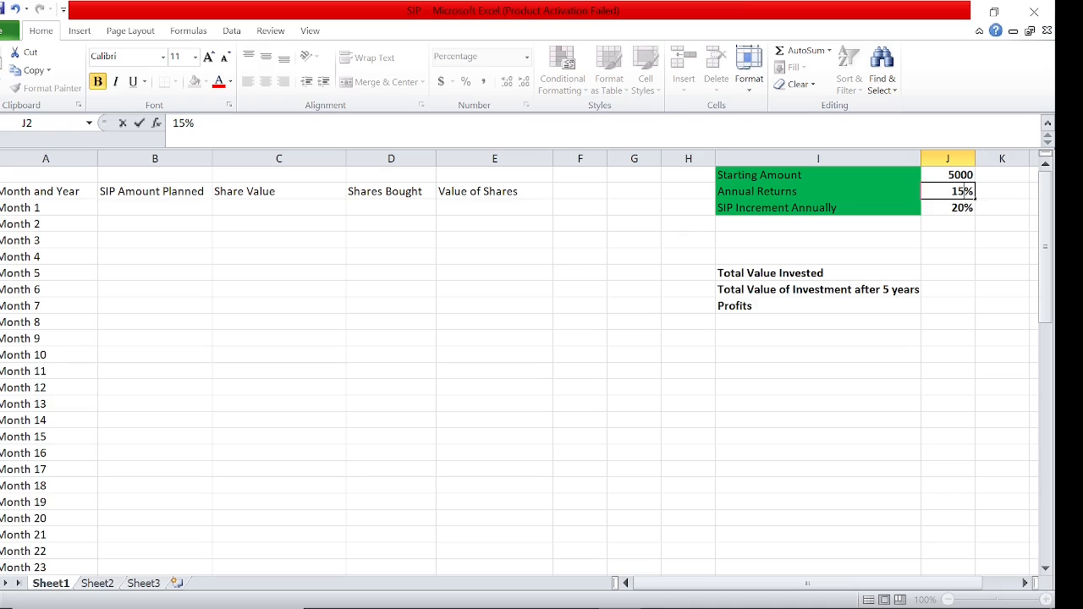
{"action": "key", "text": "Return"}
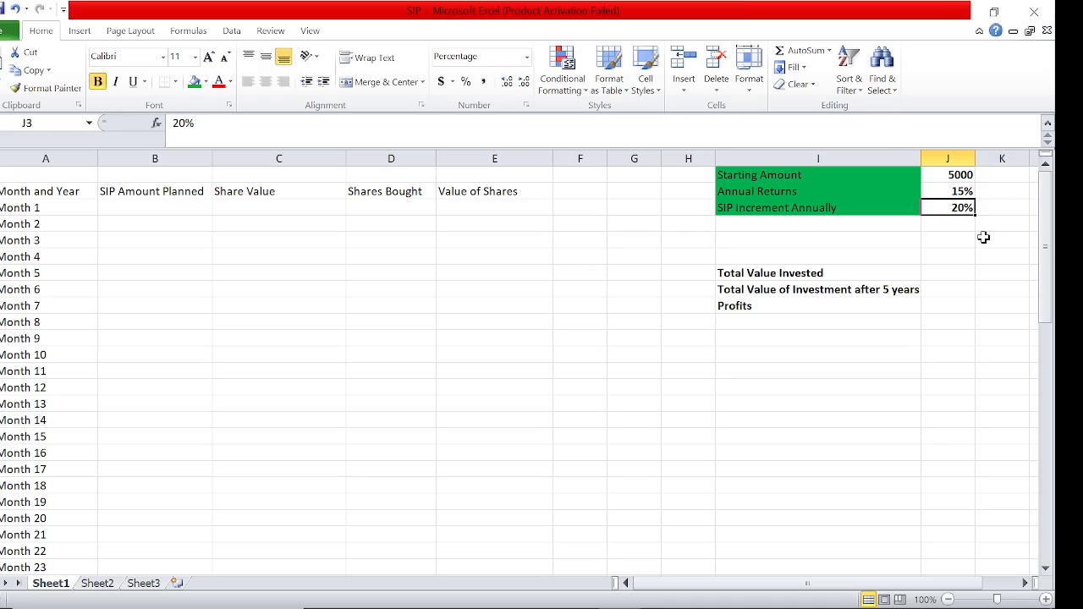
Link Month 1's SIP Amount Planned in B3 to the starting amount with the formula =J1
{"action": "key", "text": "Left"}
{"action": "key", "text": "Left"}
{"action": "key", "text": "Left"}
{"action": "key", "text": "Left"}
{"action": "key", "text": "Left"}
{"action": "key", "text": "Left"}
{"action": "key", "text": "Left"}
{"action": "key", "text": "Left"}
{"action": "key", "text": "Left"}
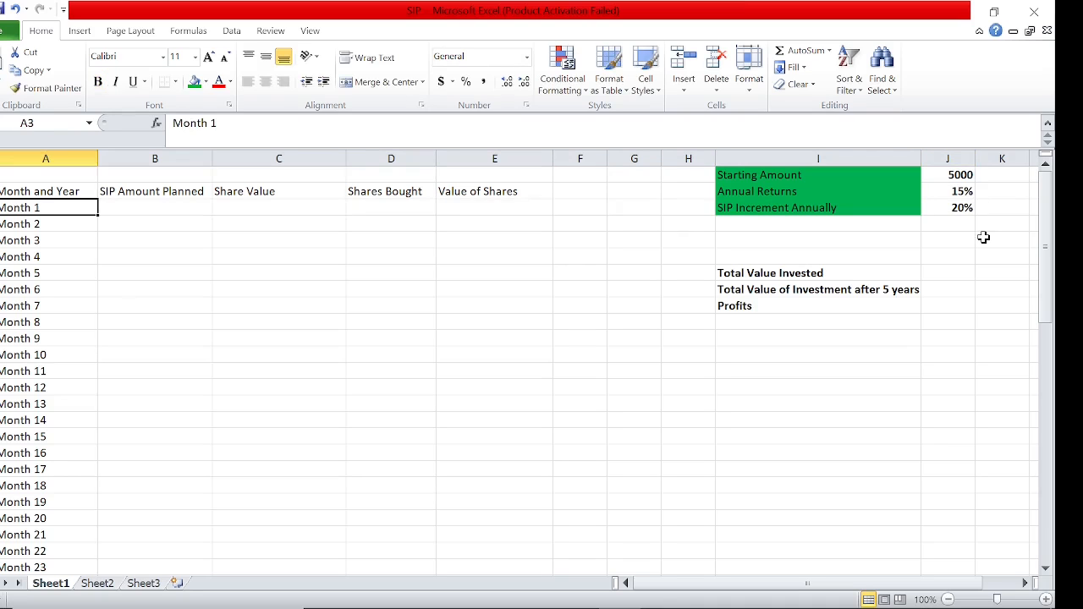
{"action": "key", "text": "Right"}
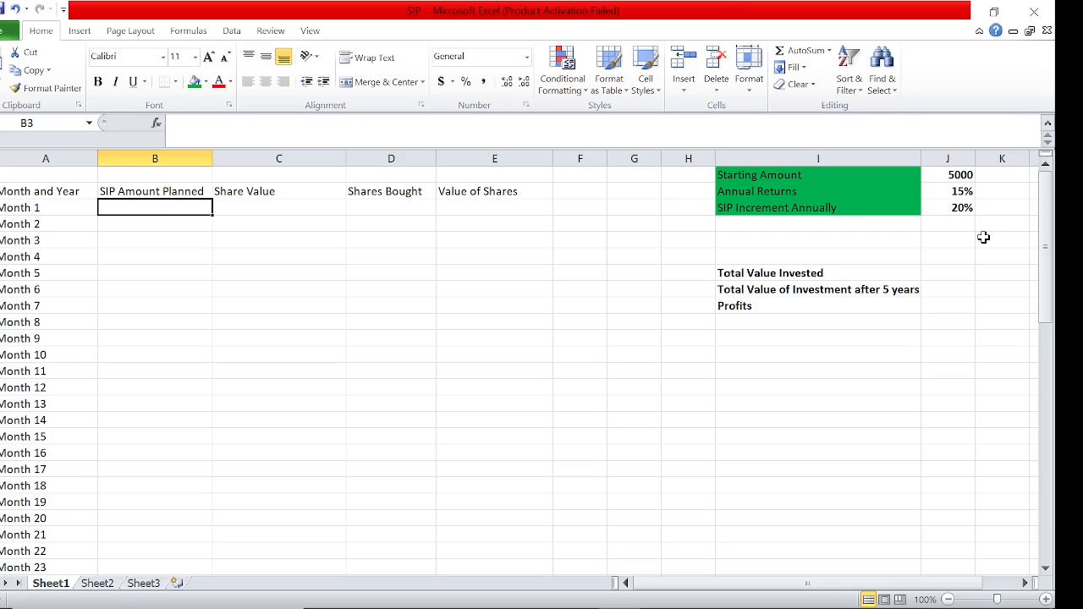
{"action": "type", "text": "="}
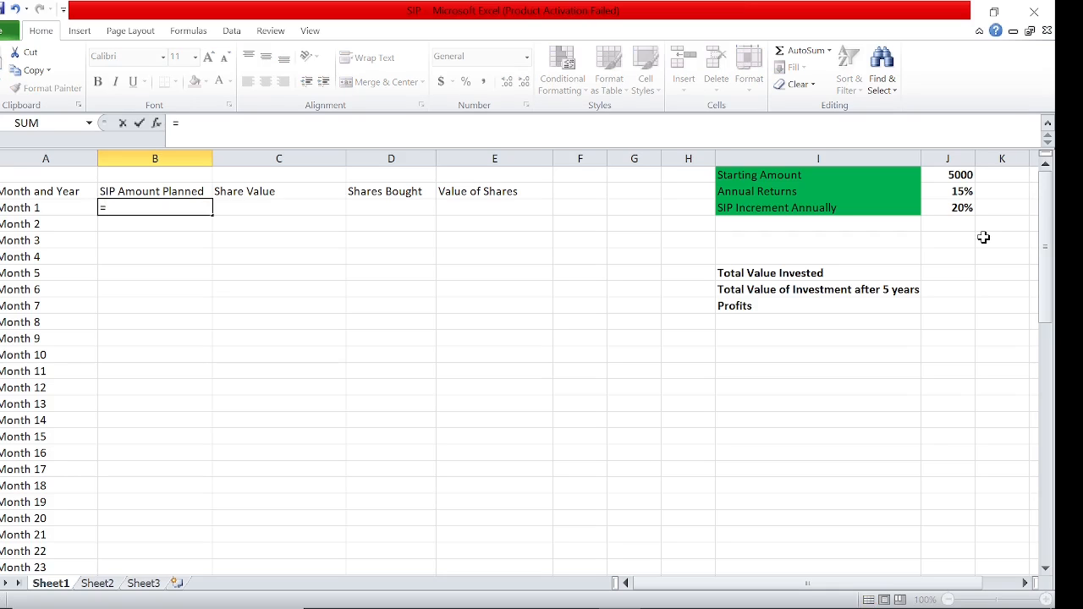
{"action": "left_click", "coordinate": [956, 175]}
{"action": "key", "text": "Return"}
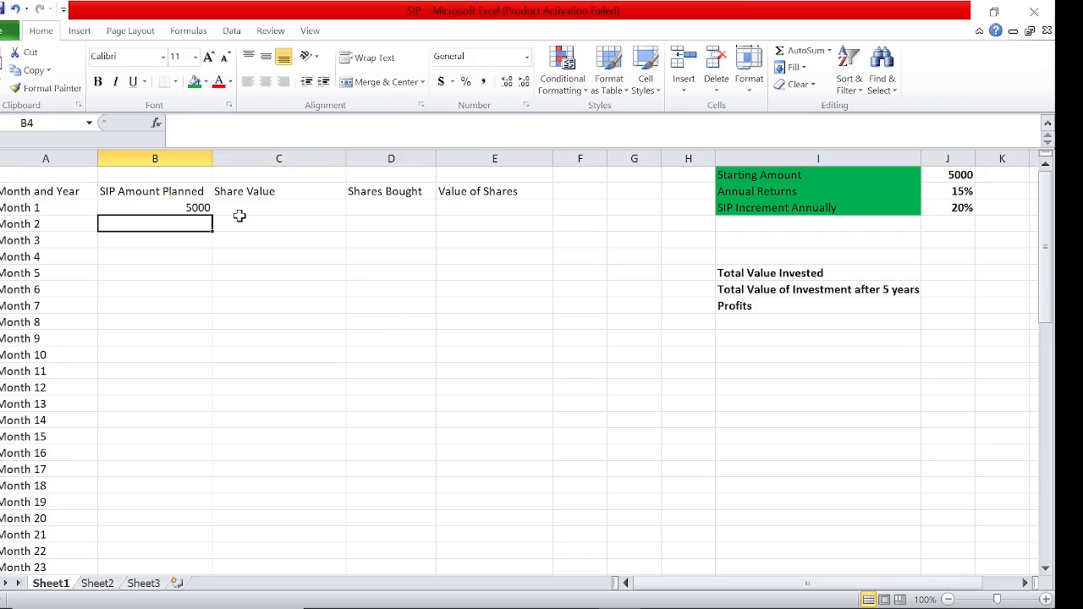
Try to fill the B3 formula down the SIP Amount Planned column through Month 12 and inspect the copied reference
{"action": "left_click", "coordinate": [188, 206]}
{"action": "left_click_drag", "start_coordinate": [212, 215], "coordinate": [207, 392]}
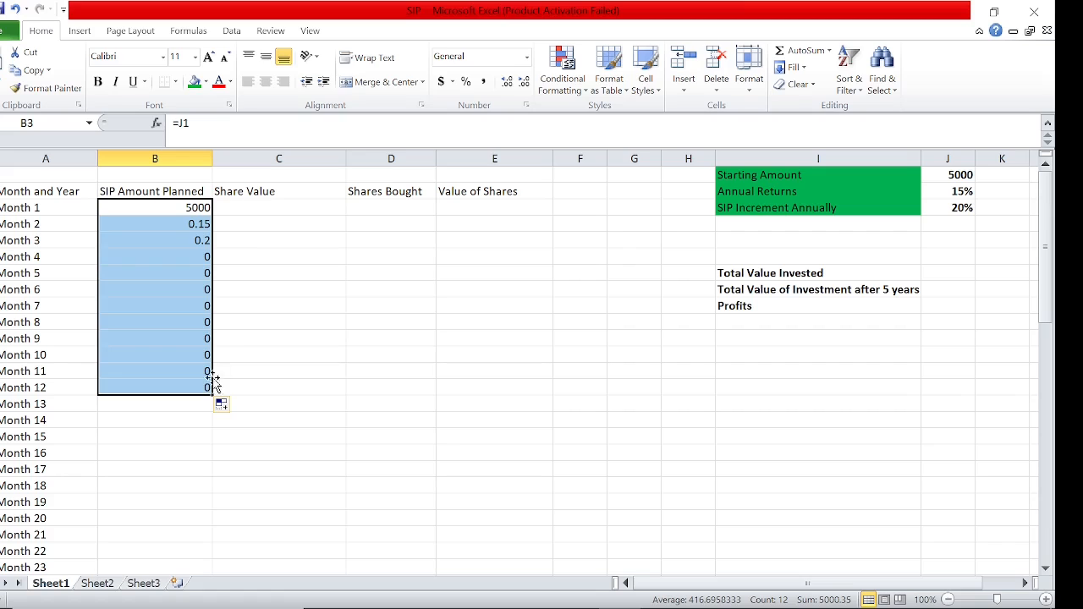
{"action": "left_click", "coordinate": [196, 213]}
{"action": "left_click", "coordinate": [198, 223]}
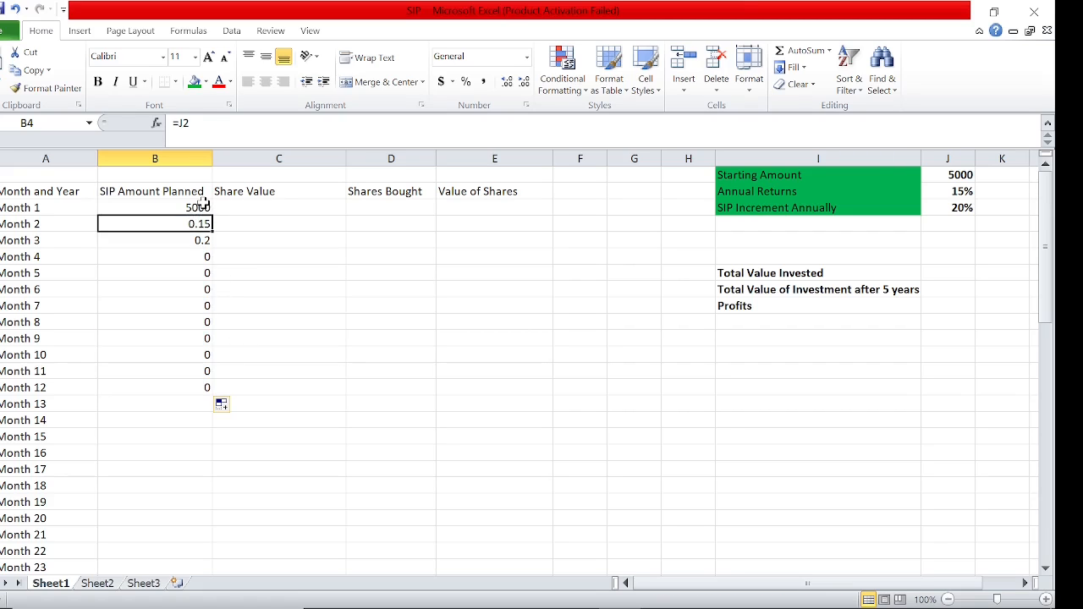
{"action": "left_click", "coordinate": [203, 204]}
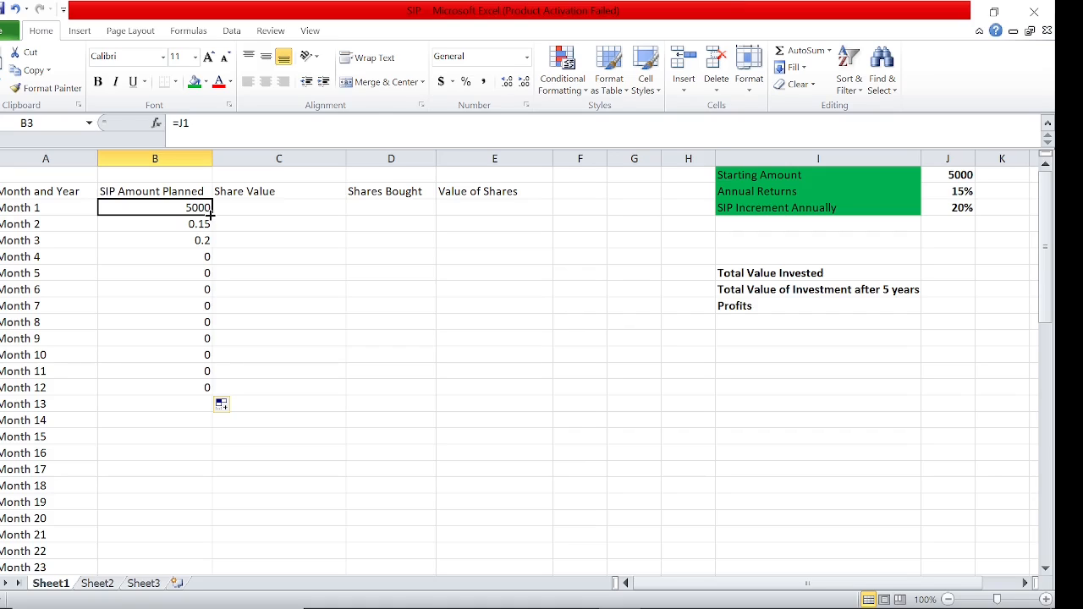
Set Month 2's SIP amount in B4 to =B3 and fill that formula down through Month 12
{"action": "left_click", "coordinate": [200, 224]}
{"action": "type", "text": "=B3"}
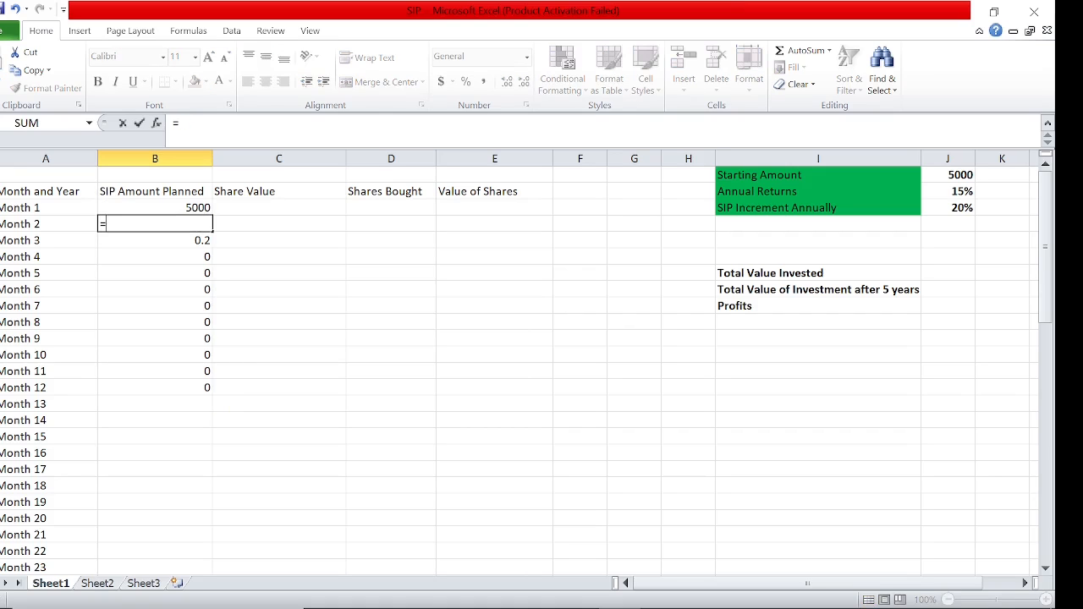
{"action": "key", "text": "Return"}
{"action": "left_click", "coordinate": [200, 224]}
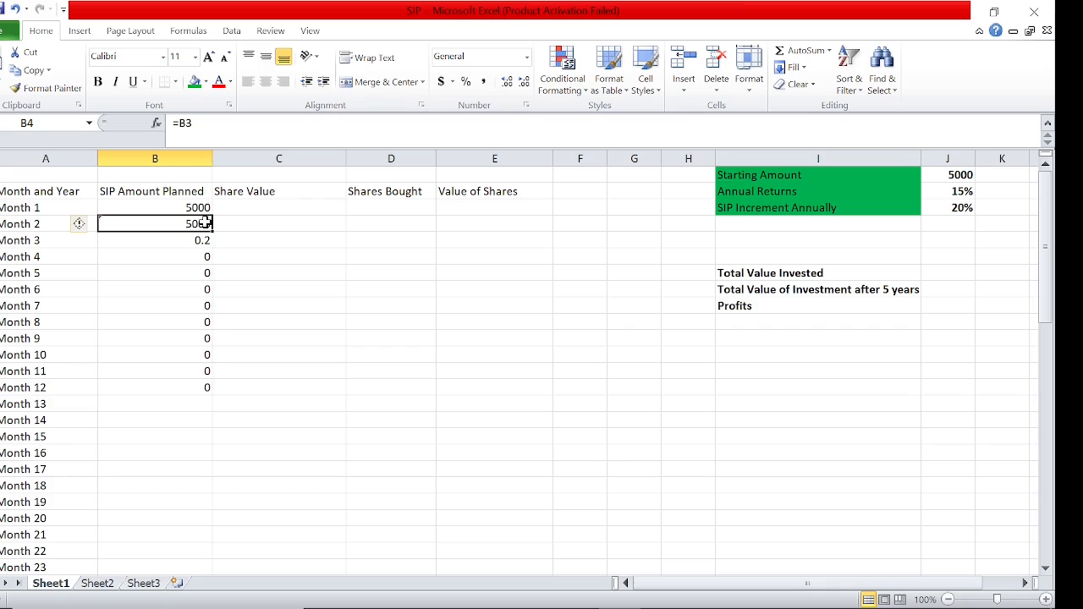
{"action": "left_click_drag", "start_coordinate": [211, 232], "coordinate": [210, 387]}
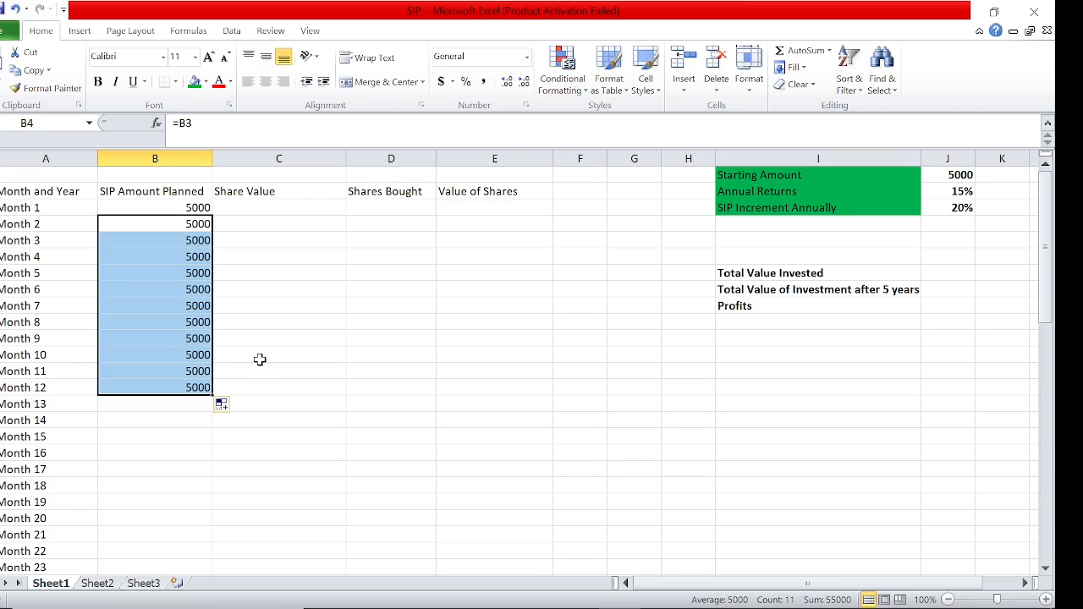
Look up HDFC Bank's current price on the Screener page in Chrome and enter 1500 as Month 1's share value in C3
{"action": "key", "text": "Right"}
{"action": "key", "text": "Up"}
{"action": "key", "text": "Left"}
{"action": "key", "text": "Right"}
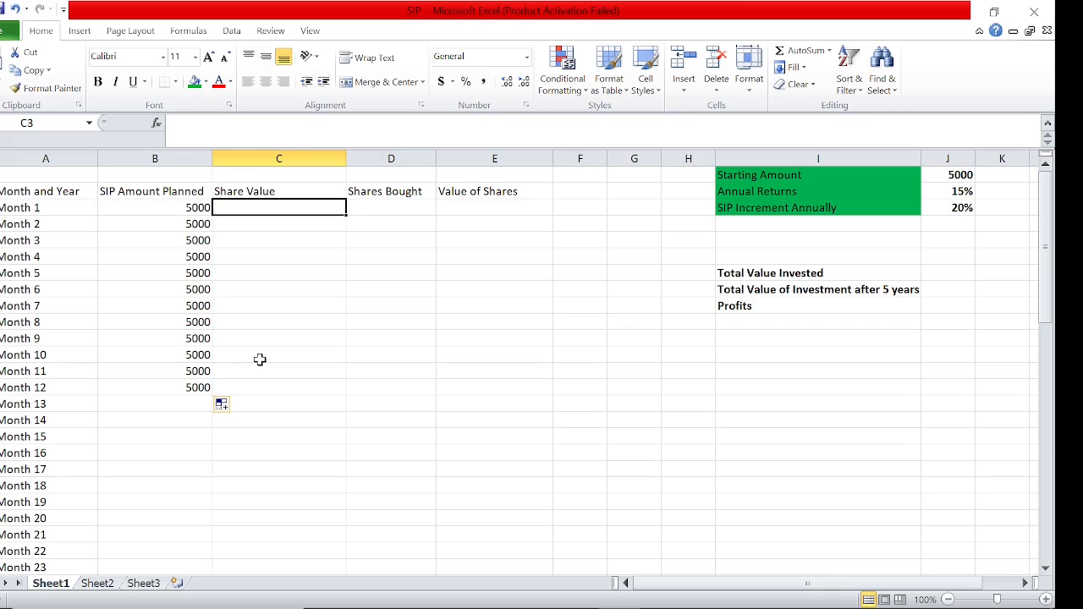
{"action": "left_click", "coordinate": [662, 594]}
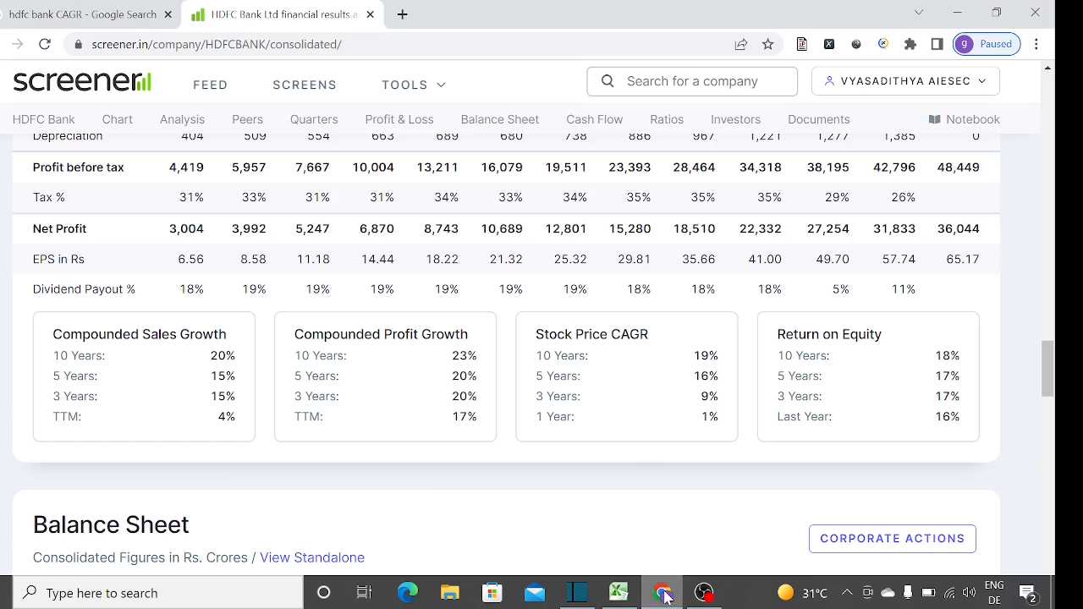
{"action": "left_click_drag", "start_coordinate": [1046, 364], "coordinate": [1052, 108]}
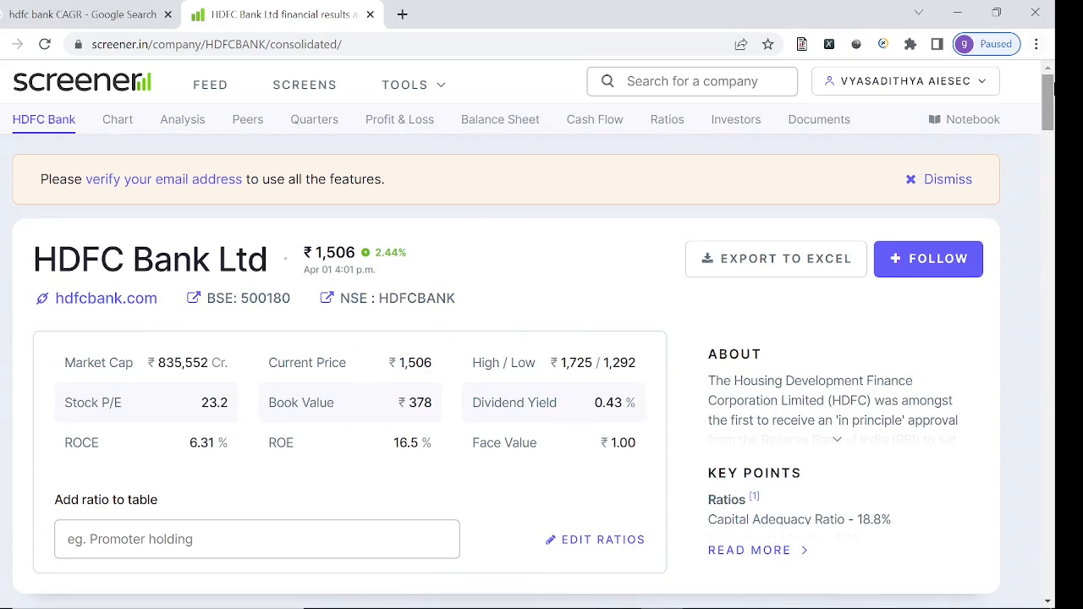
{"action": "left_click", "coordinate": [635, 595]}
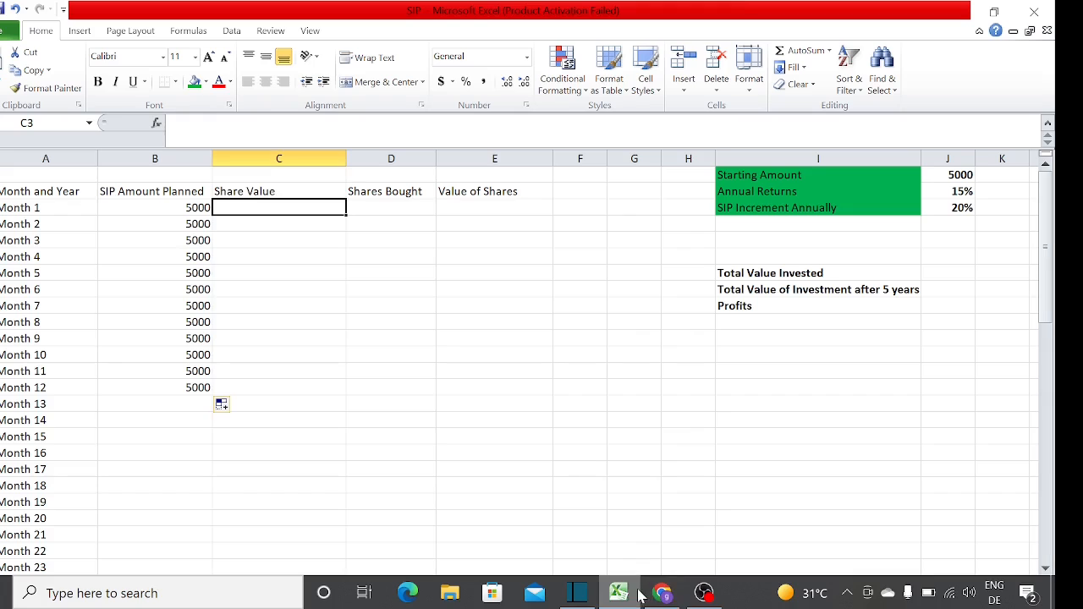
{"action": "type", "text": "1500"}
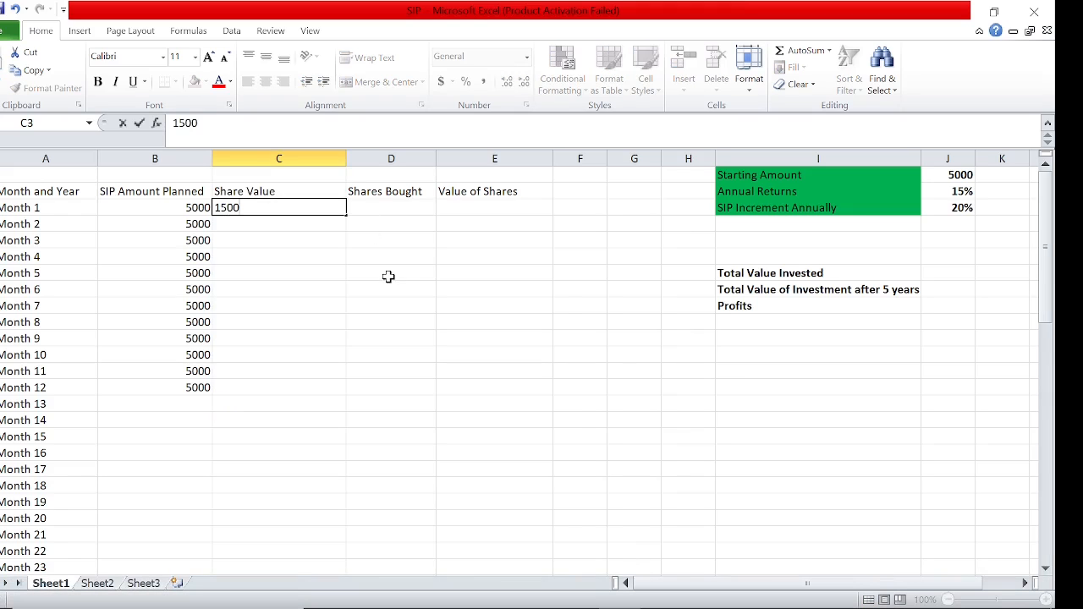
{"action": "key", "text": "Return"}
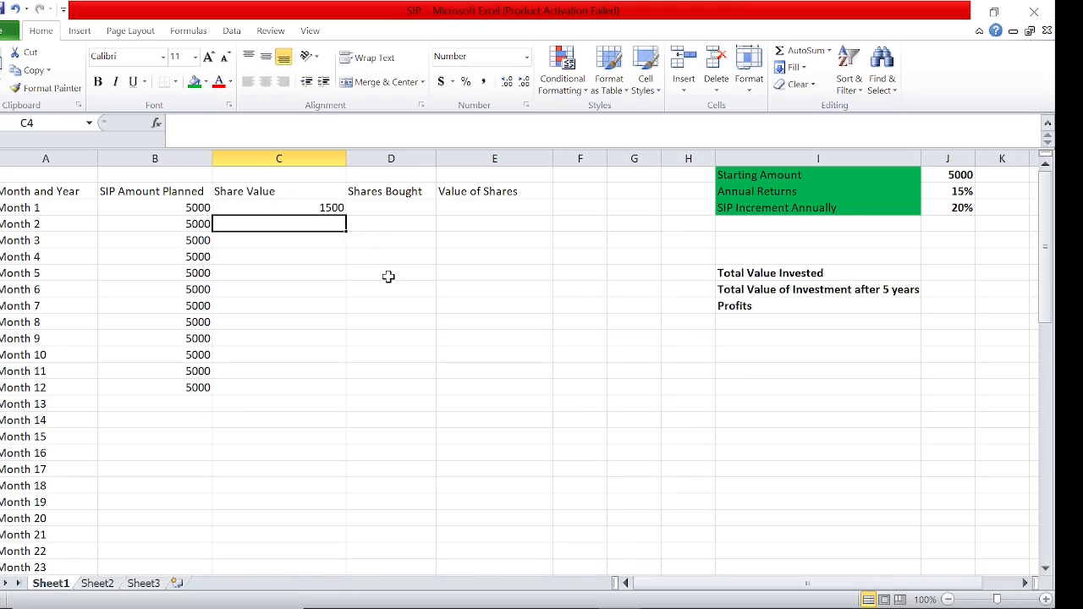
Calculate Month 1's Shares Bought in D3 by dividing the SIP amount by the share value with =B3/C3
{"action": "key", "text": "Right"}
{"action": "key", "text": "Up"}
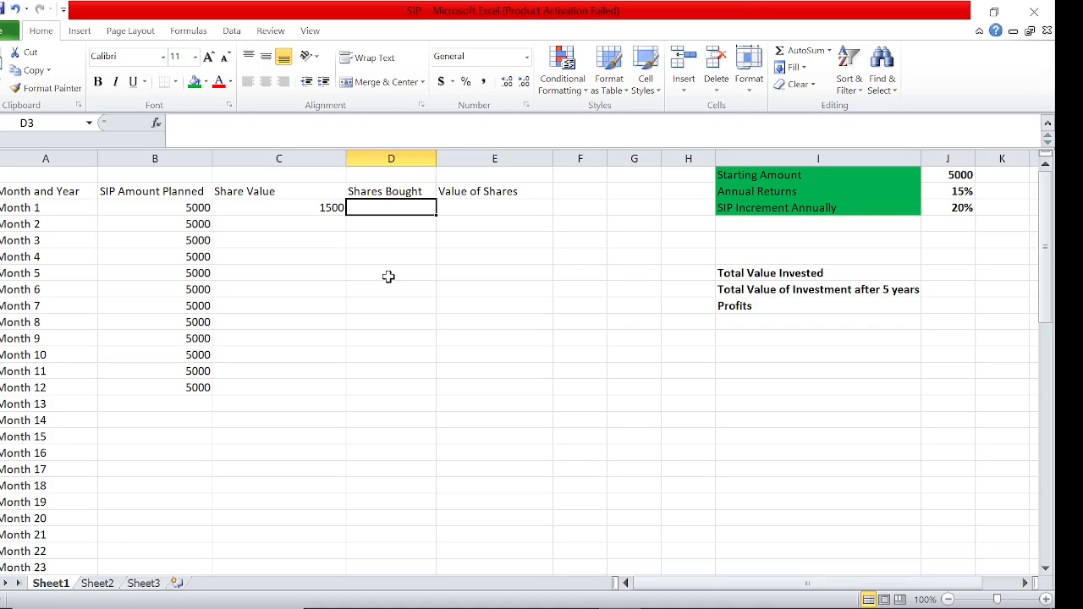
{"action": "type", "text": "="}
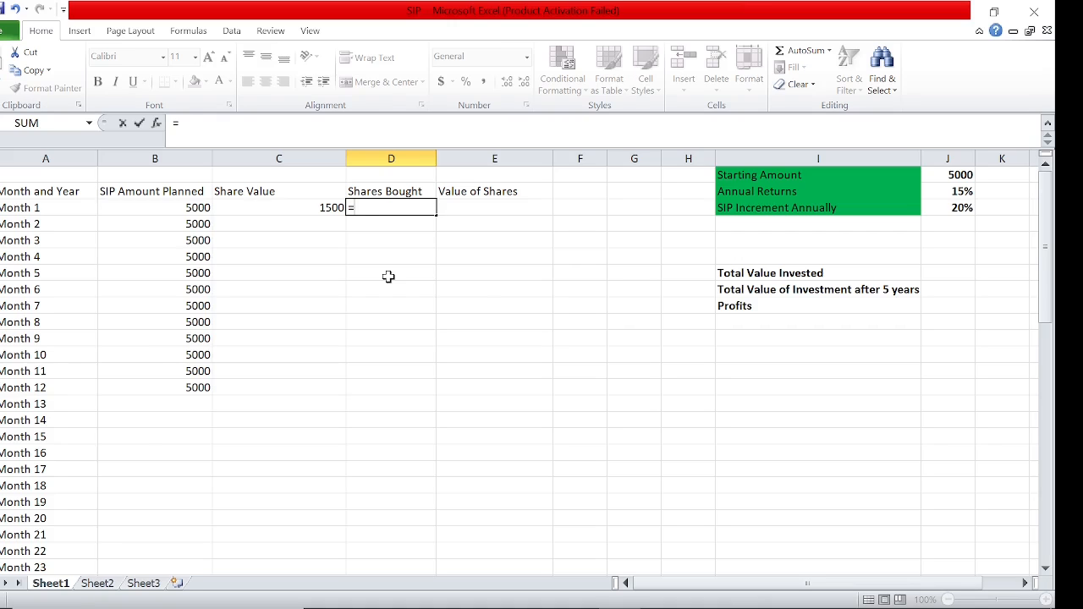
{"action": "key", "text": "Left"}
{"action": "key", "text": "Left"}
{"action": "type", "text": "/"}
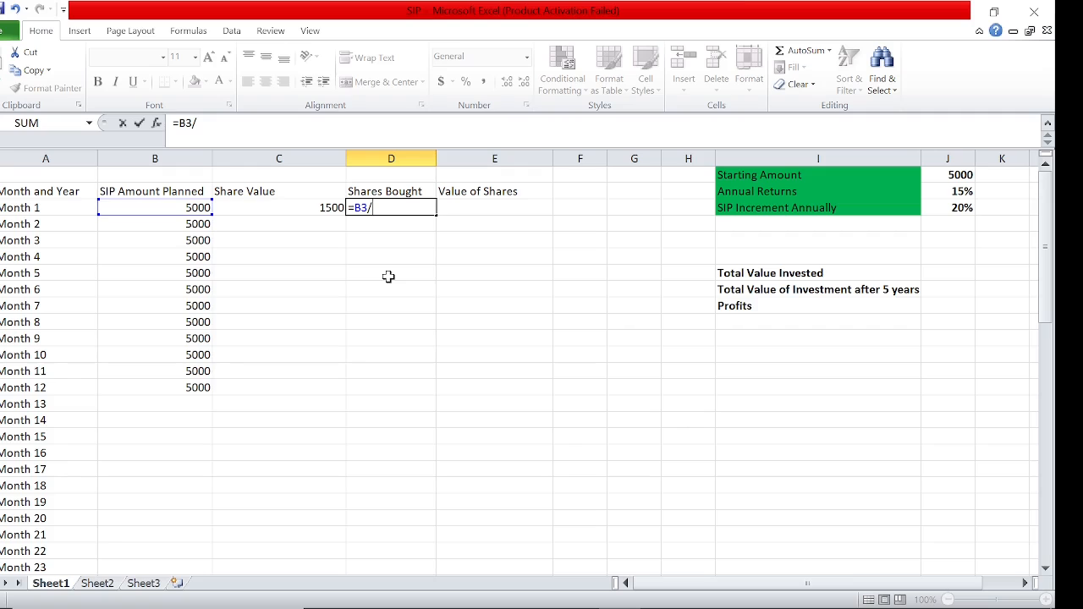
{"action": "left_click", "coordinate": [323, 207]}
{"action": "key", "text": "Return"}
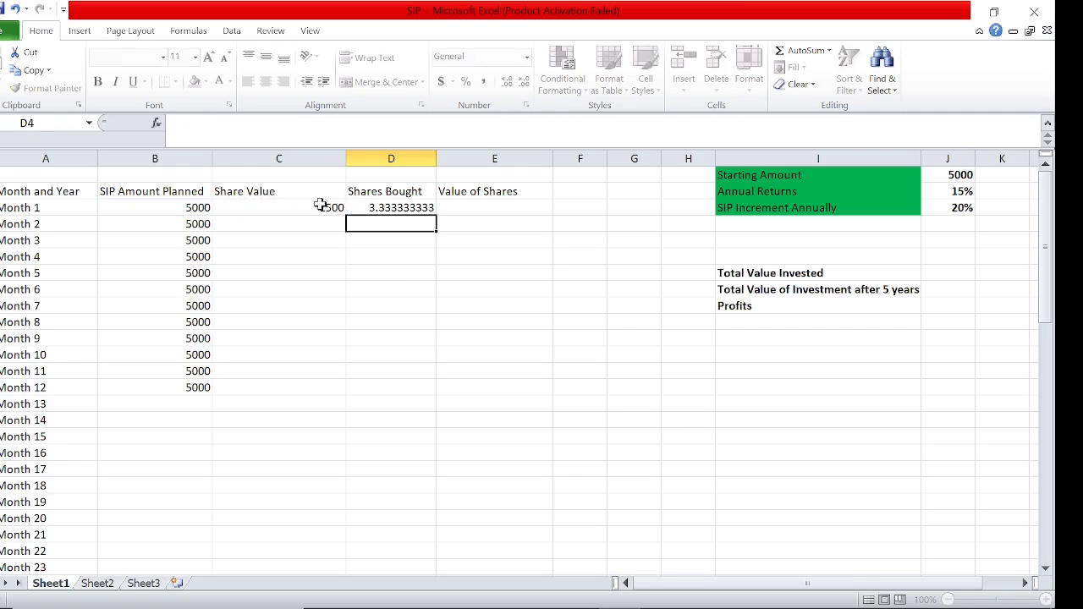
Round Month 1's Shares Bought in D3 to a whole number with =ROUND(B3/C3,0)
{"action": "key", "text": "Up"}
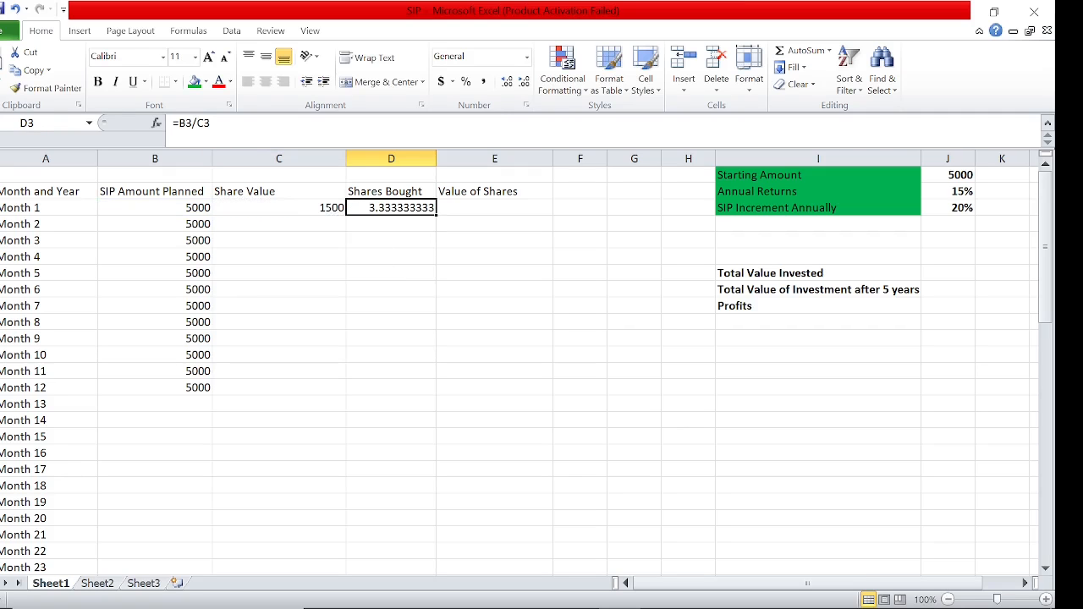
{"action": "key", "text": "F2"}
{"action": "left_click", "coordinate": [204, 124]}
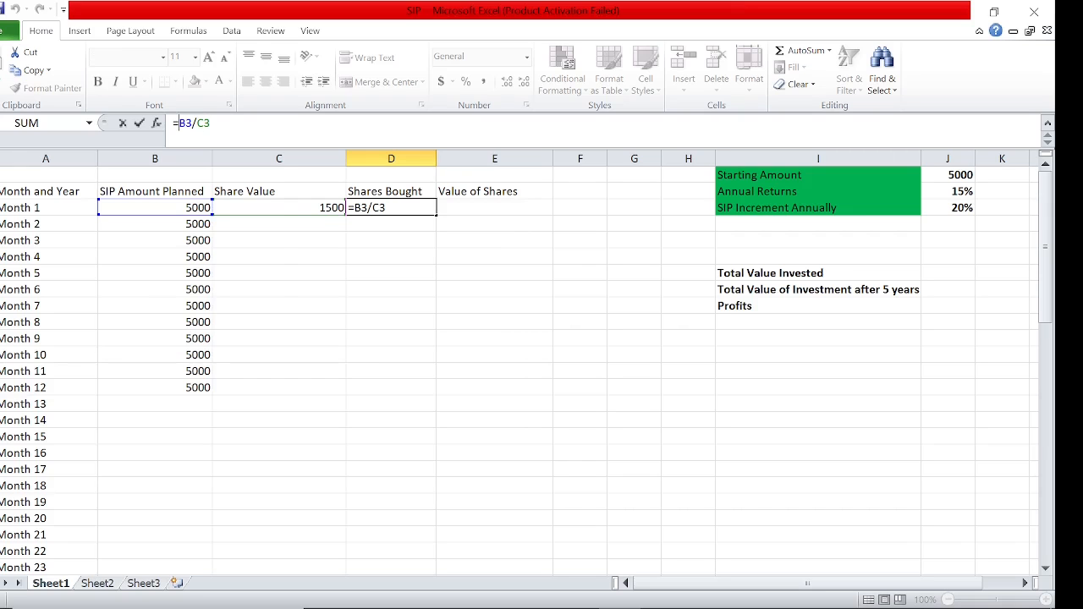
{"action": "type", "text": "round"}
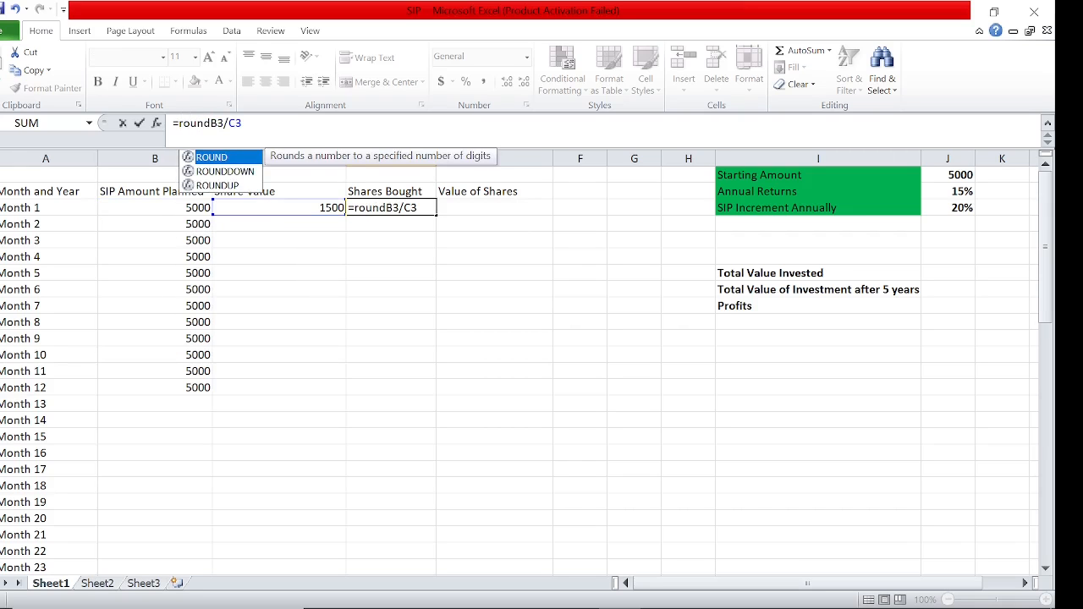
{"action": "type", "text": "(B3/C3"}
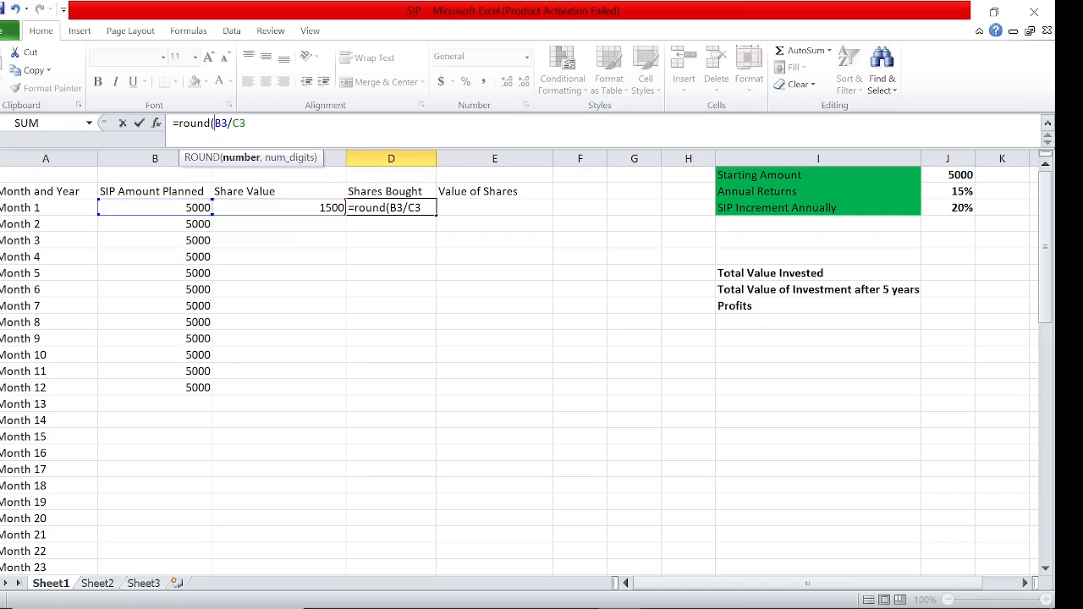
{"action": "type", "text": ",0)"}
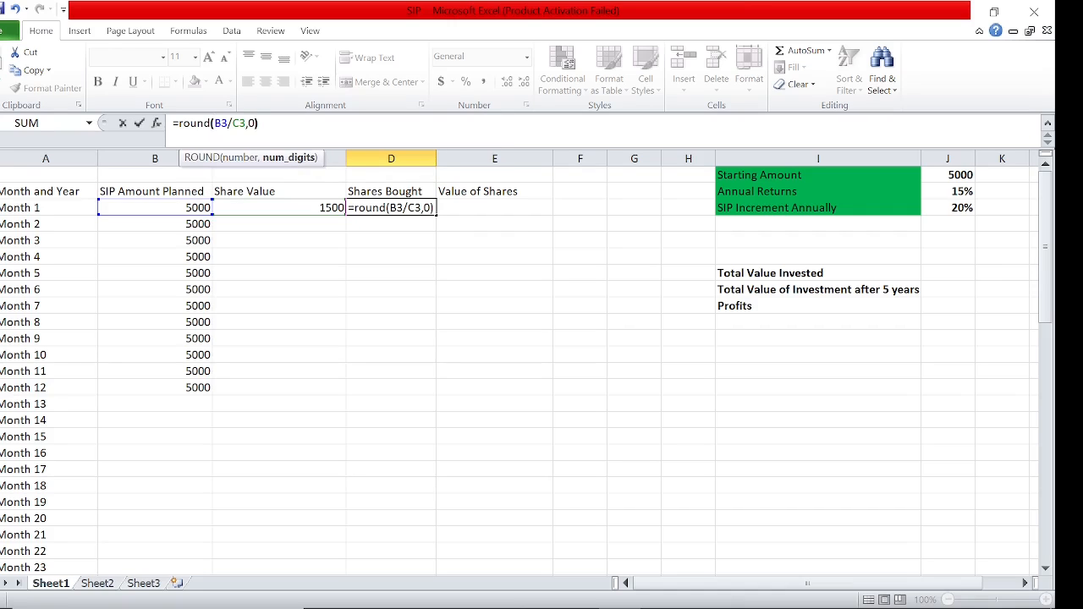
{"action": "key", "text": "Return"}
{"action": "key", "text": "Up"}
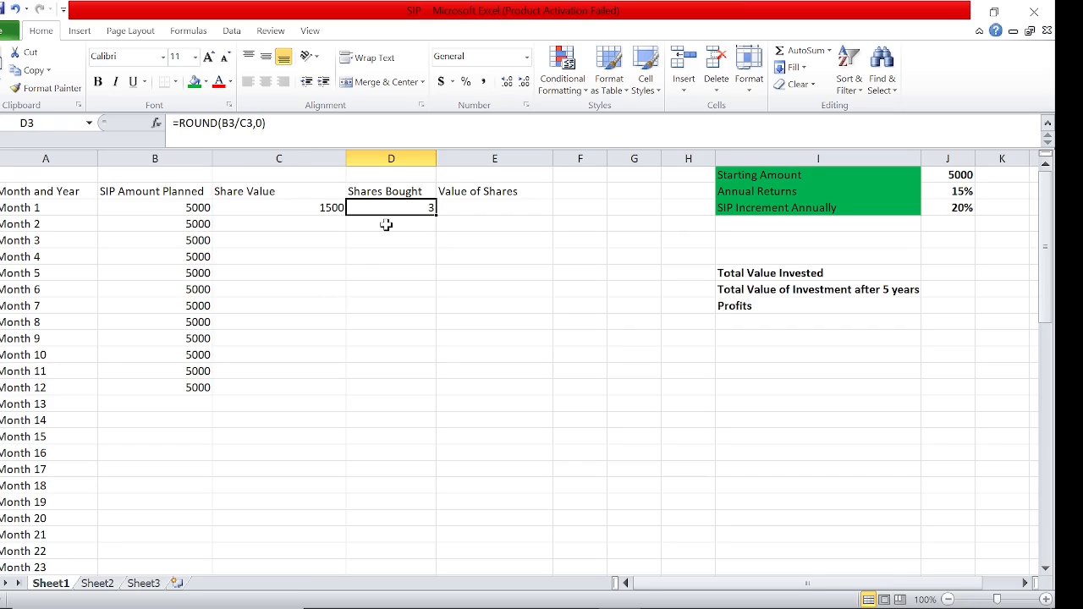
Calculate Month 1's Value of Shares in E3 by multiplying share value by shares bought with =C3*D3
{"action": "key", "text": "Left"}
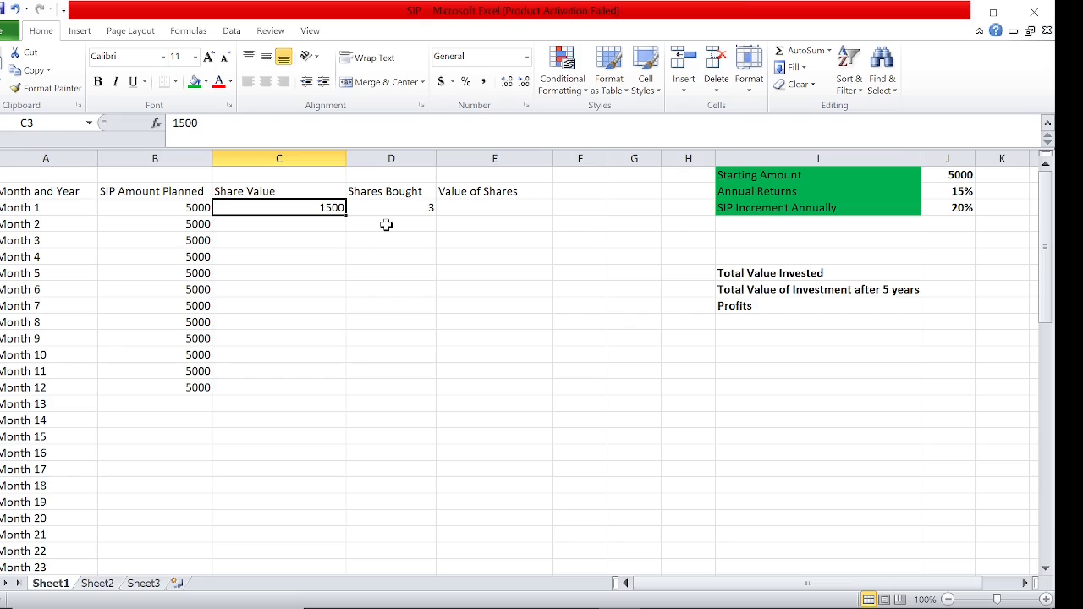
{"action": "key", "text": "Right"}
{"action": "key", "text": "Right"}
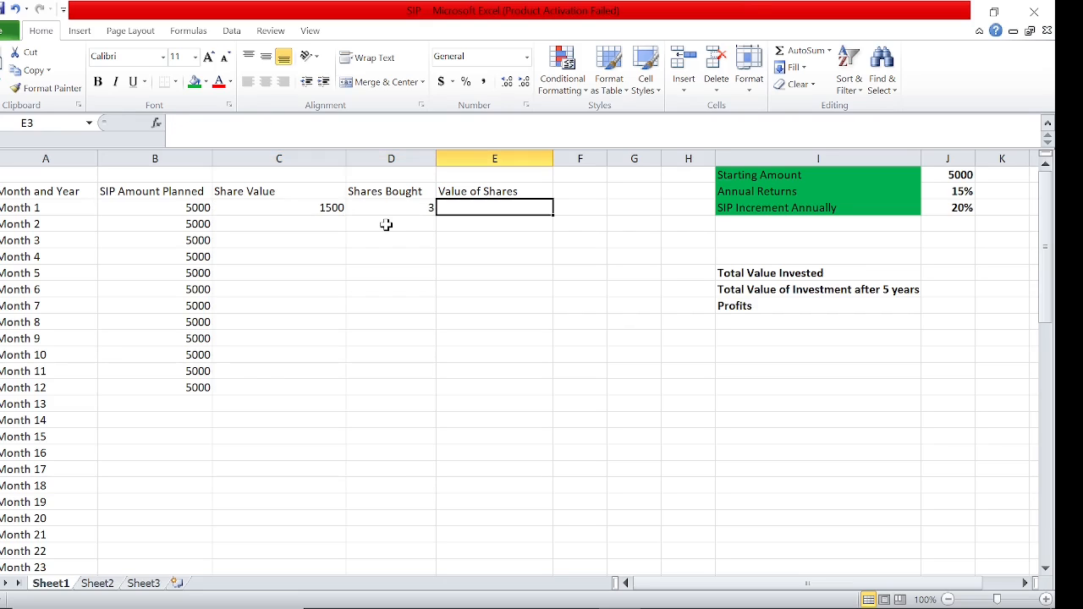
{"action": "type", "text": "="}
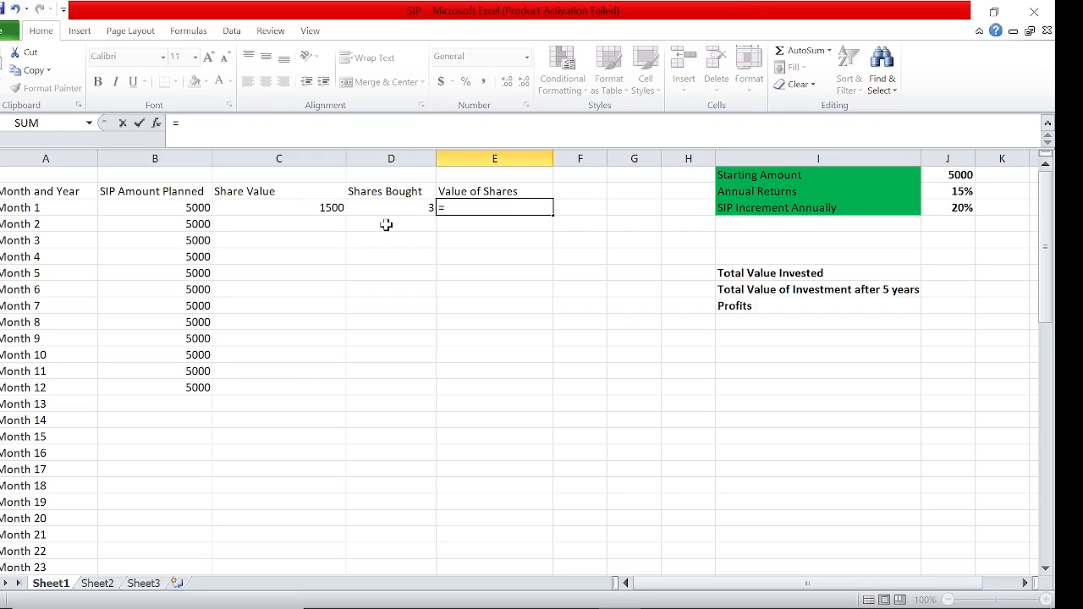
{"action": "left_click", "coordinate": [332, 210]}
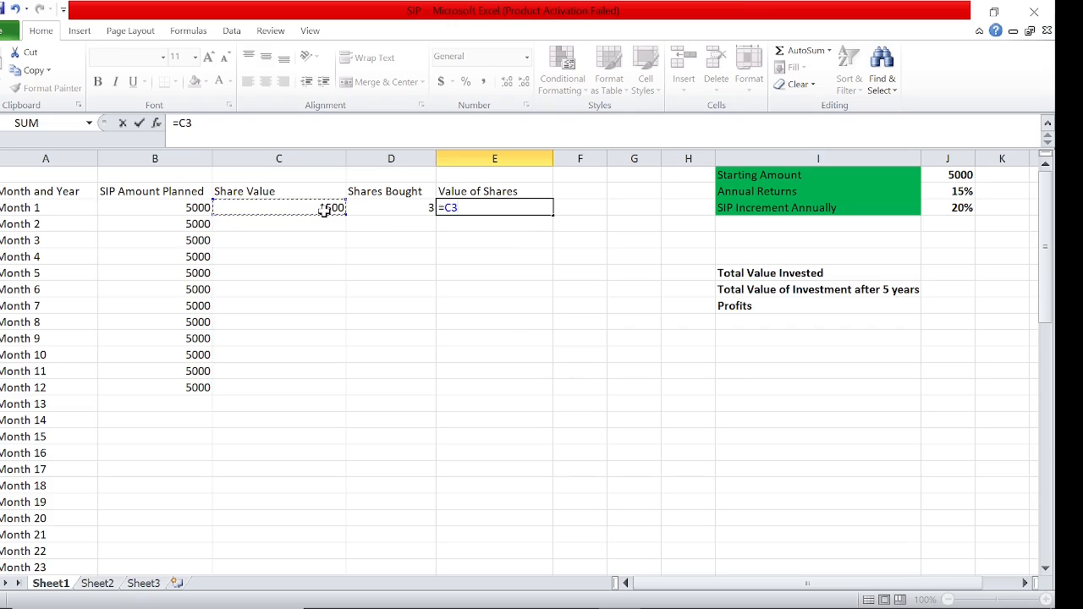
{"action": "type", "text": "*"}
{"action": "left_click", "coordinate": [391, 209]}
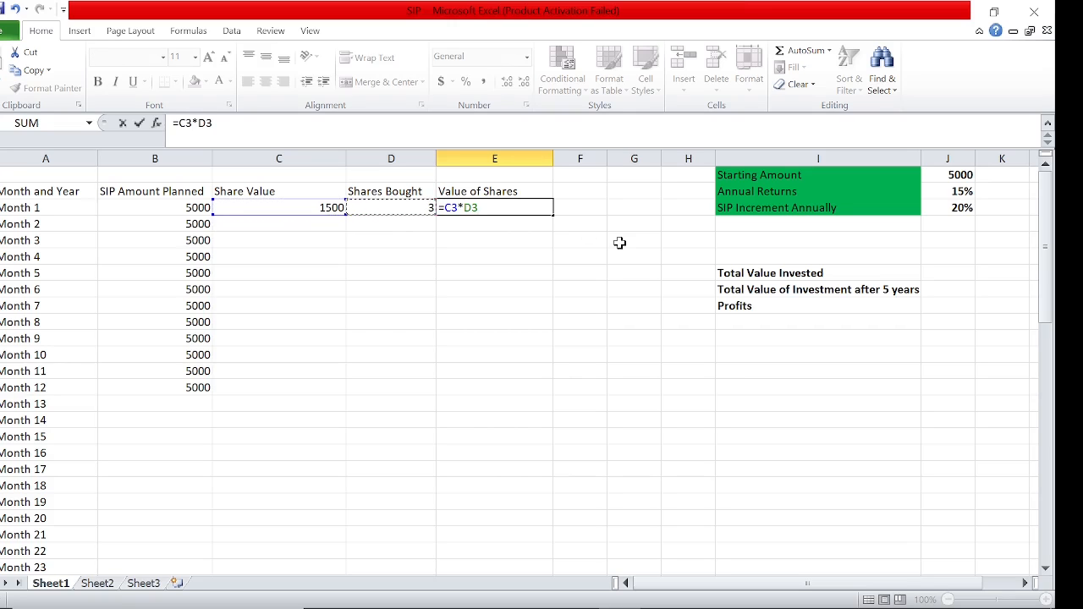
{"action": "key", "text": "ctrl+Return"}
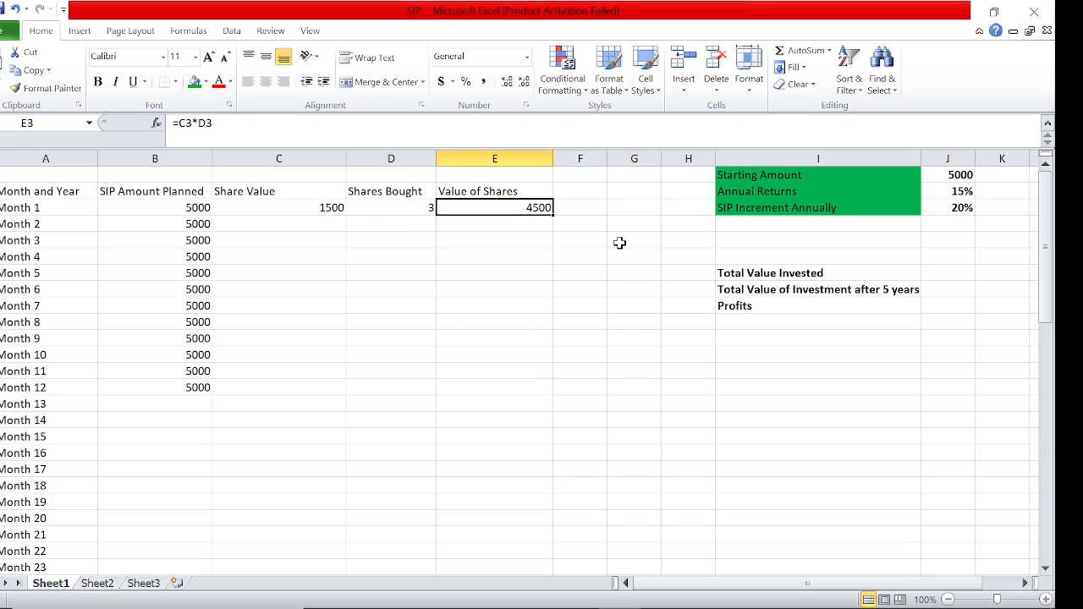
{"action": "left_click", "coordinate": [140, 210]}
{"action": "left_click", "coordinate": [502, 205]}
{"action": "left_click", "coordinate": [412, 208]}
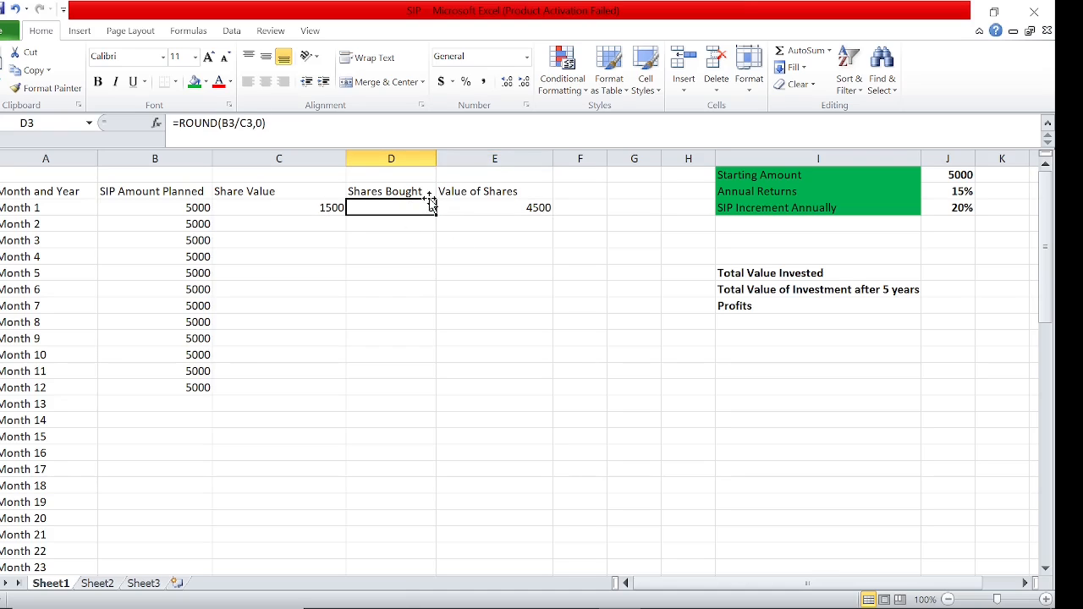
{"action": "left_click", "coordinate": [201, 207]}
{"action": "left_click", "coordinate": [526, 210]}
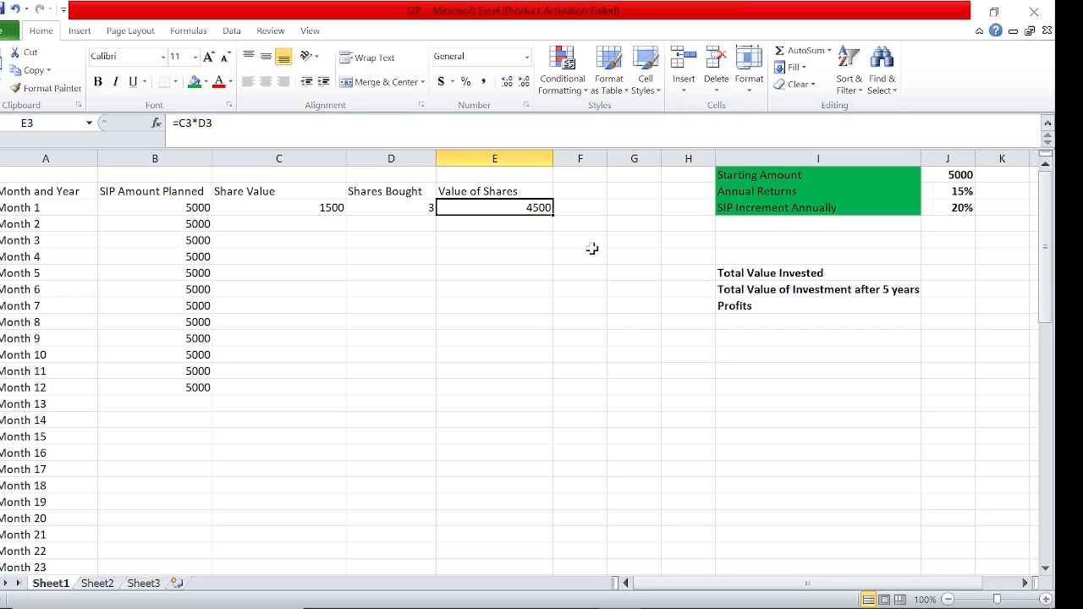
Enter the label Monthly Returns in G2, beside the Annual Returns row of the assumptions
{"action": "left_click", "coordinate": [958, 194]}
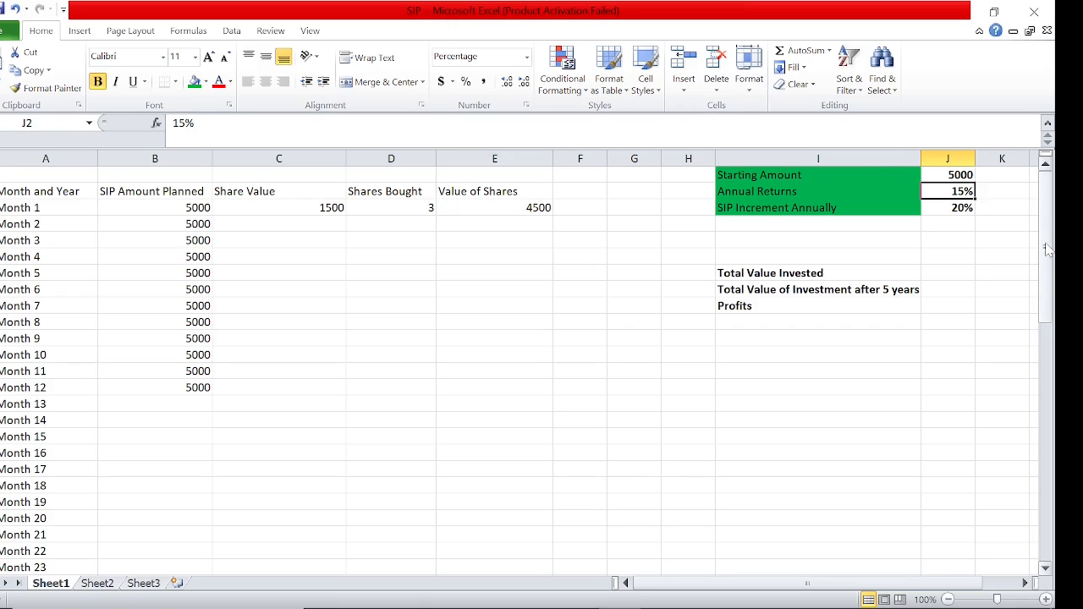
{"action": "key", "text": "Left"}
{"action": "key", "text": "Right"}
{"action": "key", "text": "Left"}
{"action": "key", "text": "Right"}
{"action": "key", "text": "Left"}
{"action": "key", "text": "Left"}
{"action": "key", "text": "Left"}
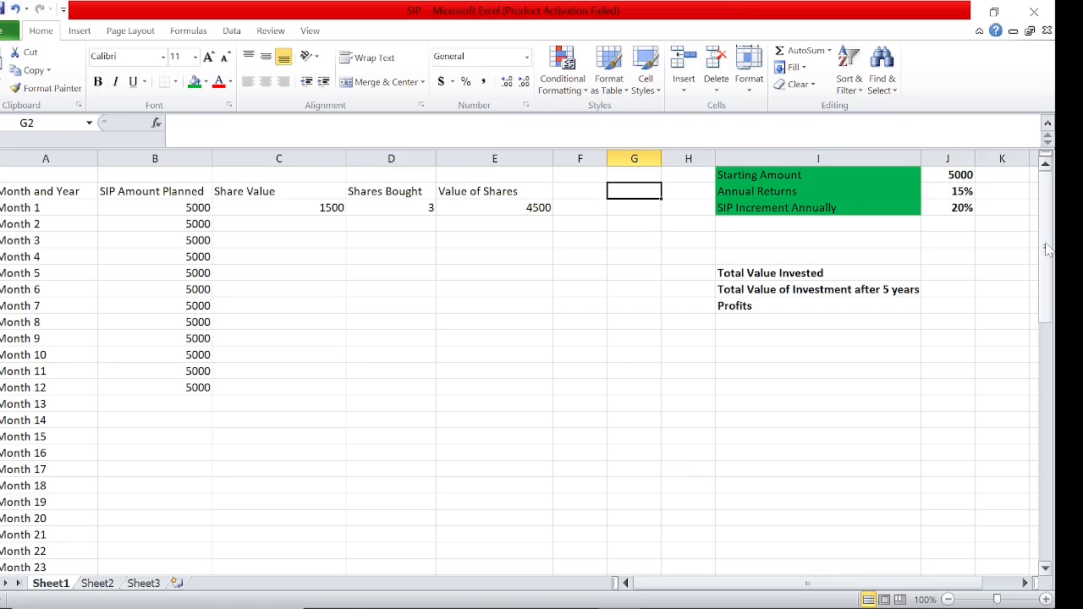
{"action": "type", "text": "Monthly"}
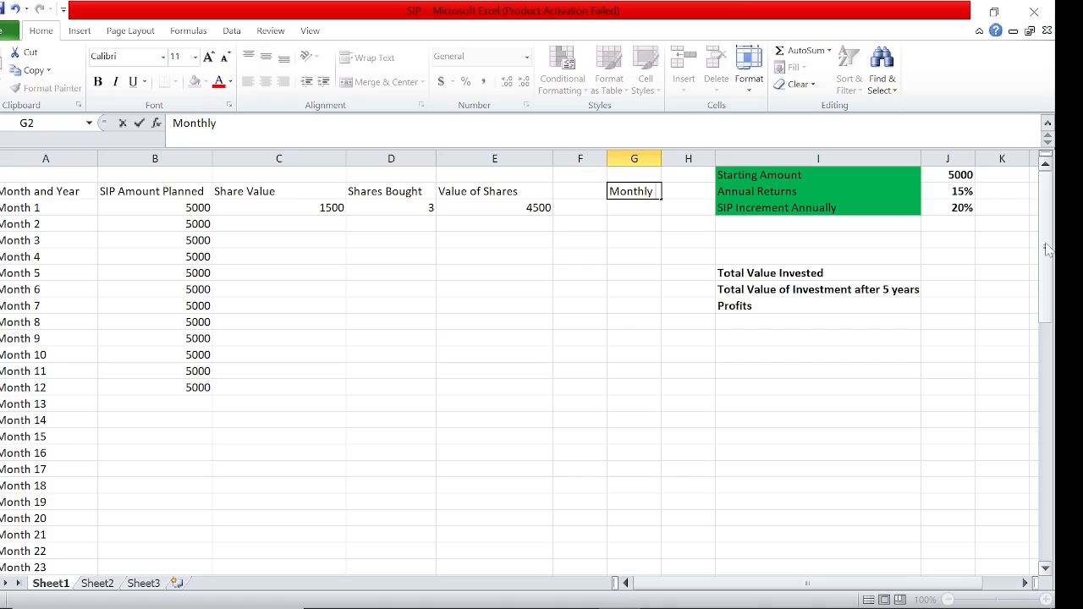
{"action": "type", "text": " Returns"}
{"action": "key", "text": "Return"}
Calculate the monthly return in H2 by dividing the annual return by twelve with =J2/12
{"action": "key", "text": "Up"}
{"action": "key", "text": "Right"}
{"action": "type", "text": "0"}
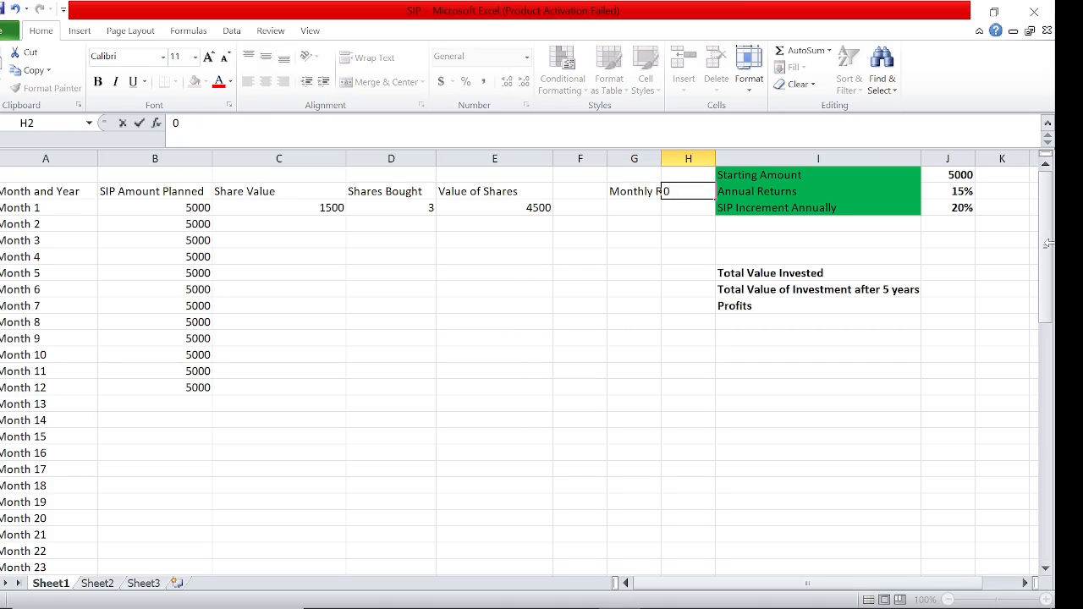
{"action": "key", "text": "BackSpace"}
{"action": "type", "text": "="}
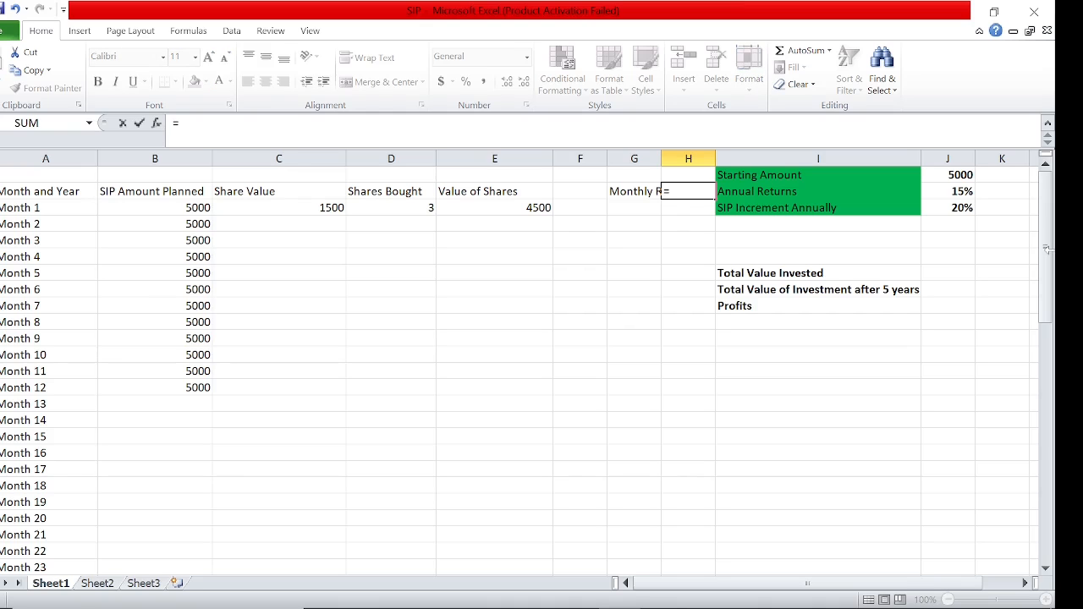
{"action": "left_click", "coordinate": [960, 192]}
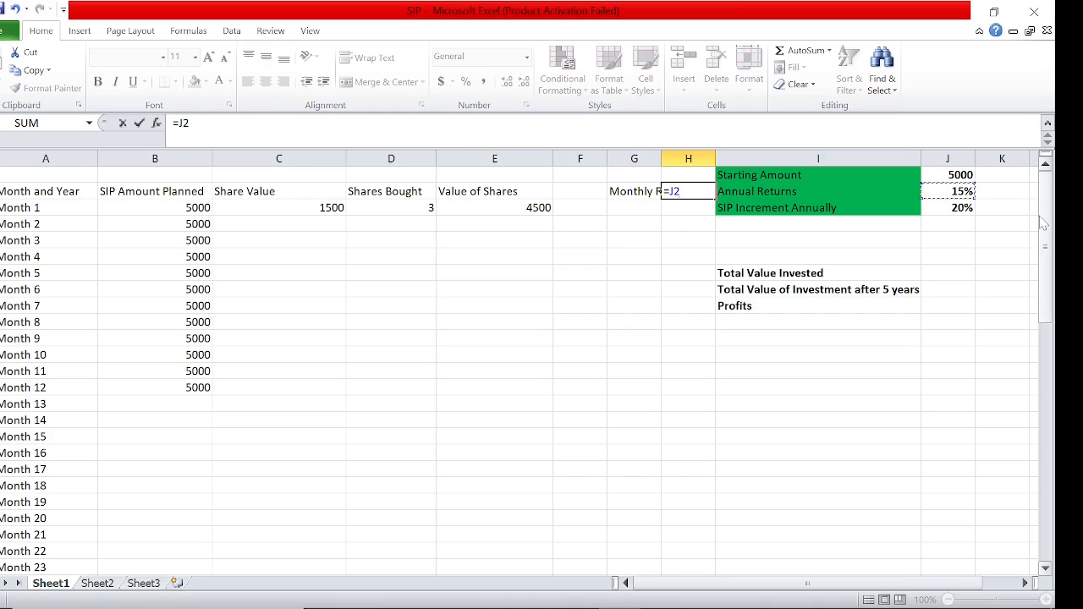
{"action": "type", "text": "/12"}
{"action": "key", "text": "Return"}
{"action": "key", "text": "Up"}
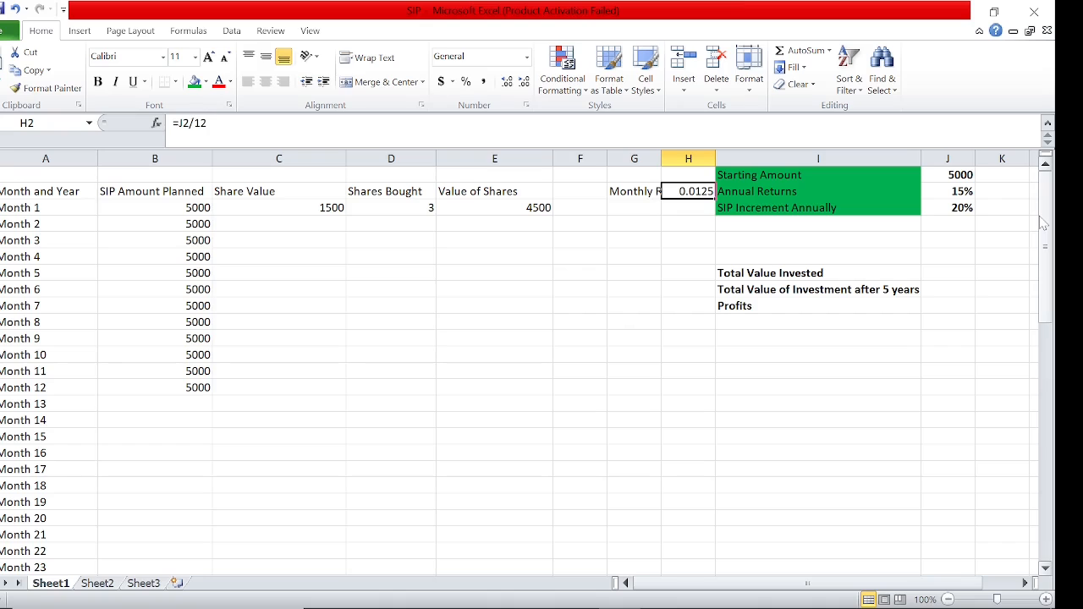
Format the monthly return in H2 as a percentage with two decimal places
{"action": "left_click", "coordinate": [465, 81]}
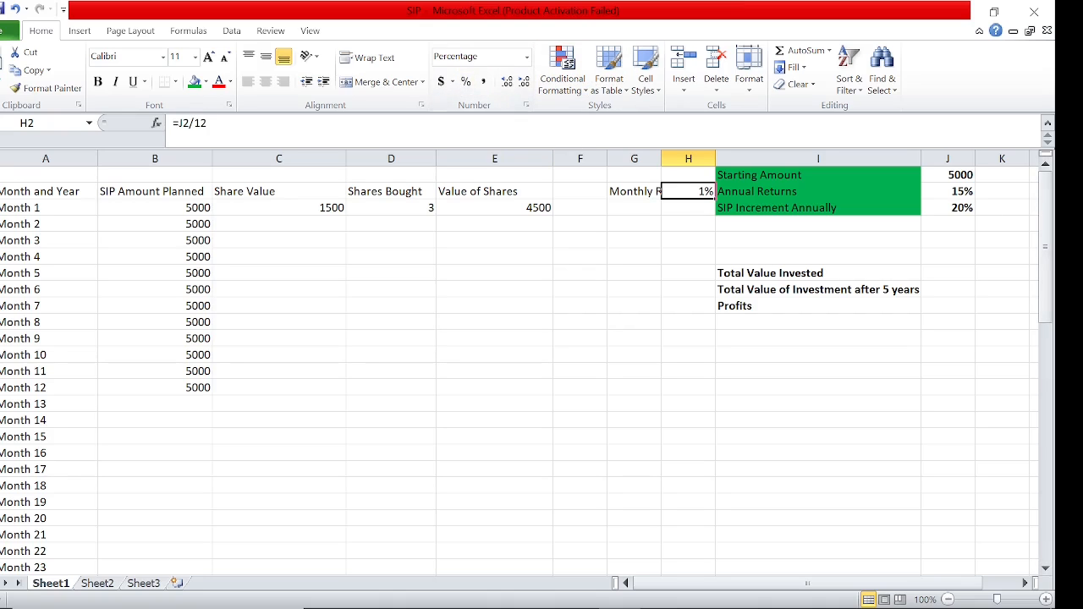
{"action": "left_click", "coordinate": [512, 83]}
{"action": "left_click", "coordinate": [512, 83]}
Calculate Month 2's Share Value in C4 by adding the monthly return to Month 1's value with =C3*H2+C3
{"action": "left_click", "coordinate": [309, 224]}
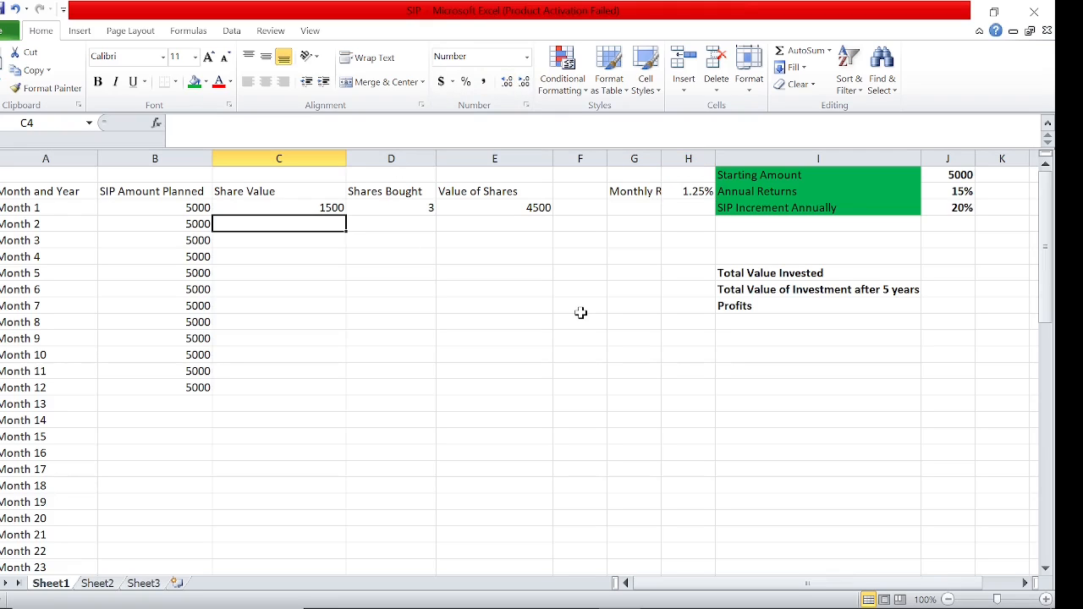
{"action": "key", "text": "Up"}
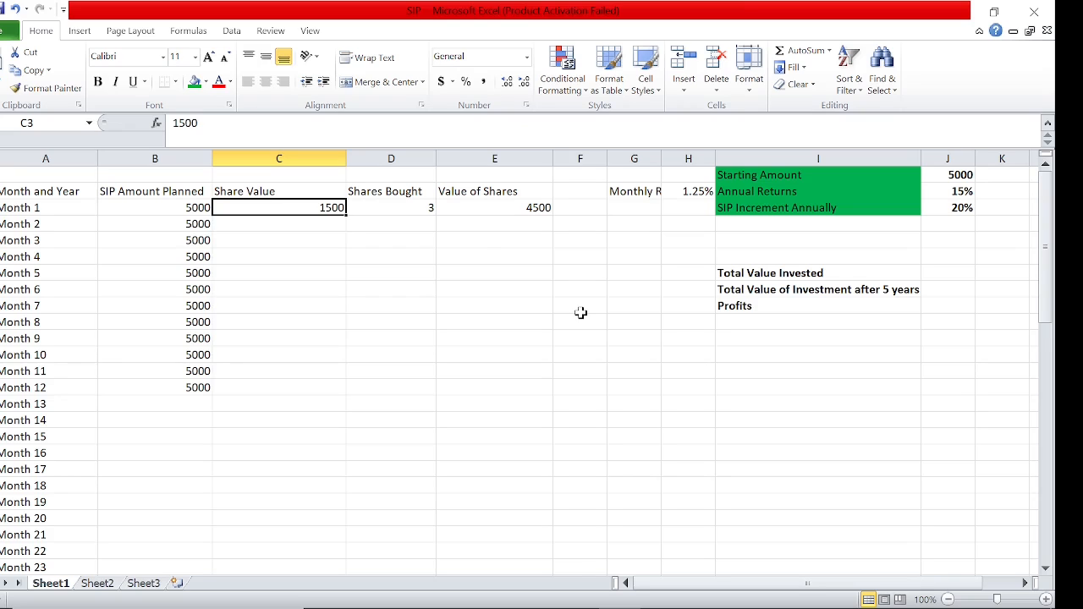
{"action": "key", "text": "Down"}
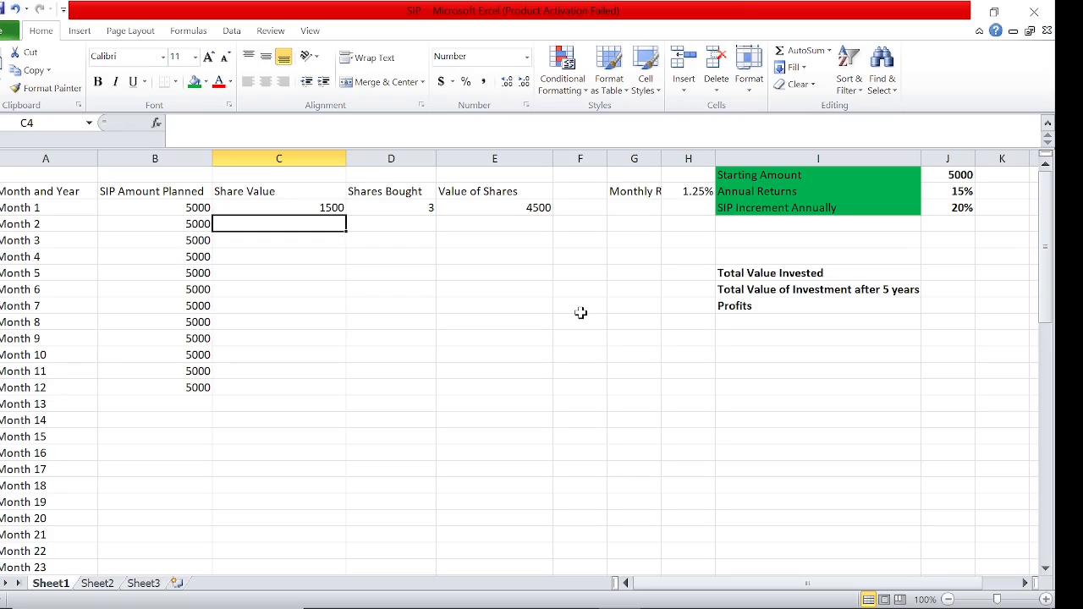
{"action": "type", "text": "="}
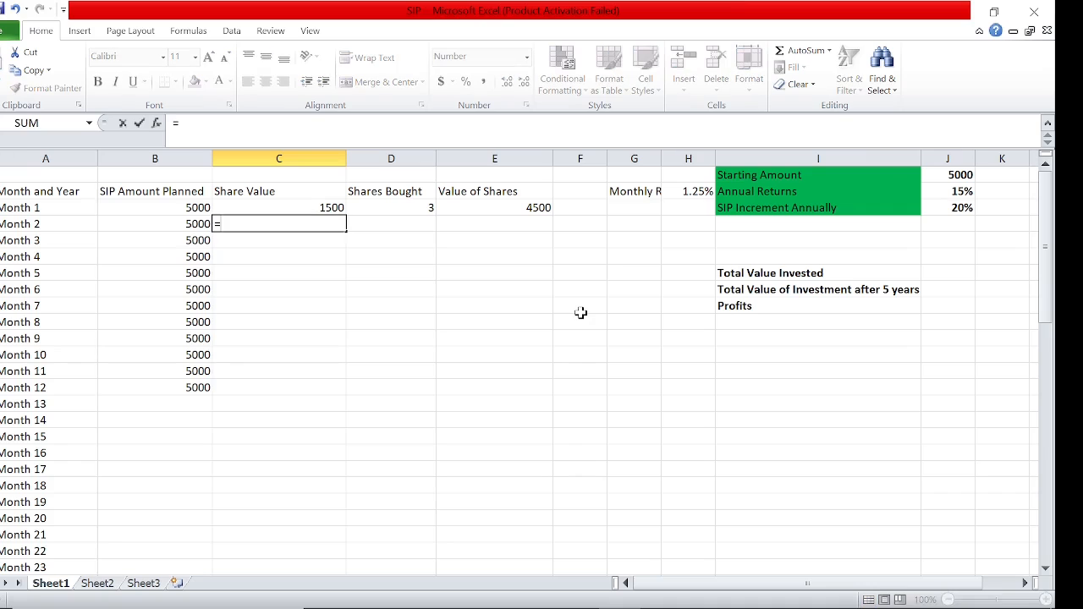
{"action": "key", "text": "Up"}
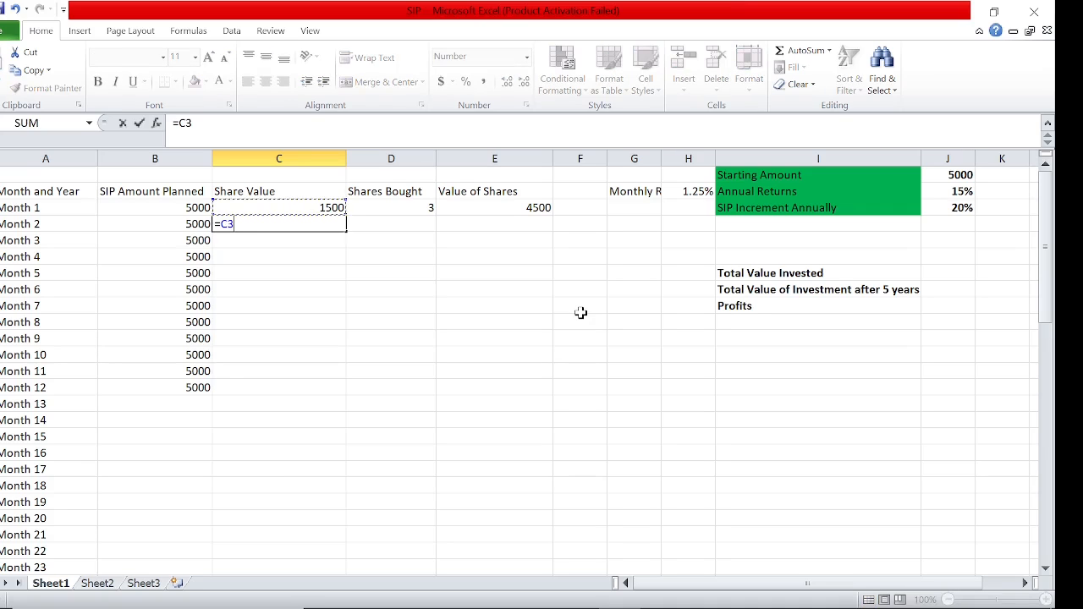
{"action": "type", "text": "*"}
{"action": "left_click", "coordinate": [687, 191]}
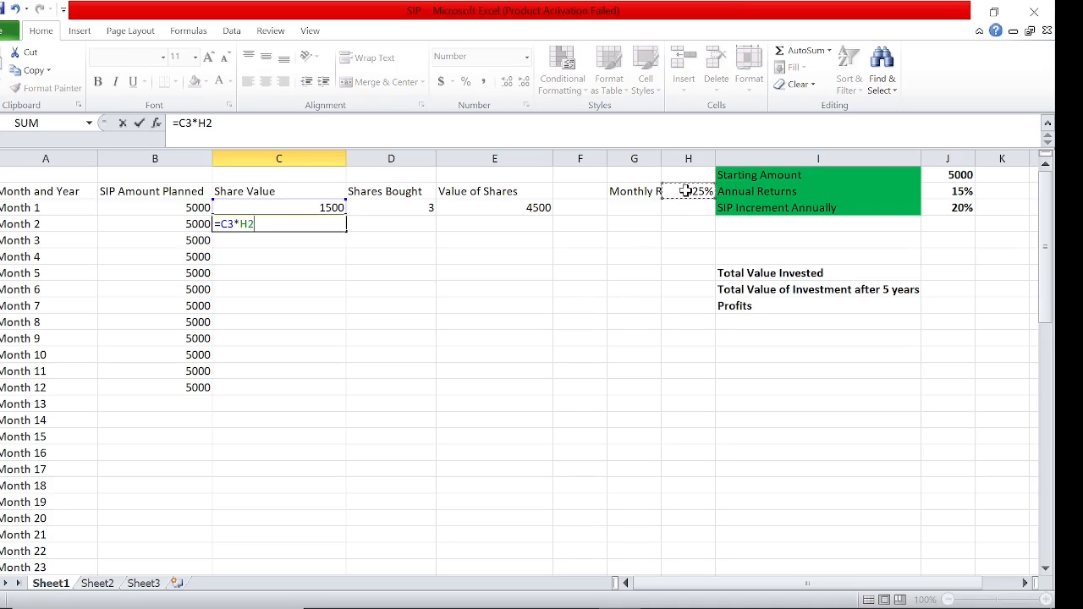
{"action": "type", "text": "+"}
{"action": "left_click", "coordinate": [290, 208]}
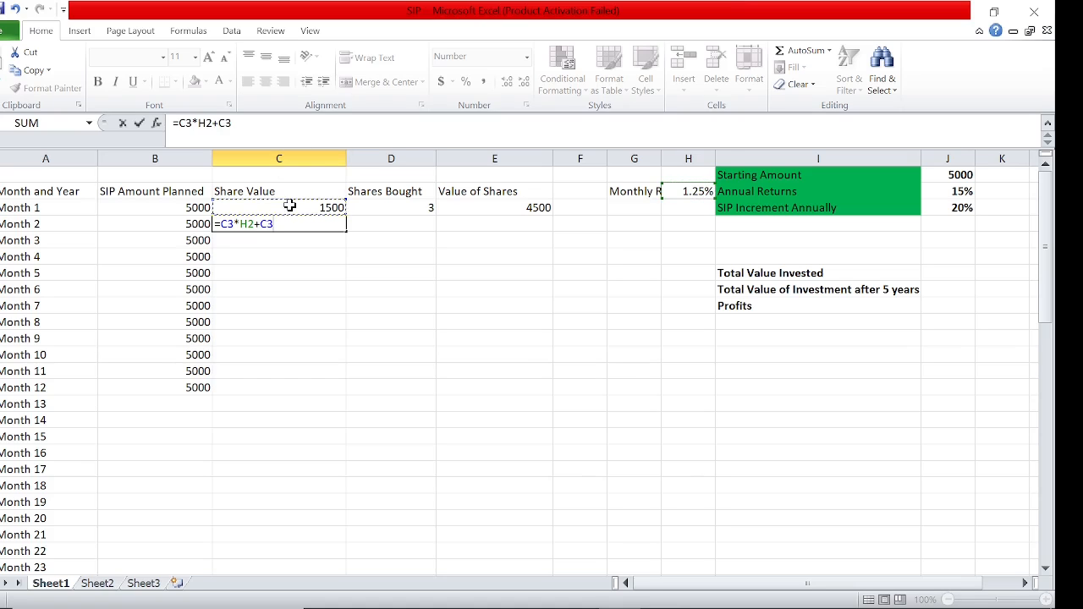
{"action": "key", "text": "ctrl+Return"}
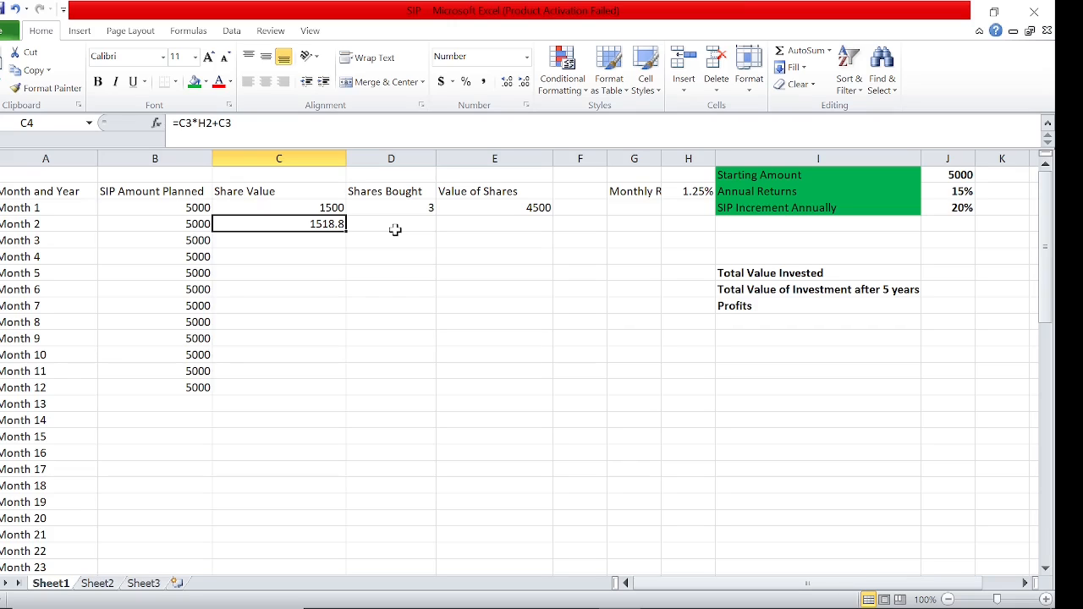
Fill the Month 2 Share Value formula in C4 down the column through Month 12
{"action": "left_click", "coordinate": [332, 209]}
{"action": "key", "text": "Down"}
{"action": "left_click", "coordinate": [326, 241]}
{"action": "left_click", "coordinate": [331, 225]}
{"action": "left_click_drag", "start_coordinate": [346, 231], "coordinate": [331, 387]}
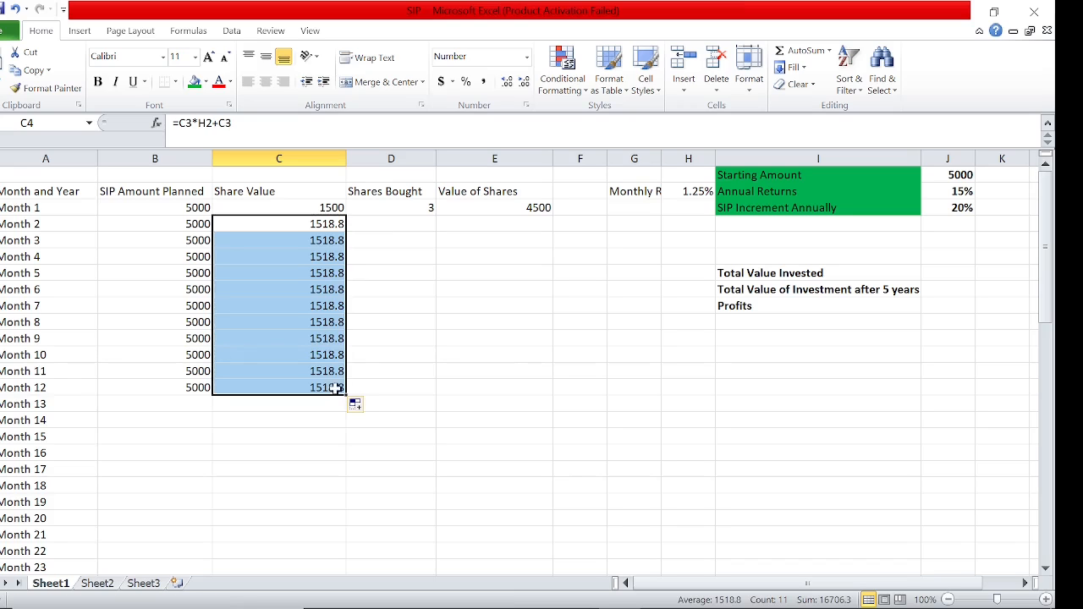
Make the monthly return reference absolute in the Month 2 Share Value formula in C4, giving =C3*$H$2+C3
{"action": "left_click", "coordinate": [334, 242]}
{"action": "key", "text": "Up"}
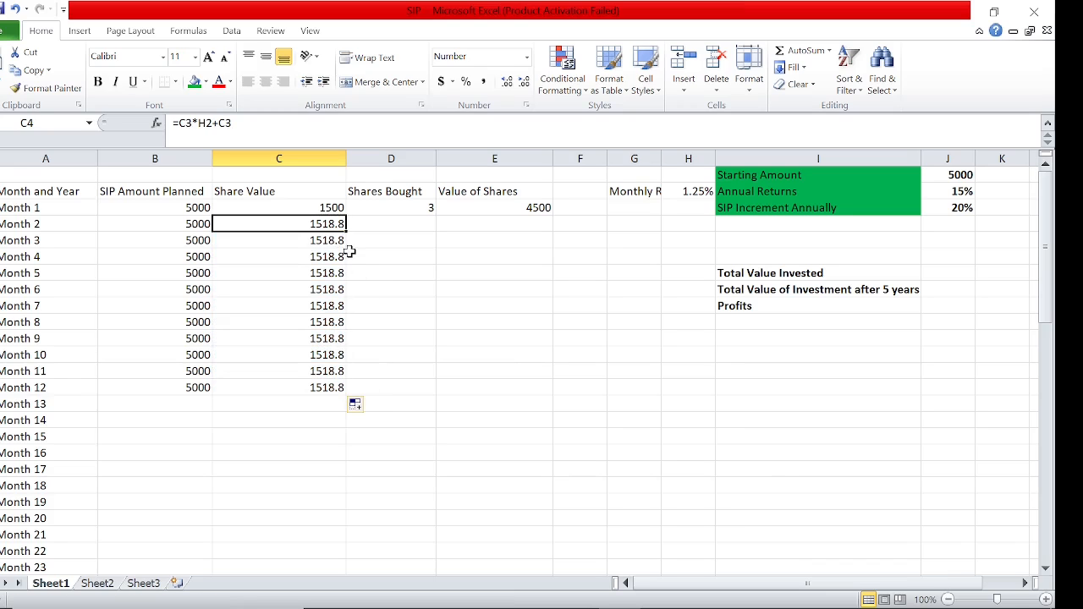
{"action": "key", "text": "Up"}
{"action": "key", "text": "Down"}
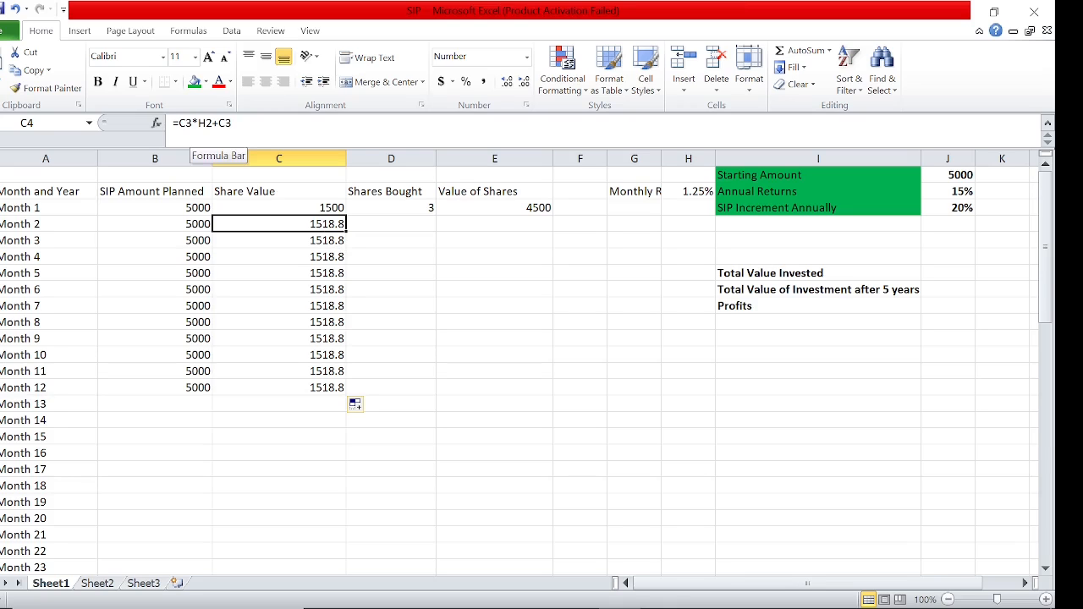
{"action": "left_click", "coordinate": [694, 193]}
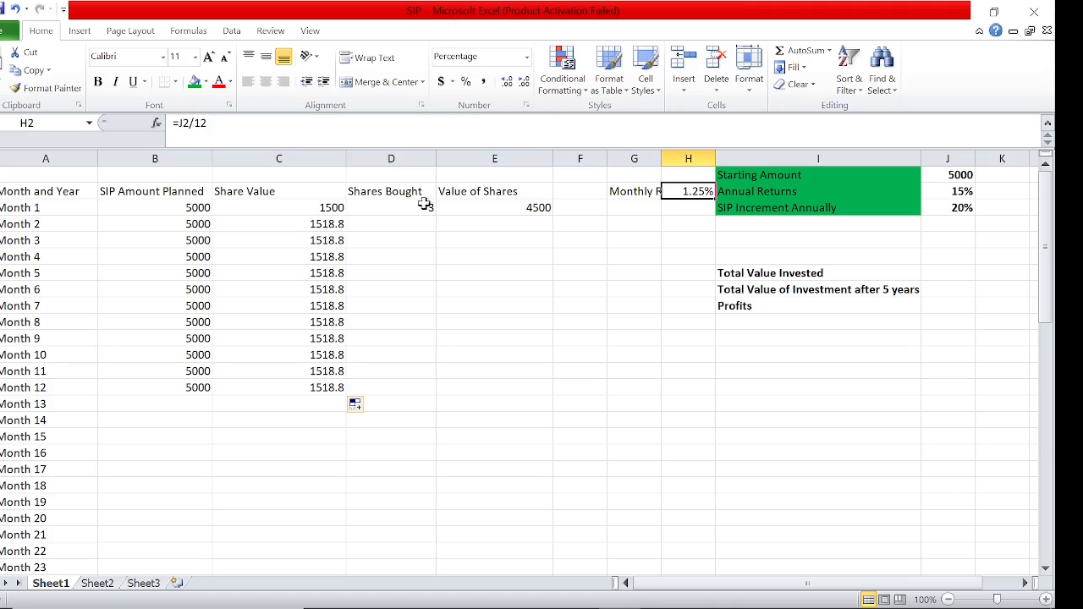
{"action": "left_click", "coordinate": [307, 222]}
{"action": "double_click", "coordinate": [307, 222]}
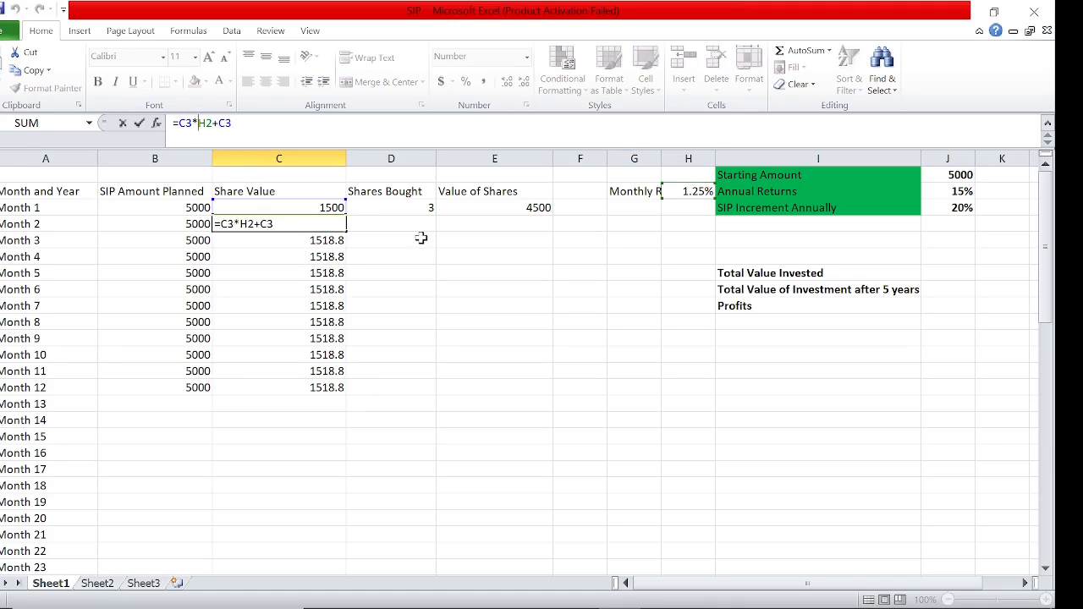
{"action": "type", "text": "$"}
{"action": "key", "text": "Right"}
{"action": "type", "text": "$"}
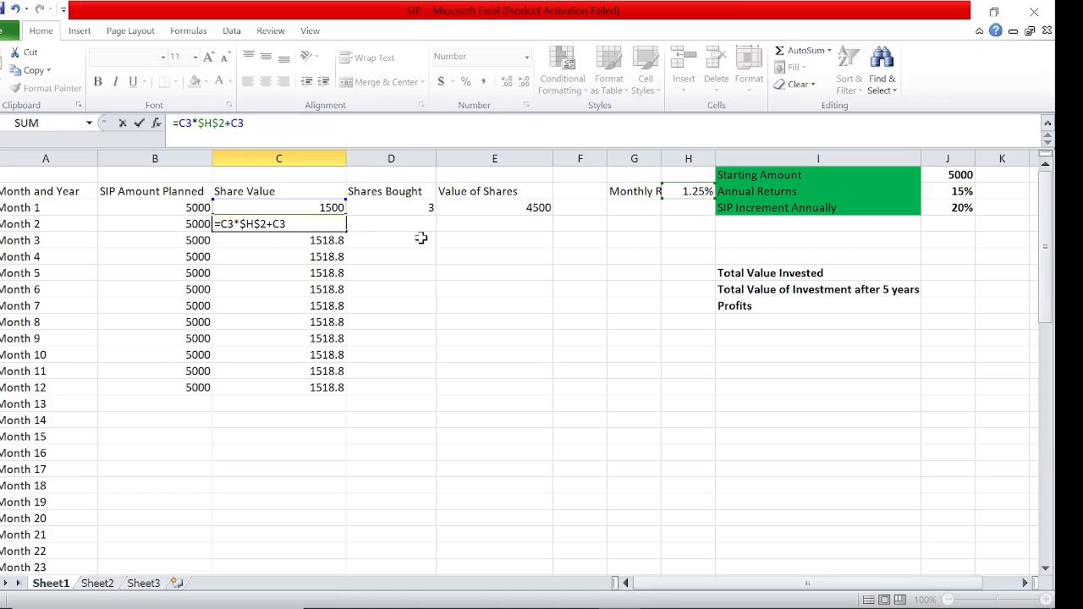
{"action": "key", "text": "Return"}
Fill the corrected Share Value formula in C4 down the column through Month 12
{"action": "left_click", "coordinate": [337, 225]}
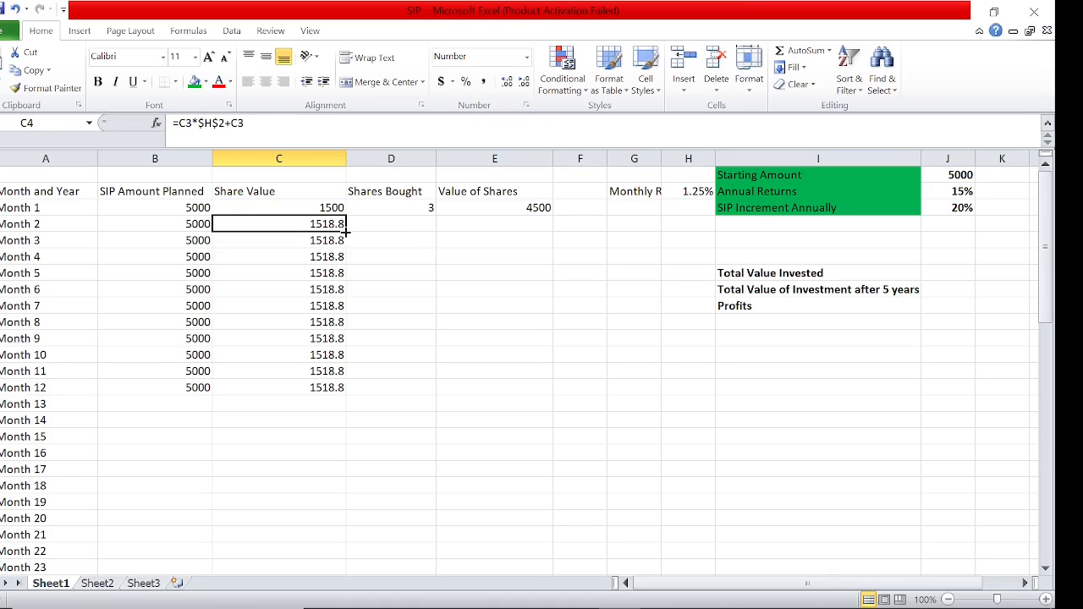
{"action": "double_click", "coordinate": [346, 232]}
{"action": "key", "text": "Down"}
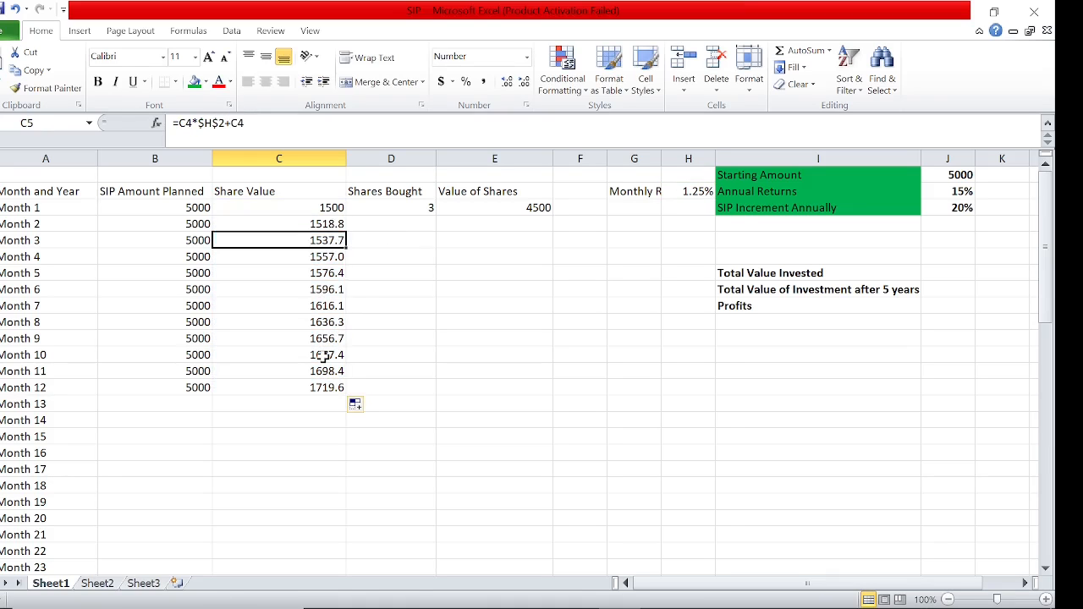
{"action": "key", "text": "Down"}
{"action": "key", "text": "Down"}
{"action": "key", "text": "Down"}
{"action": "key", "text": "Down"}
{"action": "key", "text": "Down"}
{"action": "key", "text": "Down"}
{"action": "key", "text": "Down"}
{"action": "key", "text": "Down"}
{"action": "key", "text": "Down"}
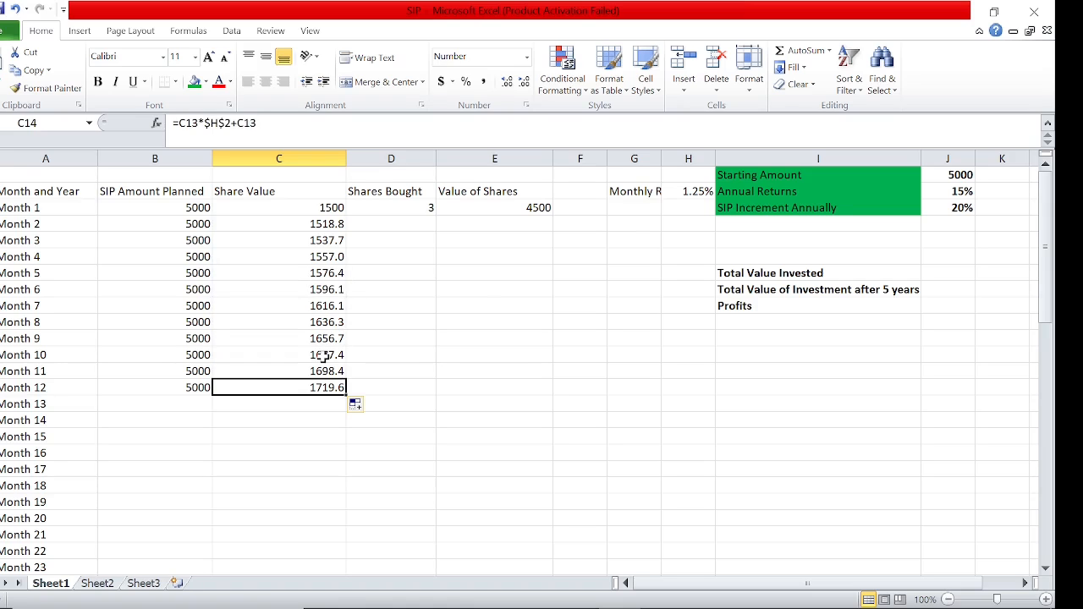
{"action": "key", "text": "Down"}
Fill the Month 1 Shares Bought formula in D3 down the column alongside the listed months
{"action": "key", "text": "Right"}
{"action": "key", "text": "Up"}
{"action": "key", "text": "Up"}
{"action": "key", "text": "Up"}
{"action": "key", "text": "Up"}
{"action": "key", "text": "Up"}
{"action": "key", "text": "Up"}
{"action": "key", "text": "Up"}
{"action": "key", "text": "Up"}
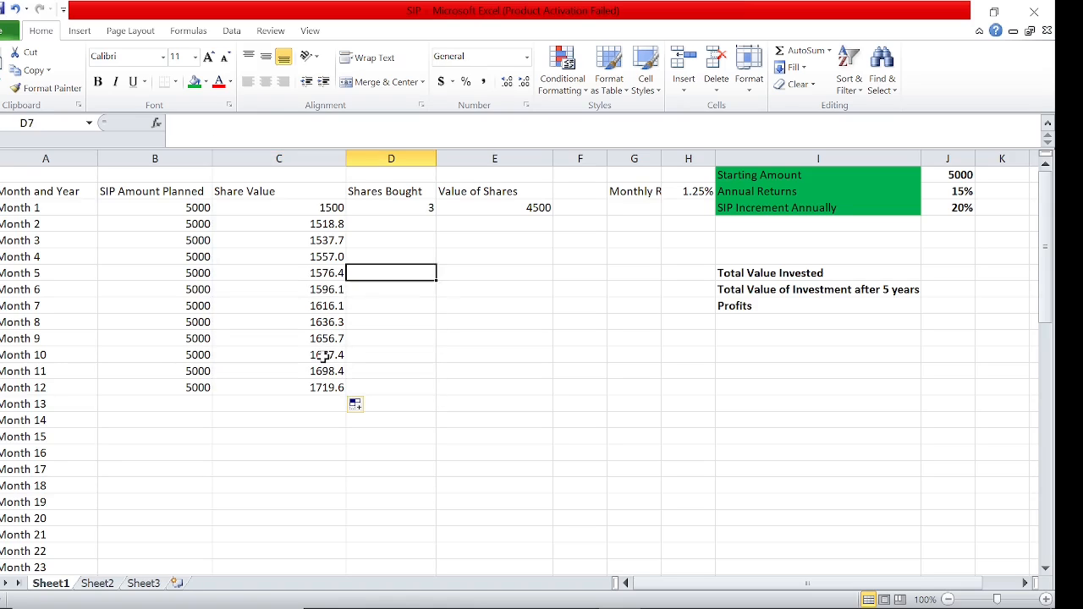
{"action": "key", "text": "Up"}
{"action": "key", "text": "Up"}
{"action": "key", "text": "Up"}
{"action": "key", "text": "Up"}
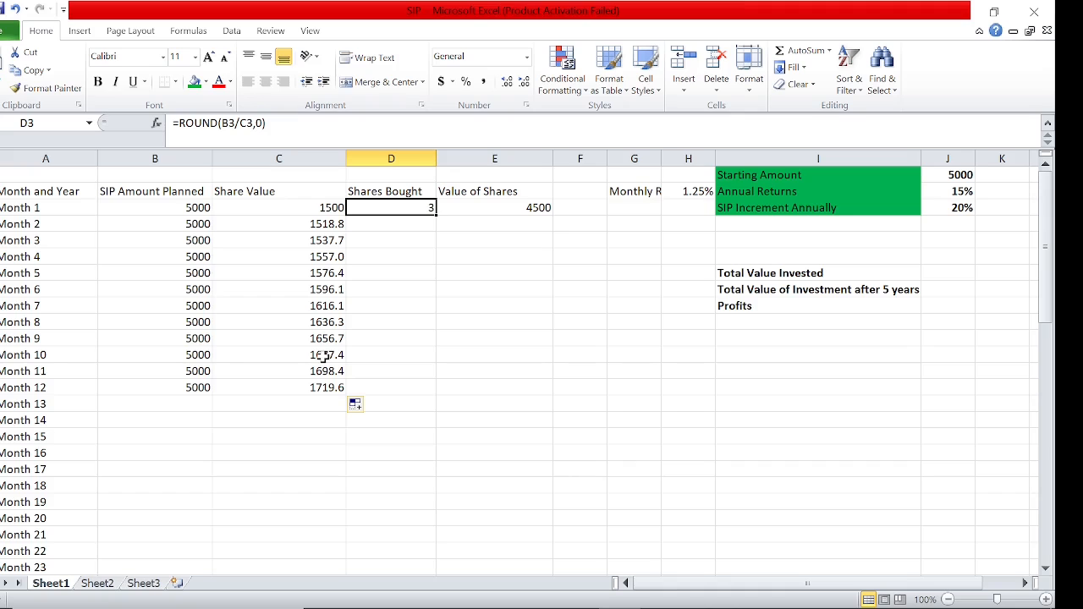
{"action": "double_click", "coordinate": [434, 216]}
{"action": "left_click", "coordinate": [408, 418]}
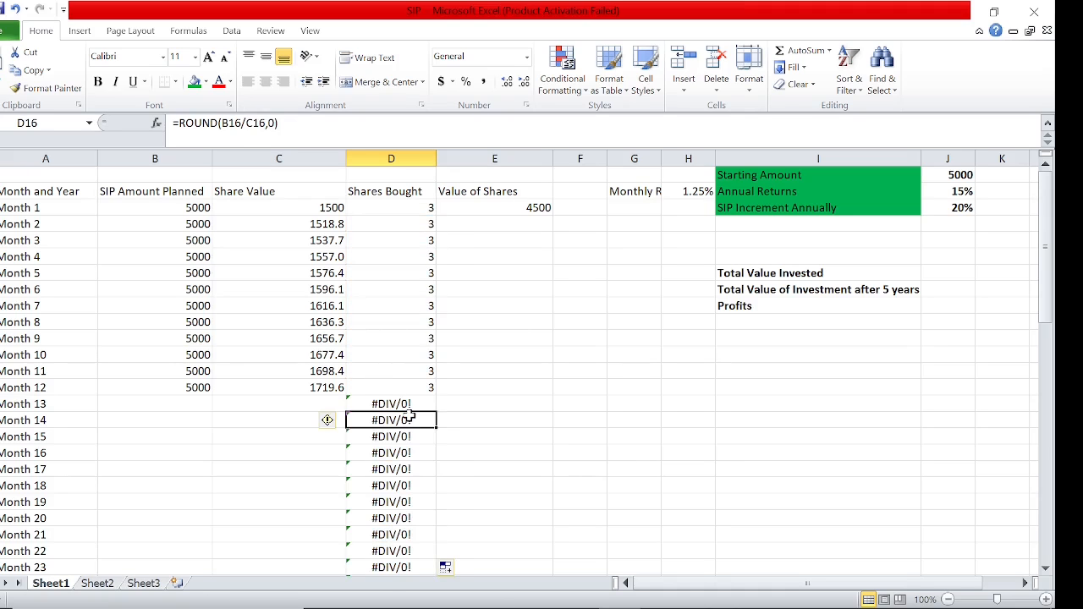
Review the Shares Bought results and select the Month 1 to Month 12 entries to check their total
{"action": "key", "text": "Left"}
{"action": "key", "text": "Left"}
{"action": "key", "text": "Up"}
{"action": "key", "text": "Right"}
{"action": "key", "text": "Right"}
{"action": "key", "text": "Up"}
{"action": "key", "text": "Up"}
{"action": "key", "text": "Up"}
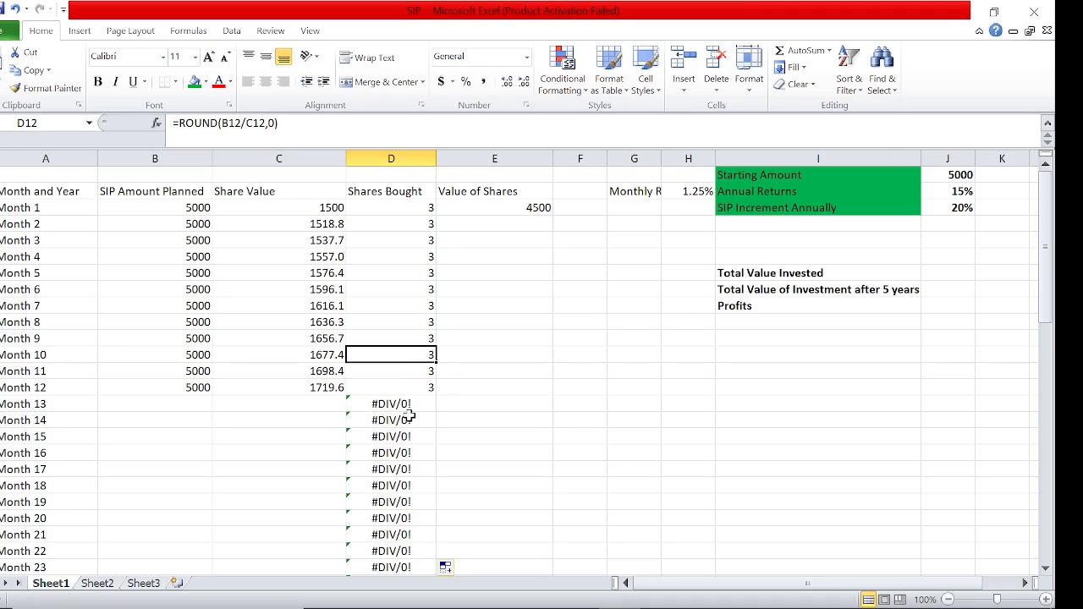
{"action": "key", "text": "Up"}
{"action": "key", "text": "Up"}
{"action": "key", "text": "Up"}
{"action": "key", "text": "Up"}
{"action": "key", "text": "Up"}
{"action": "key", "text": "Up"}
{"action": "key", "text": "Up"}
{"action": "key", "text": "Up"}
{"action": "key", "text": "Up"}
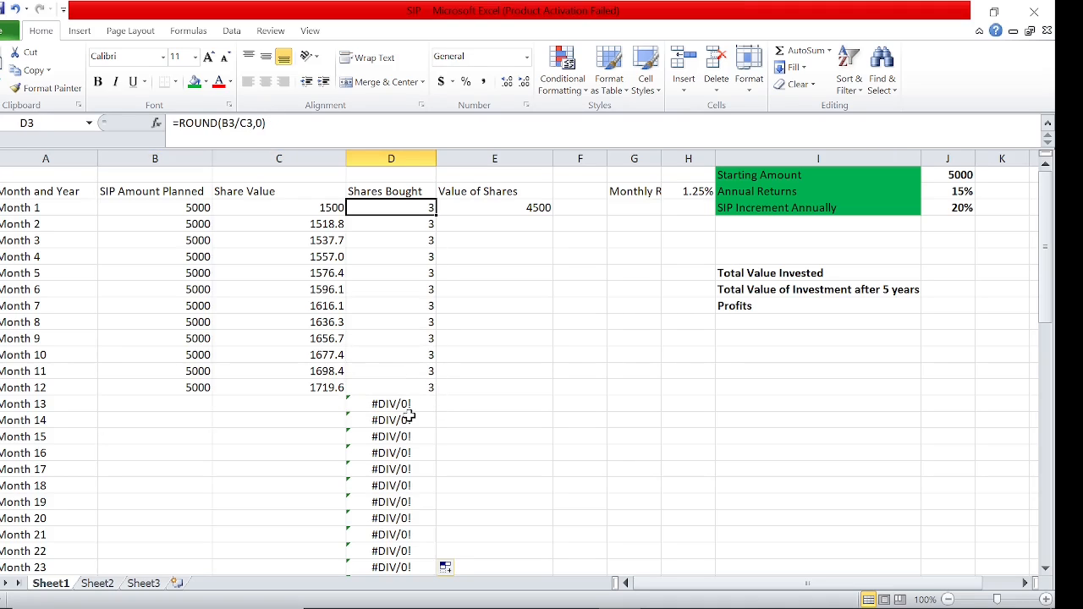
{"action": "key", "text": "shift+Down"}
{"action": "key", "text": "shift+Down"}
{"action": "key", "text": "shift+Down"}
{"action": "key", "text": "shift+Down"}
{"action": "key", "text": "shift+Down"}
{"action": "key", "text": "shift+Down"}
{"action": "key", "text": "shift+Down"}
{"action": "key", "text": "shift+Down"}
{"action": "key", "text": "shift+Down"}
{"action": "key", "text": "shift+Down"}
{"action": "key", "text": "shift+Down"}
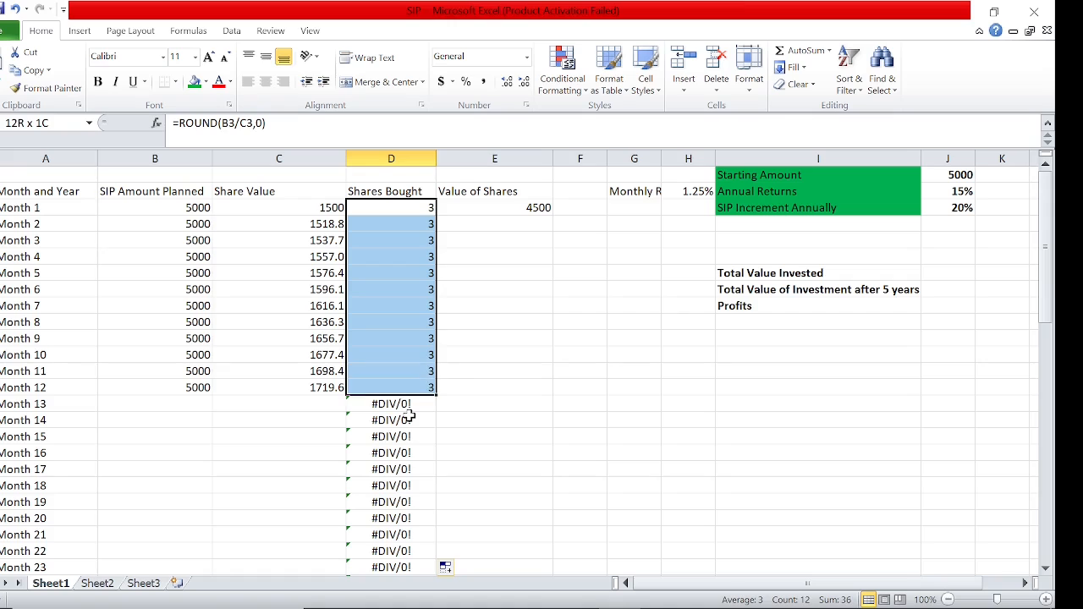
Fill the Month 1 Value of Shares formula in E3 down through Month 12
{"action": "key", "text": "Right"}
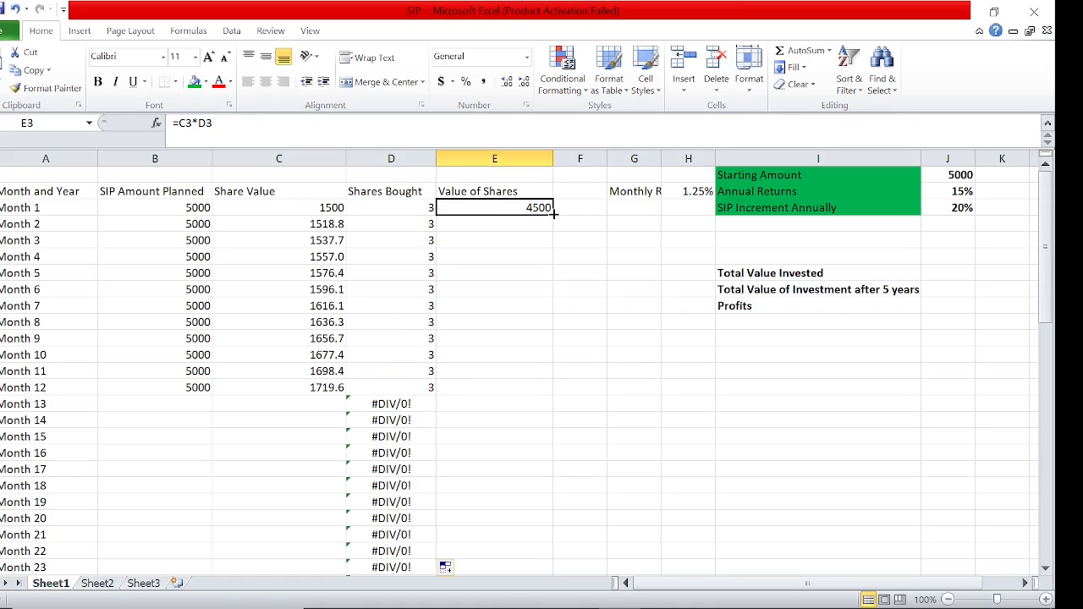
{"action": "left_click_drag", "start_coordinate": [554, 214], "coordinate": [543, 393]}
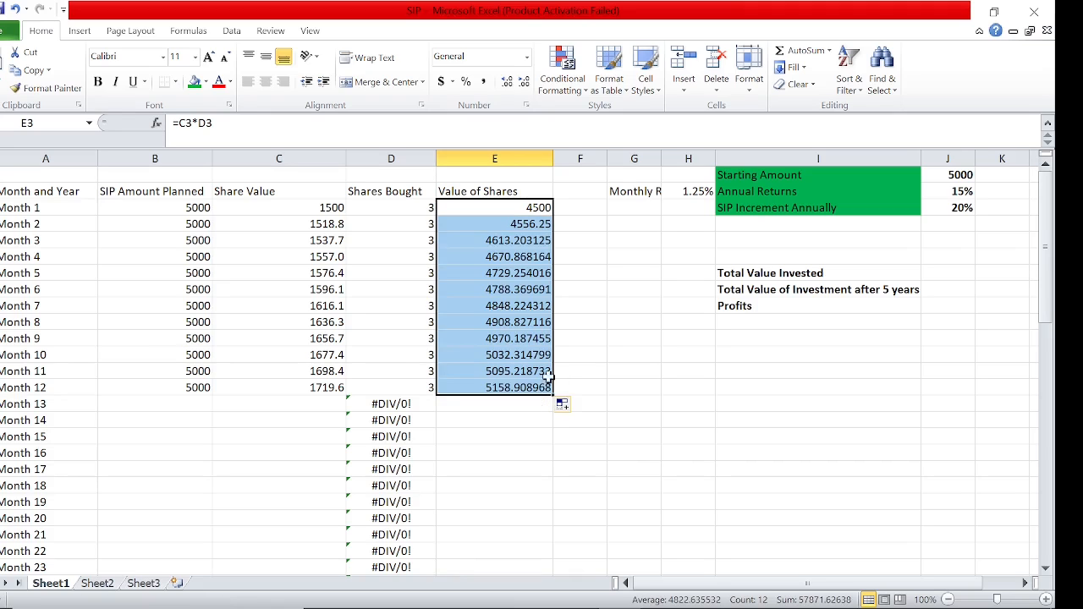
{"action": "left_click", "coordinate": [599, 322]}
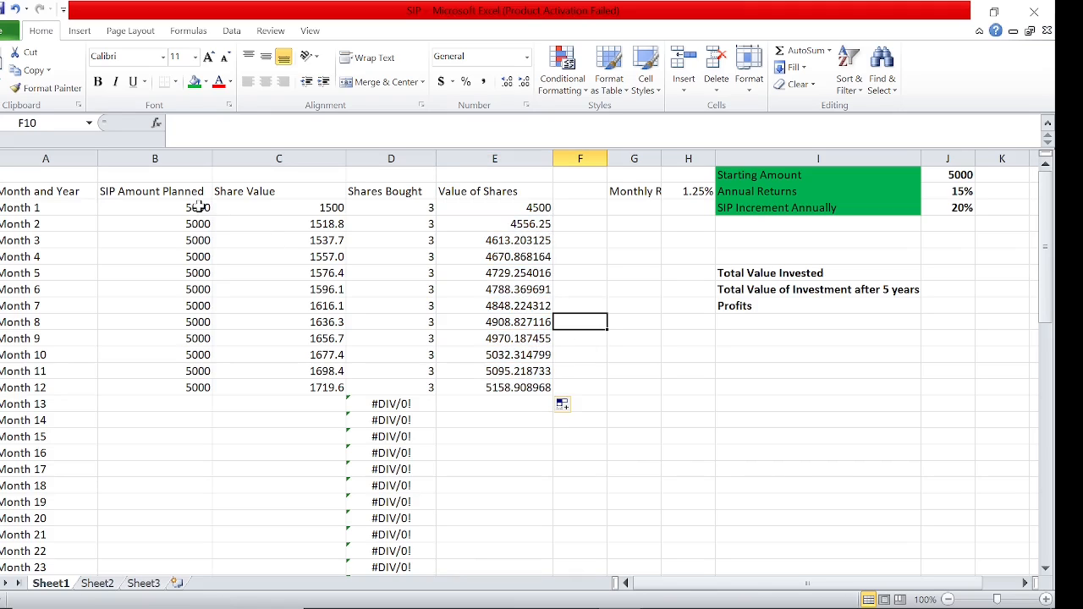
Compare the first year's total planned SIP amount in B3:B14 with the total value of shares in E3:E14
{"action": "left_click_drag", "start_coordinate": [203, 209], "coordinate": [190, 389]}
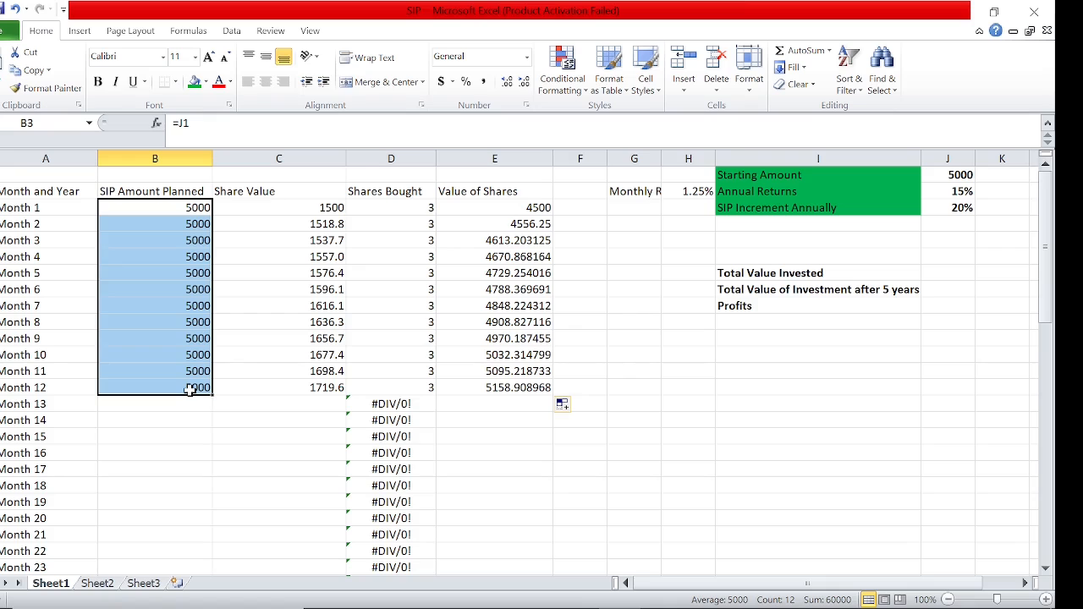
{"action": "left_click_drag", "start_coordinate": [490, 210], "coordinate": [505, 389]}
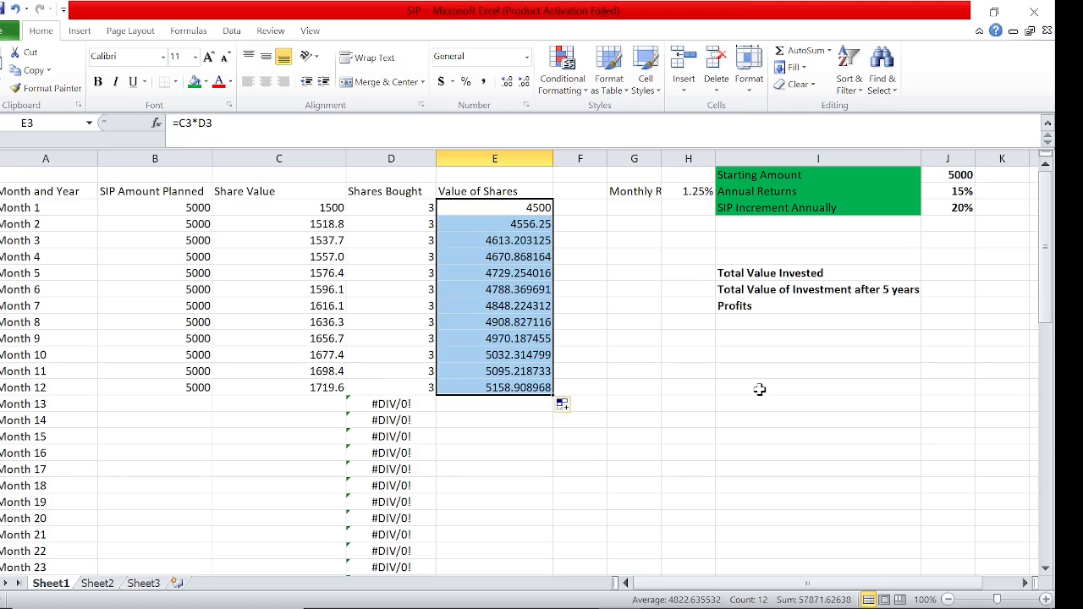
{"action": "left_click", "coordinate": [201, 417]}
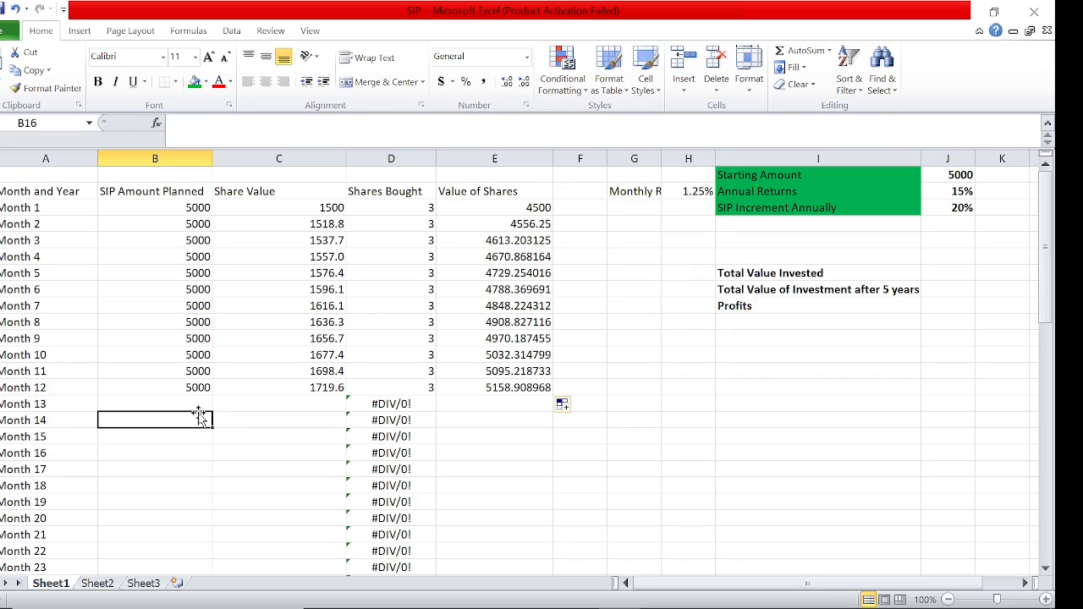
Calculate Month 13's planned SIP amount in B15 with the 20% annual increment, using =$B$14*1.2
{"action": "left_click", "coordinate": [934, 227]}
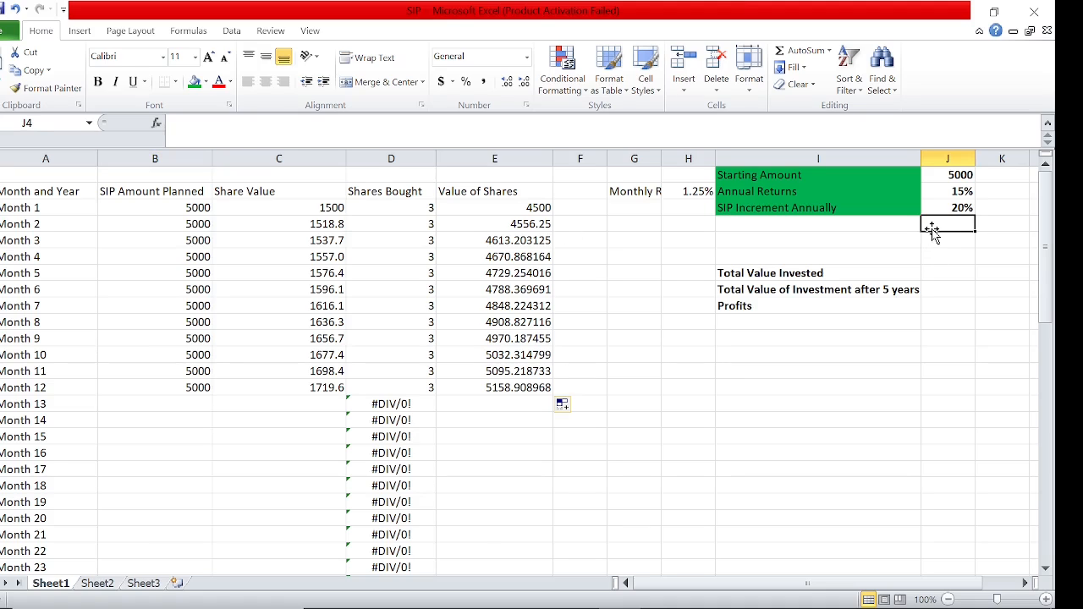
{"action": "key", "text": "Left"}
{"action": "key", "text": "Up"}
{"action": "key", "text": "Right"}
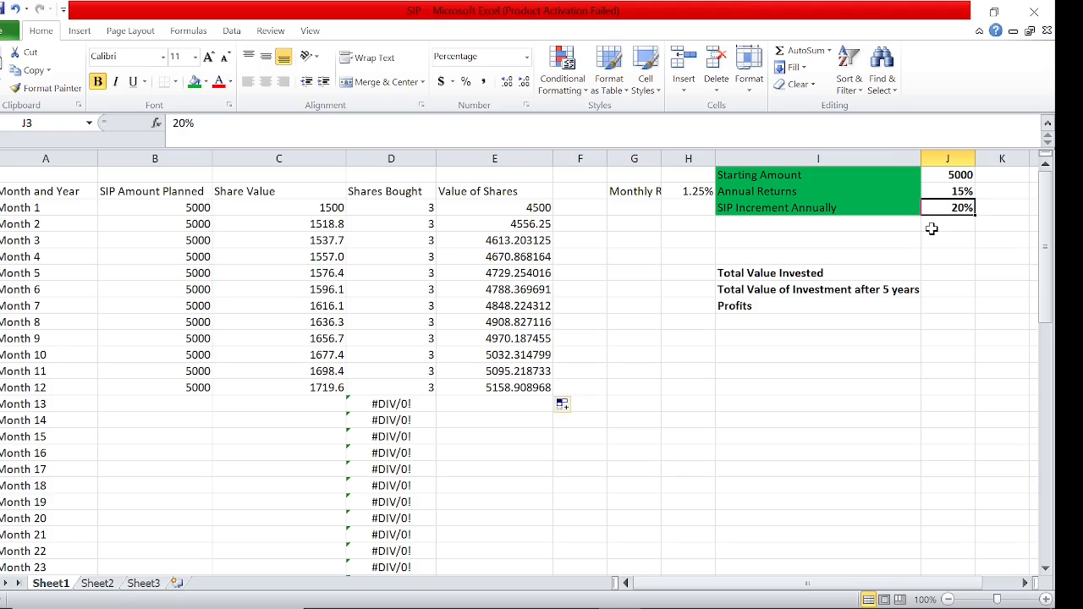
{"action": "left_click", "coordinate": [185, 386]}
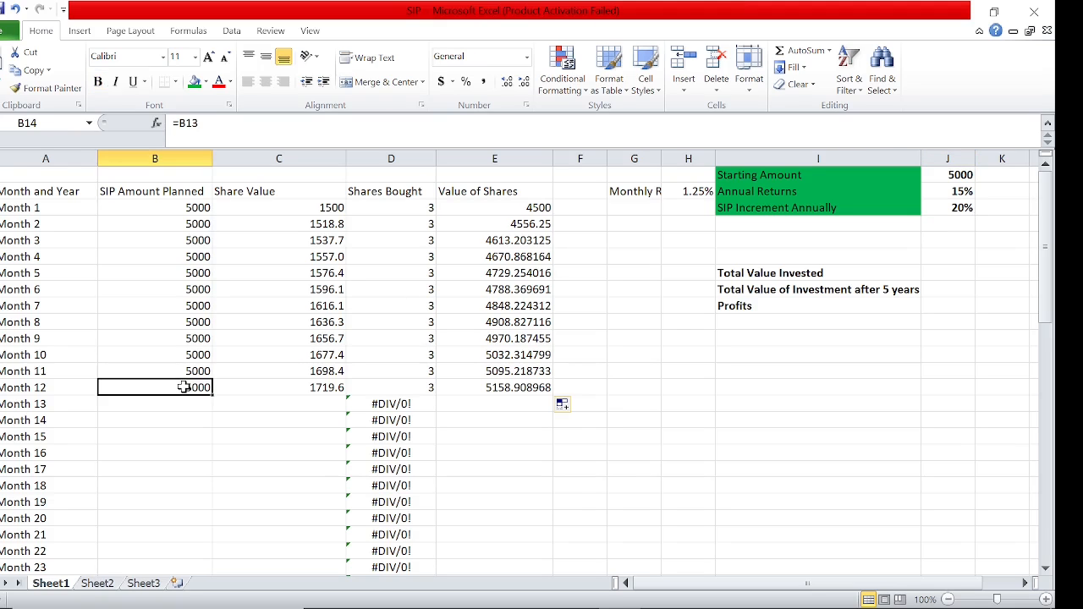
{"action": "key", "text": "Down"}
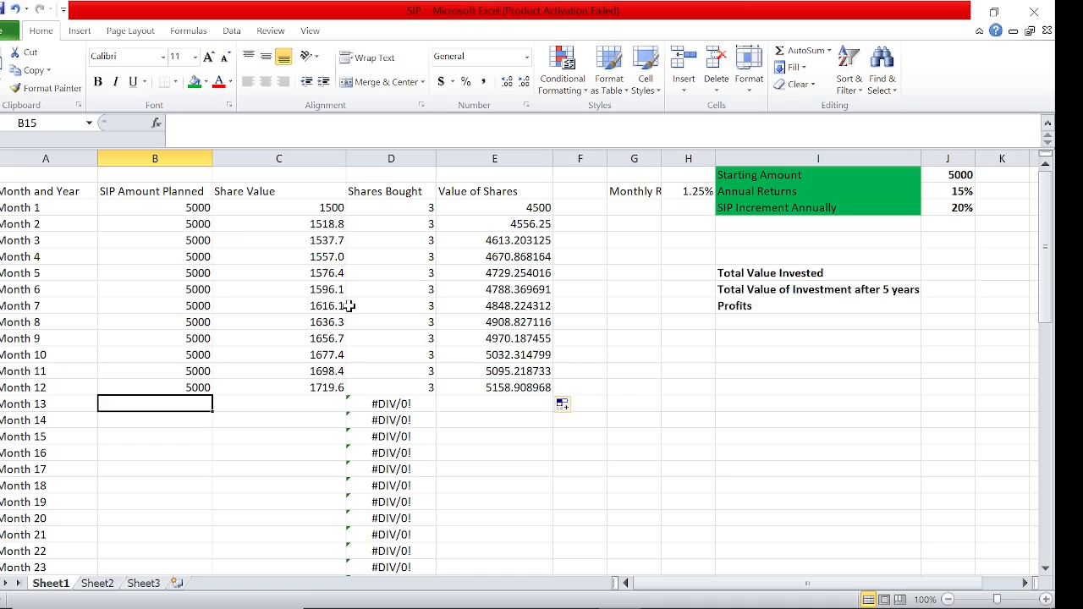
{"action": "type", "text": "="}
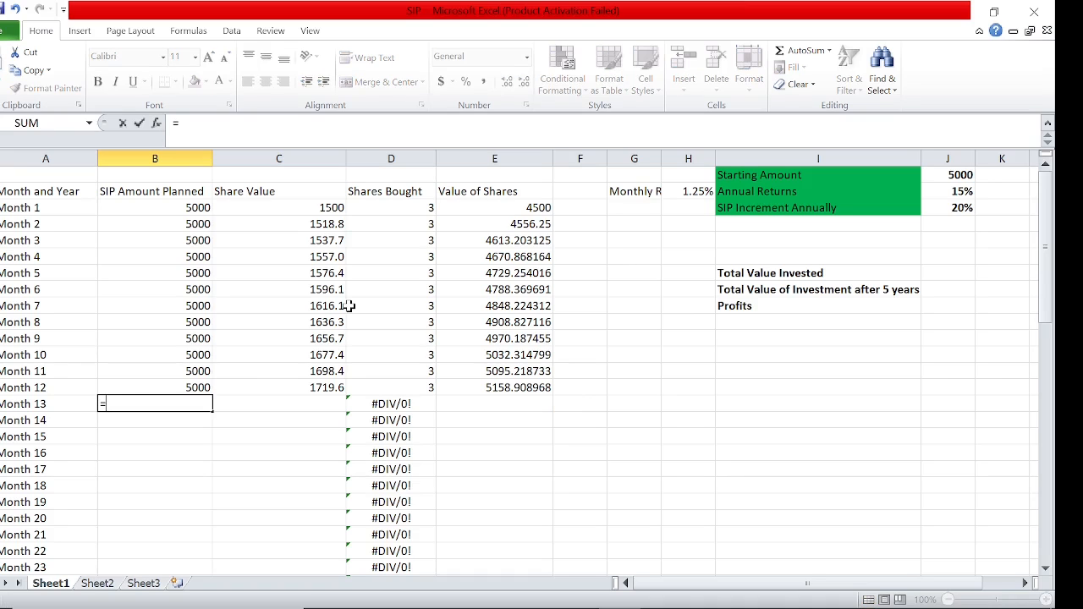
{"action": "key", "text": "Up"}
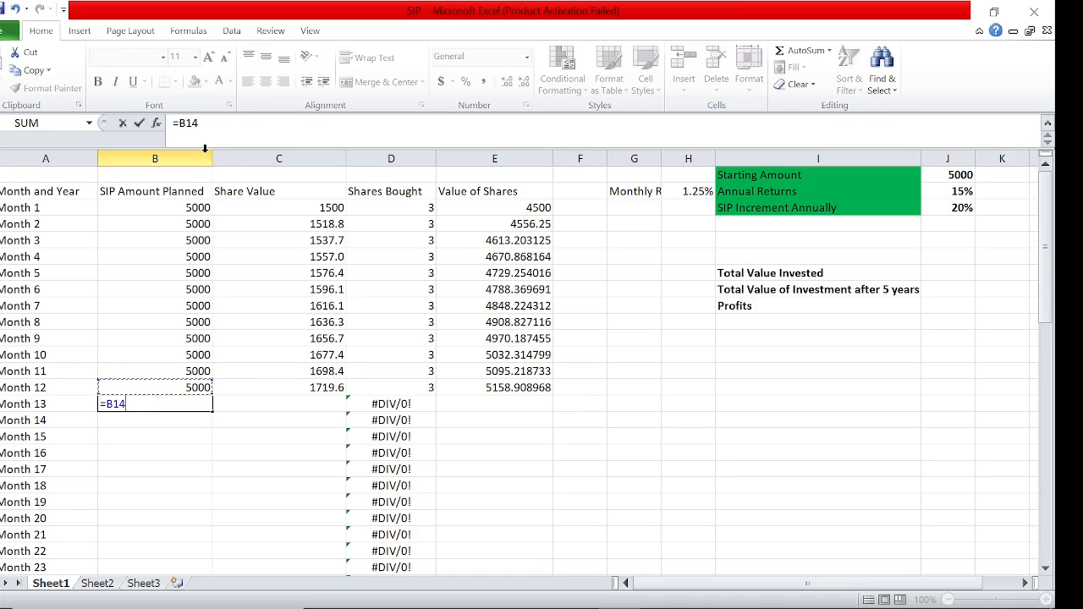
{"action": "left_click", "coordinate": [179, 124]}
{"action": "type", "text": "$"}
{"action": "key", "text": "Right"}
{"action": "type", "text": "$"}
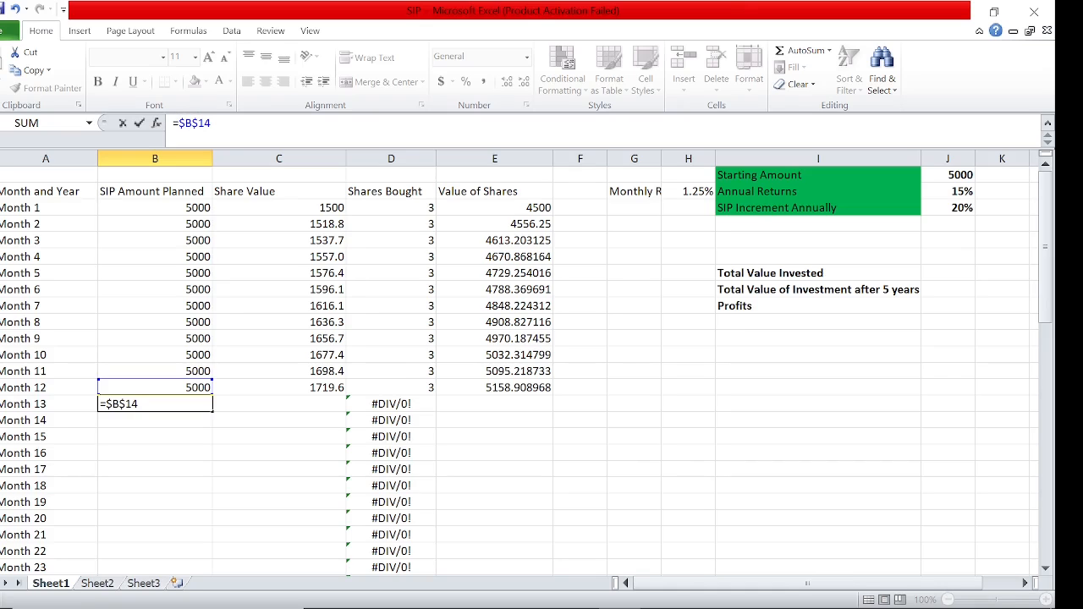
{"action": "type", "text": "*1.2"}
{"action": "key", "text": "Return"}
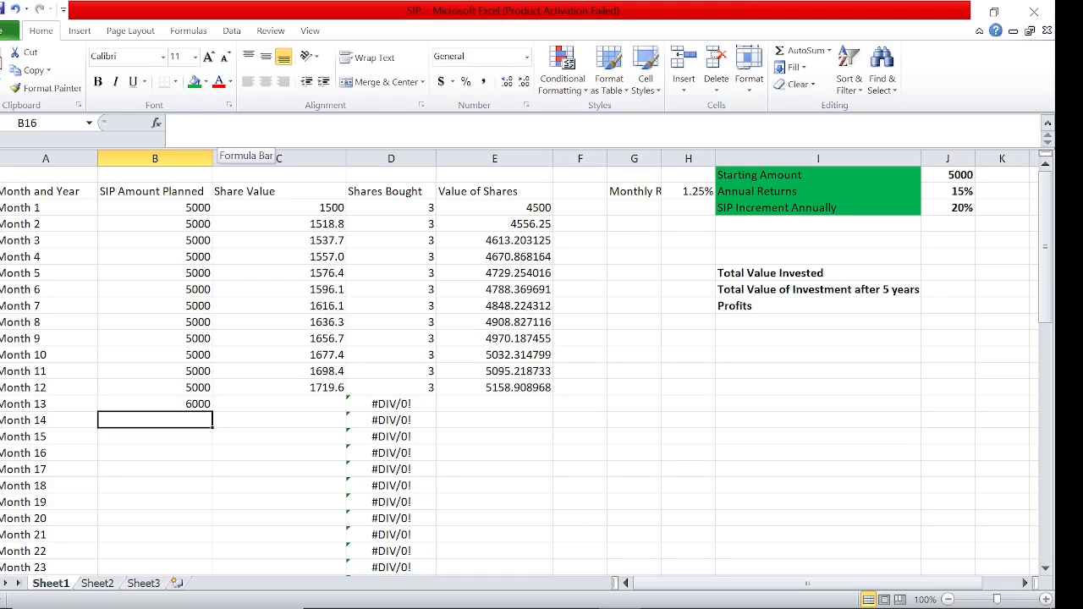
Fill the Month 13 SIP amount formula in B15 down through Month 24
{"action": "key", "text": "Left"}
{"action": "key", "text": "Up"}
{"action": "key", "text": "Right"}
{"action": "key", "text": "Left"}
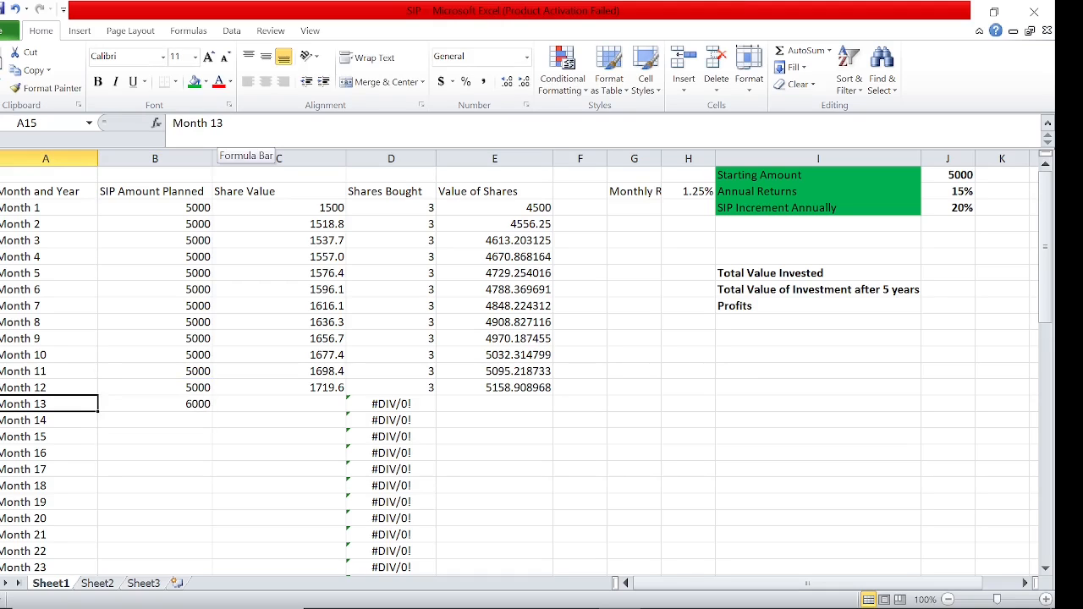
{"action": "key", "text": "Down"}
{"action": "key", "text": "Right"}
{"action": "key", "text": "Up"}
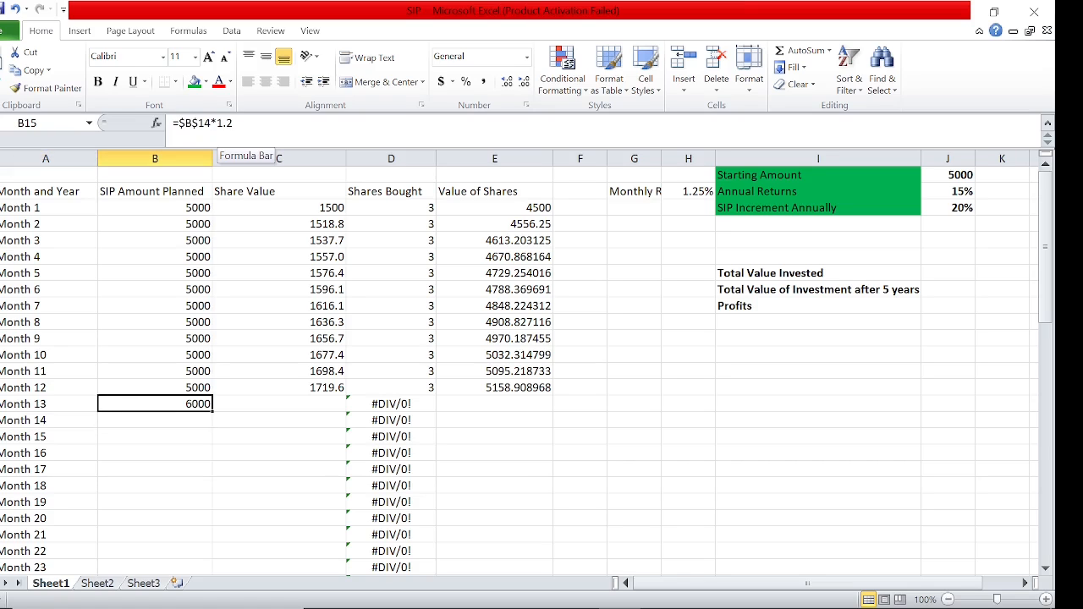
{"action": "key", "text": "Down"}
{"action": "key", "text": "Down"}
{"action": "key", "text": "Down"}
{"action": "key", "text": "Down"}
{"action": "key", "text": "Down"}
{"action": "key", "text": "Down"}
{"action": "key", "text": "Down"}
{"action": "key", "text": "Down"}
{"action": "key", "text": "Down"}
{"action": "key", "text": "Down"}
{"action": "key", "text": "Down"}
{"action": "key", "text": "Down"}
{"action": "key", "text": "Down"}
{"action": "key", "text": "Down"}
{"action": "key", "text": "Down"}
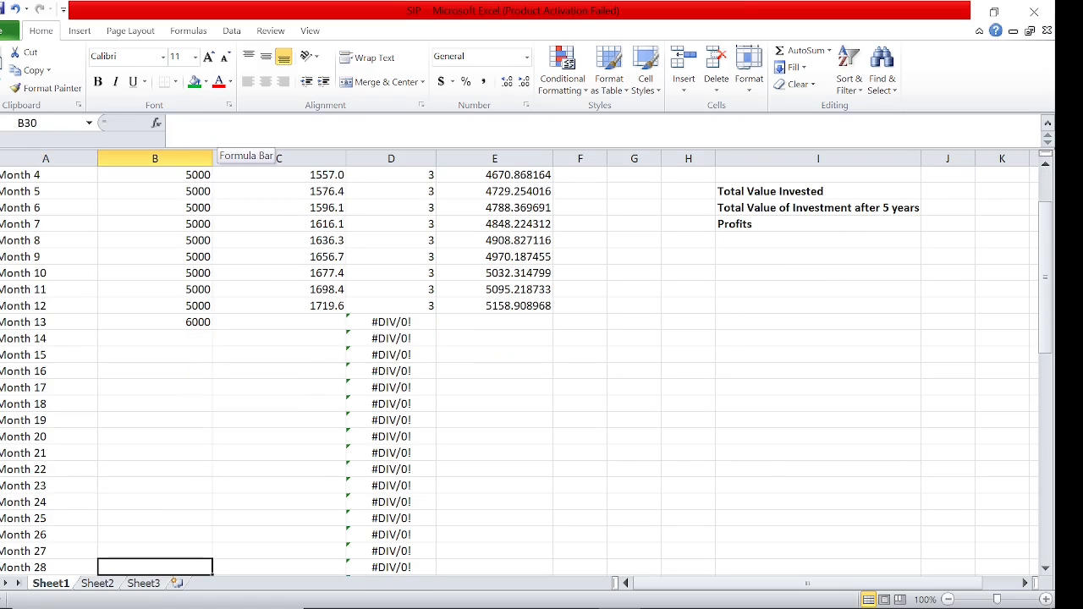
{"action": "left_click", "coordinate": [175, 321]}
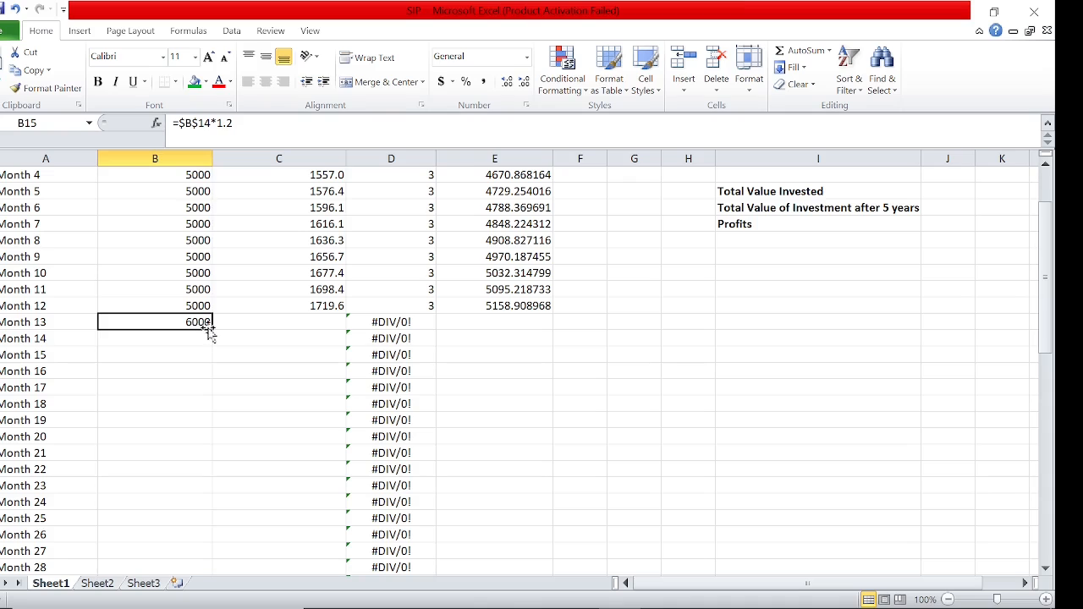
{"action": "left_click_drag", "start_coordinate": [211, 330], "coordinate": [215, 506]}
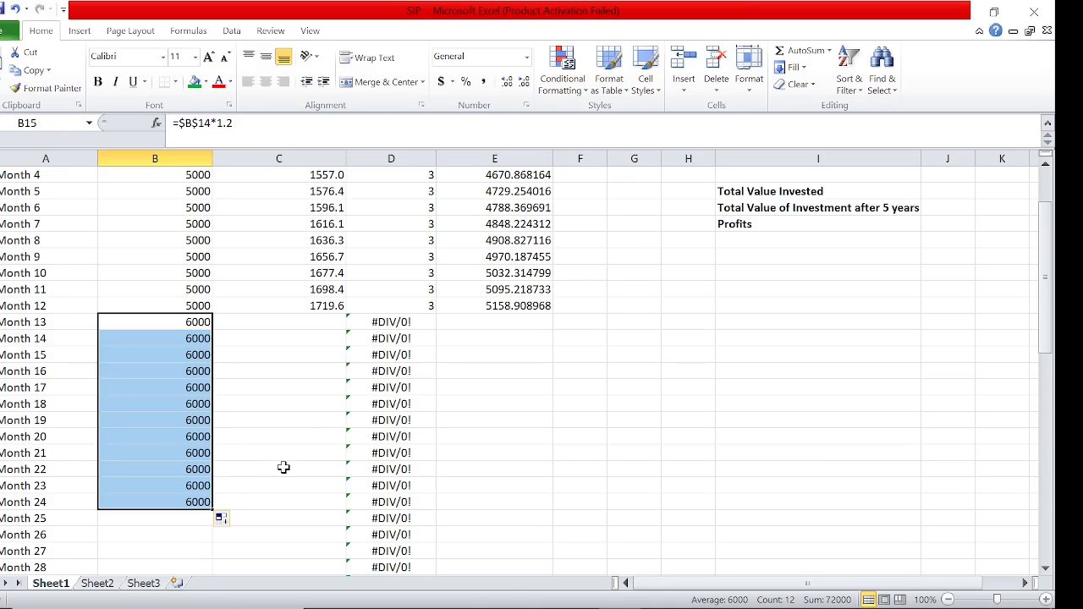
Extend the Share Value formula from Month 12 in C14 down through Month 24
{"action": "left_click", "coordinate": [321, 304]}
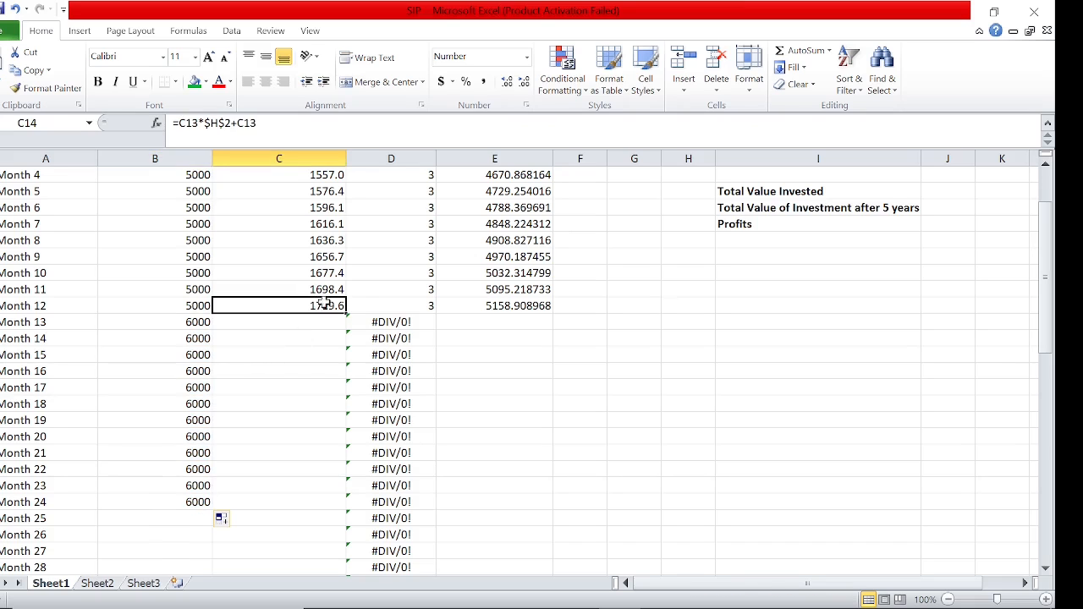
{"action": "left_click_drag", "start_coordinate": [346, 312], "coordinate": [322, 503]}
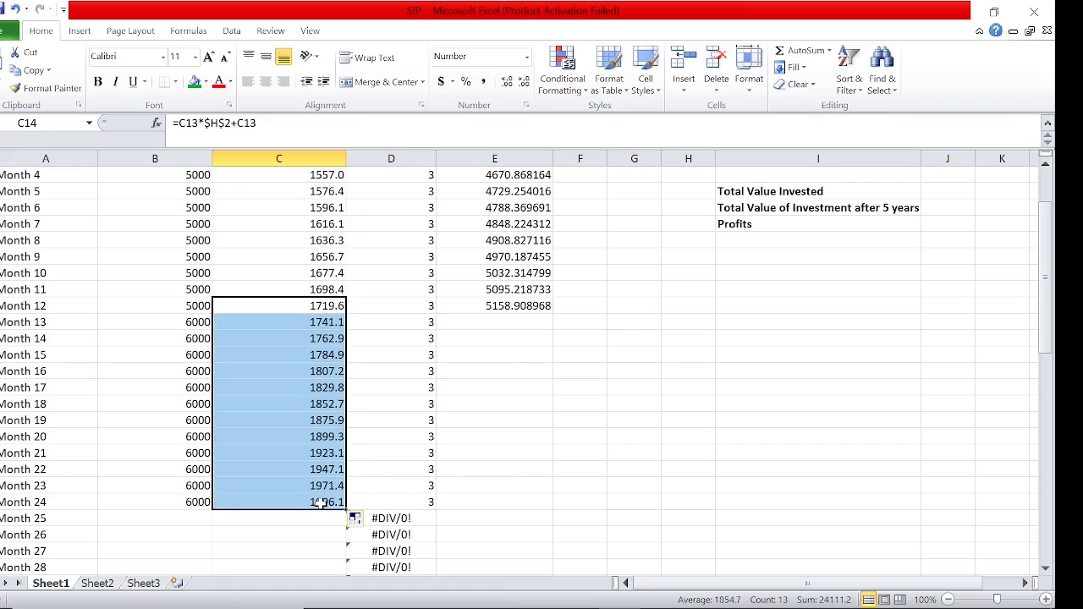
Extend the total share value formula from Month 12 in E14 down through Month 24
{"action": "left_click", "coordinate": [317, 336]}
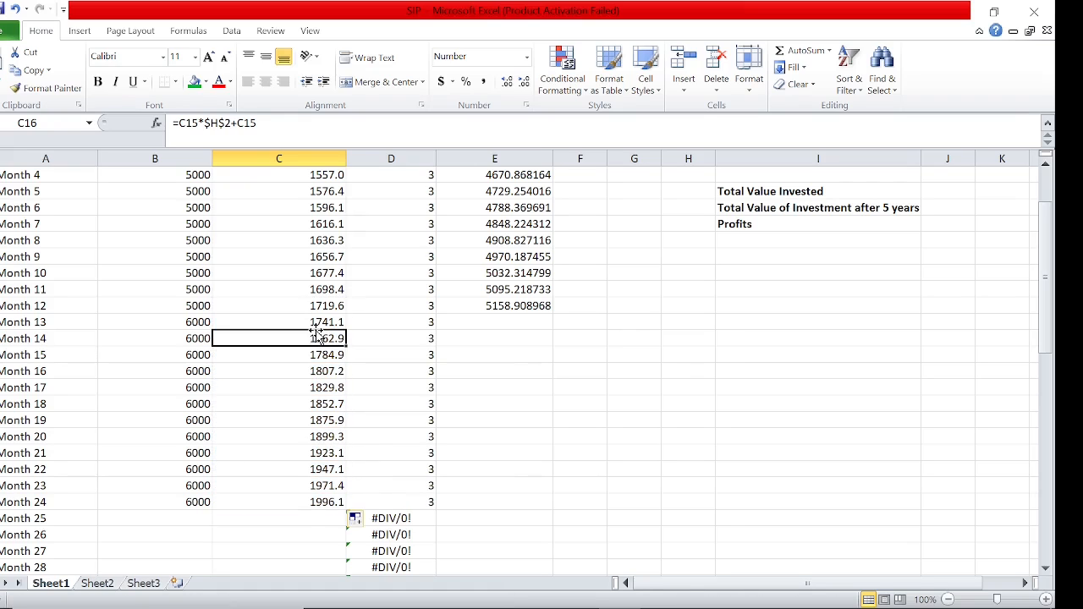
{"action": "key", "text": "Down"}
{"action": "key", "text": "Down"}
{"action": "key", "text": "Down"}
{"action": "key", "text": "Down"}
{"action": "key", "text": "Down"}
{"action": "key", "text": "Down"}
{"action": "key", "text": "Down"}
{"action": "key", "text": "Down"}
{"action": "key", "text": "Down"}
{"action": "key", "text": "Down"}
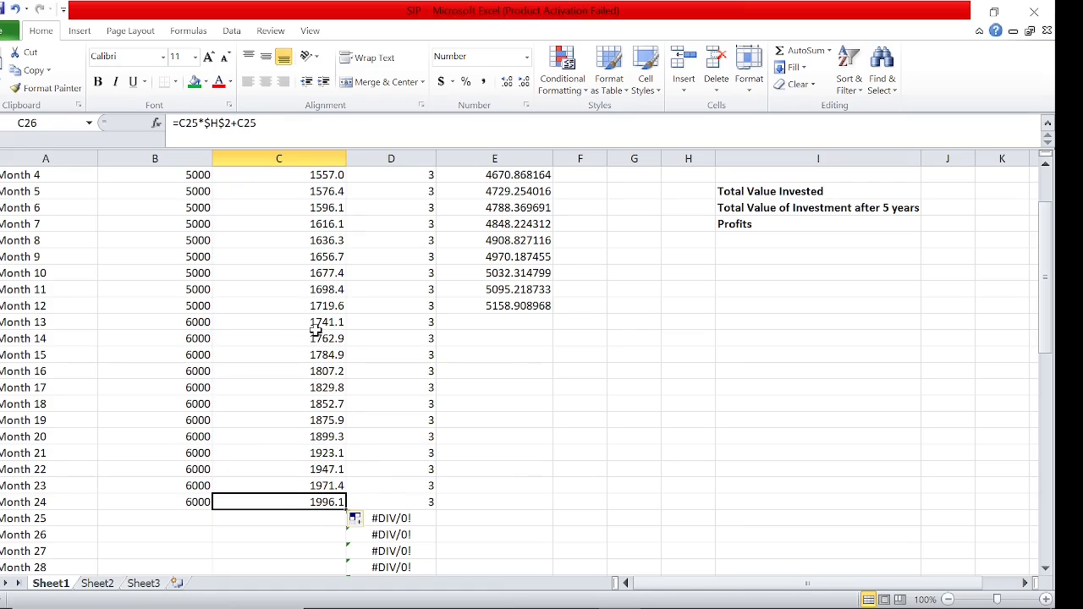
{"action": "key", "text": "Right"}
{"action": "key", "text": "Right"}
{"action": "key", "text": "Up"}
{"action": "left_click", "coordinate": [516, 307]}
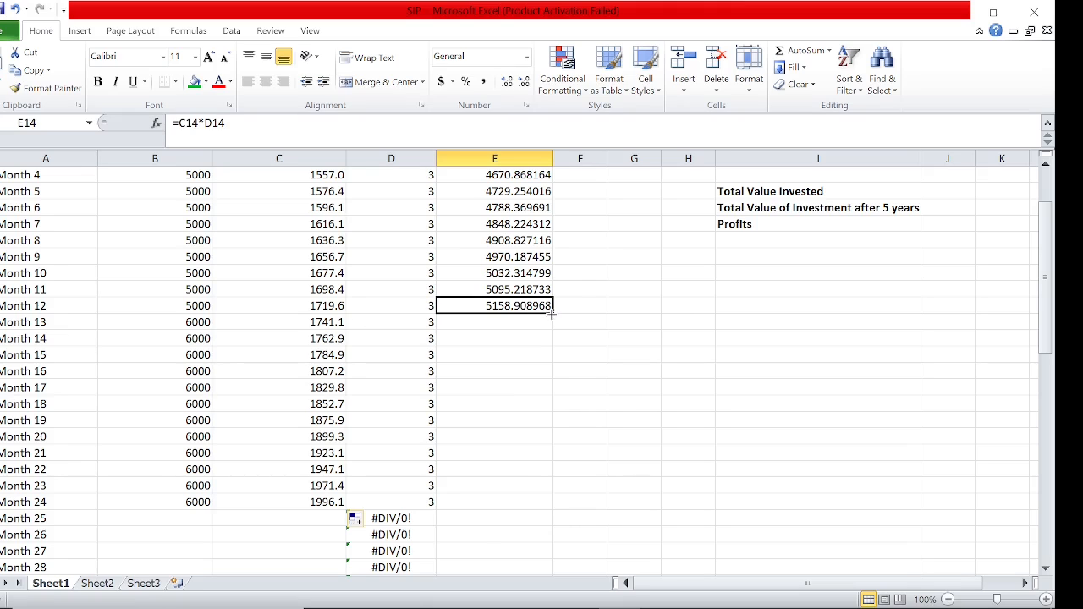
{"action": "left_click_drag", "start_coordinate": [551, 314], "coordinate": [527, 503]}
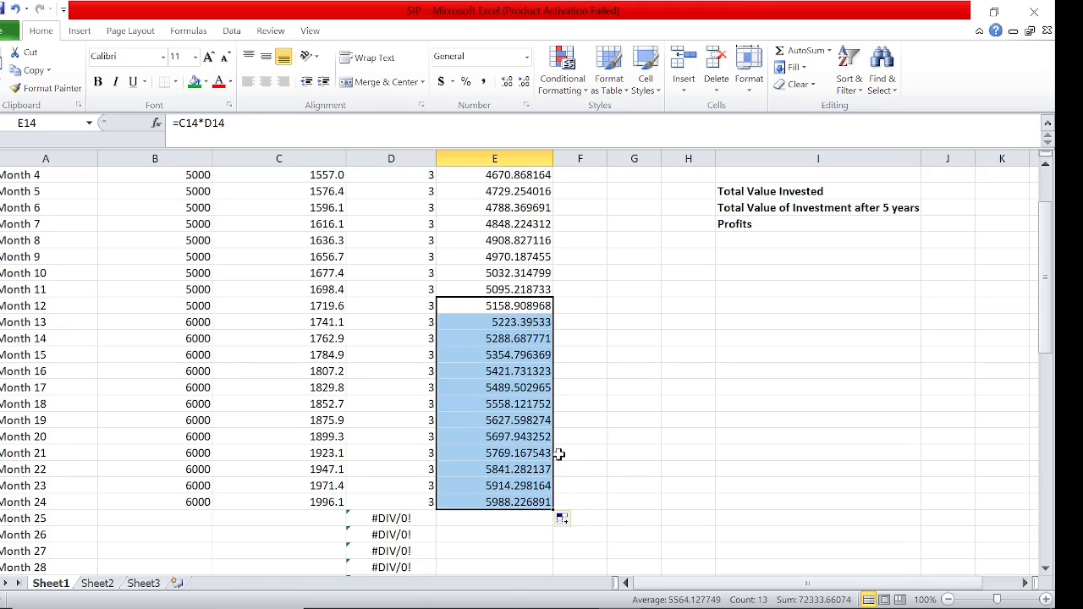
Calculate Month 25's planned SIP amount in B27 with the 20% annual increment, using =$B$26*1.2
{"action": "left_click", "coordinate": [612, 394]}
{"action": "key", "text": "Left"}
{"action": "key", "text": "Left"}
{"action": "key", "text": "Left"}
{"action": "key", "text": "Left"}
{"action": "key", "text": "Left"}
{"action": "key", "text": "Down"}
{"action": "key", "text": "Down"}
{"action": "key", "text": "Down"}
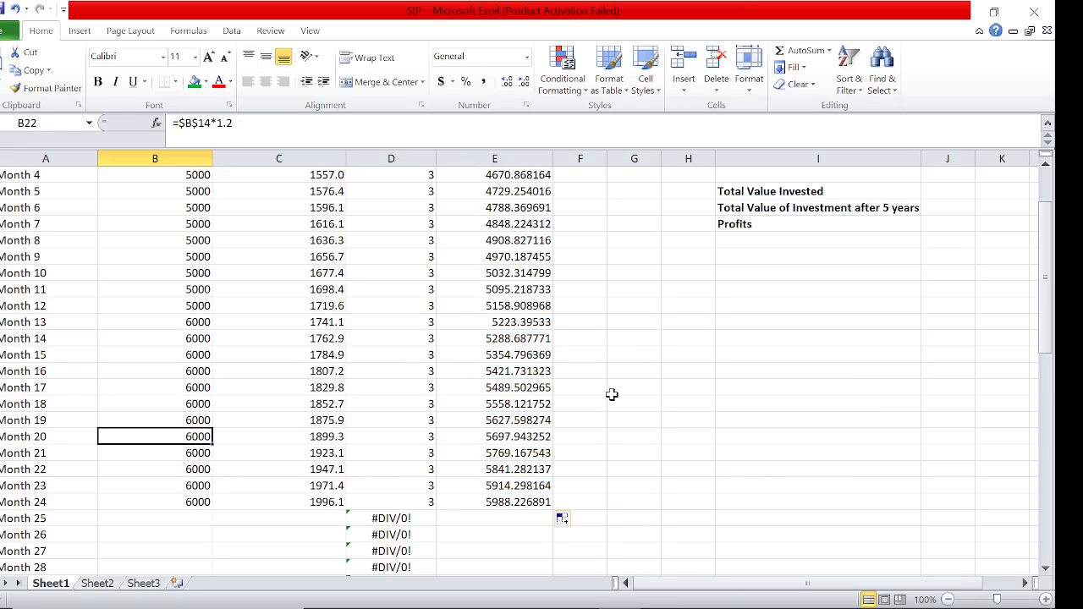
{"action": "key", "text": "Down"}
{"action": "key", "text": "Down"}
{"action": "key", "text": "Down"}
{"action": "key", "text": "Down"}
{"action": "key", "text": "Down"}
{"action": "key", "text": "Down"}
{"action": "key", "text": "Down"}
{"action": "key", "text": "Down"}
{"action": "key", "text": "Down"}
{"action": "key", "text": "Down"}
{"action": "key", "text": "Down"}
{"action": "key", "text": "Up"}
{"action": "key", "text": "Up"}
{"action": "key", "text": "Up"}
{"action": "key", "text": "Up"}
{"action": "key", "text": "Up"}
{"action": "key", "text": "Up"}
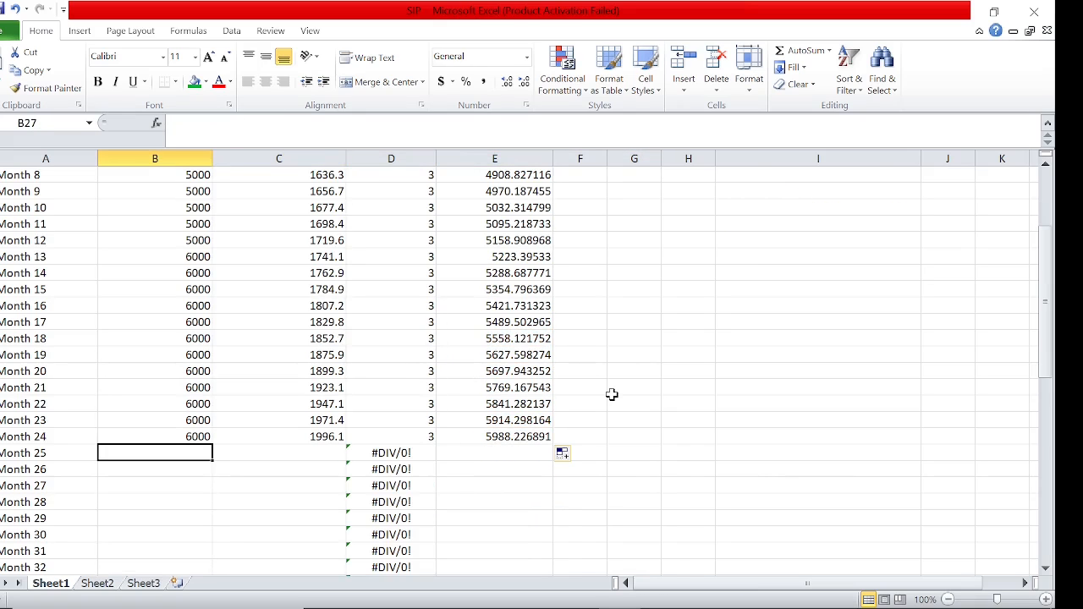
{"action": "type", "text": "="}
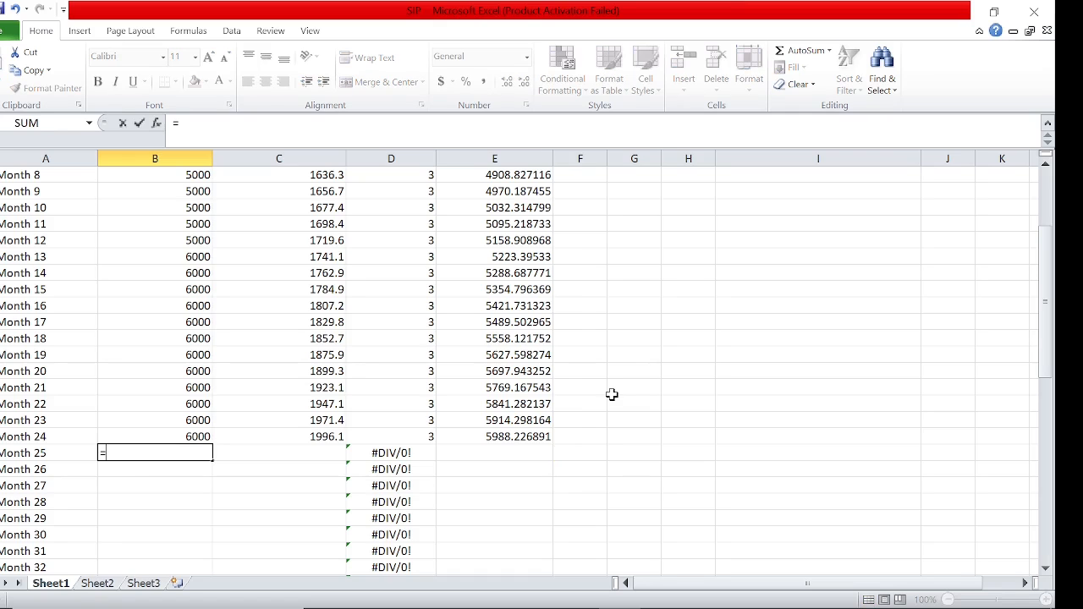
{"action": "type", "text": "$"}
{"action": "key", "text": "Return"}
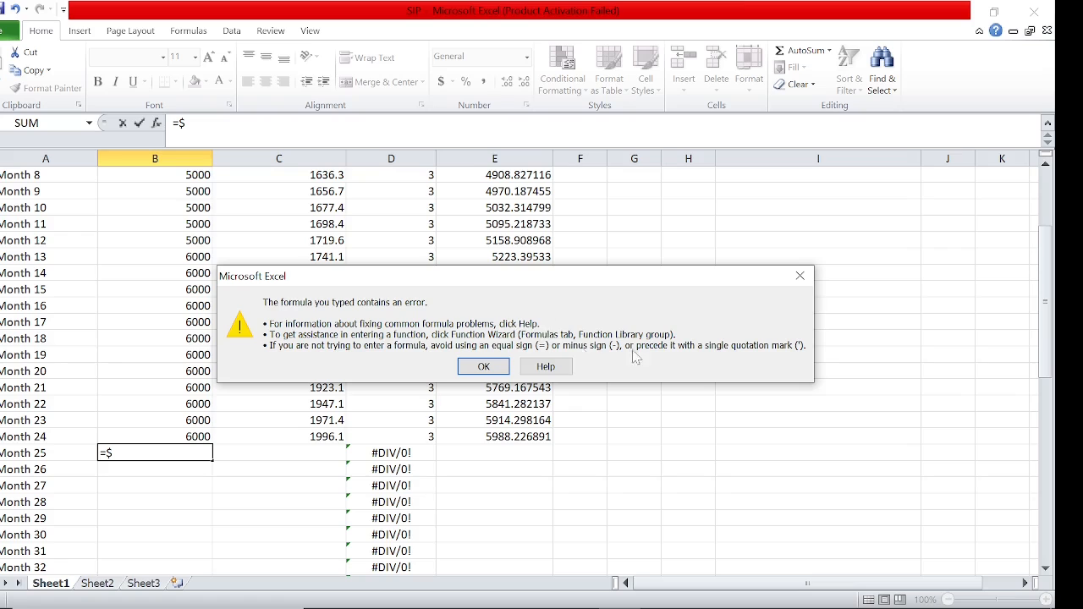
{"action": "left_click", "coordinate": [800, 276]}
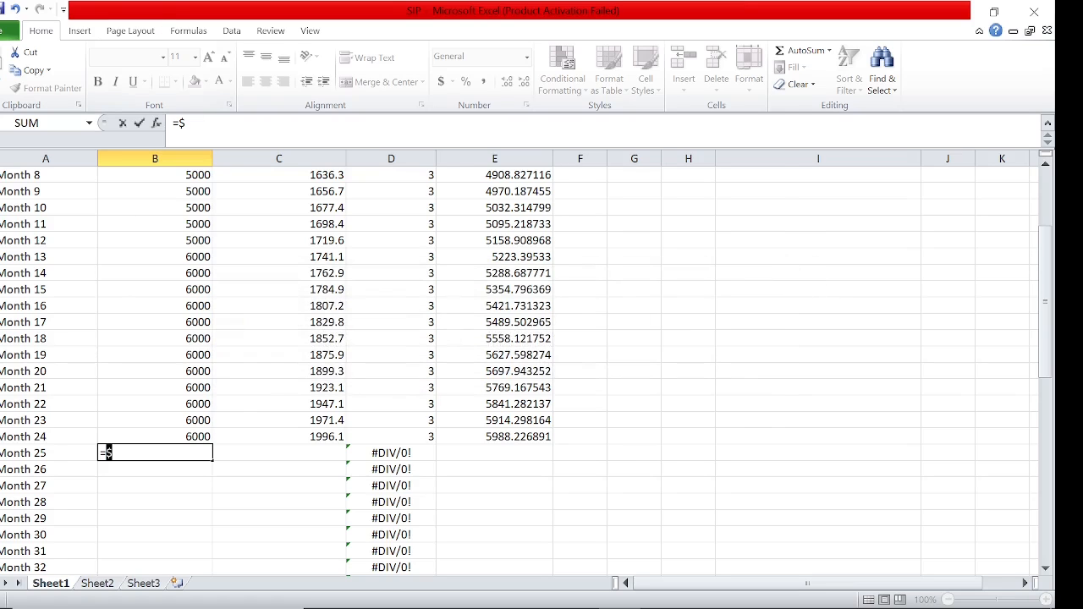
{"action": "key", "text": "BackSpace"}
{"action": "left_click", "coordinate": [153, 435]}
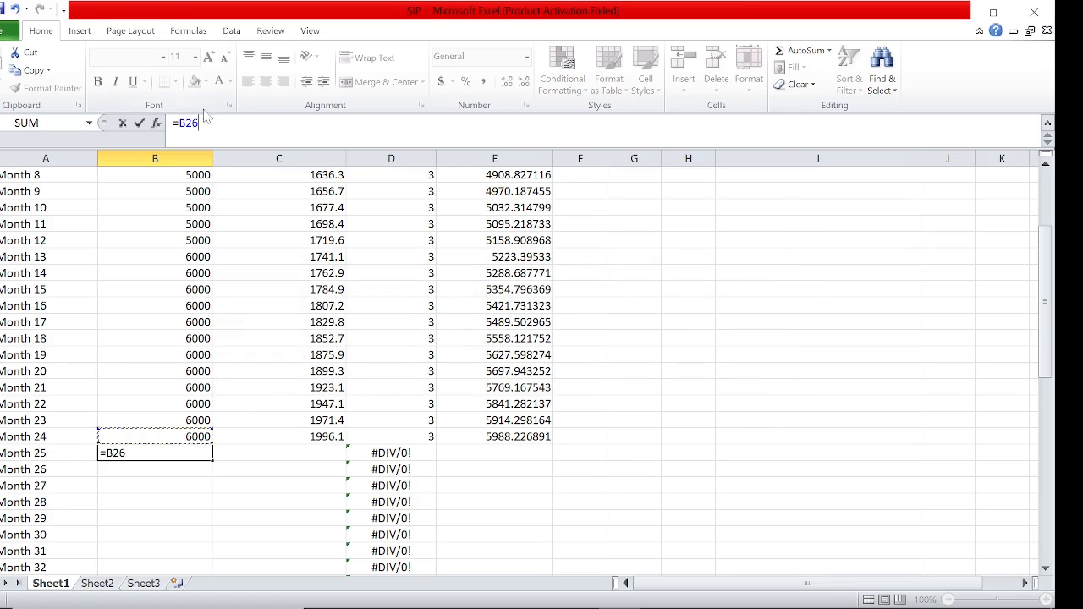
{"action": "left_click", "coordinate": [179, 123]}
{"action": "type", "text": "$"}
{"action": "key", "text": "Right"}
{"action": "type", "text": "$14"}
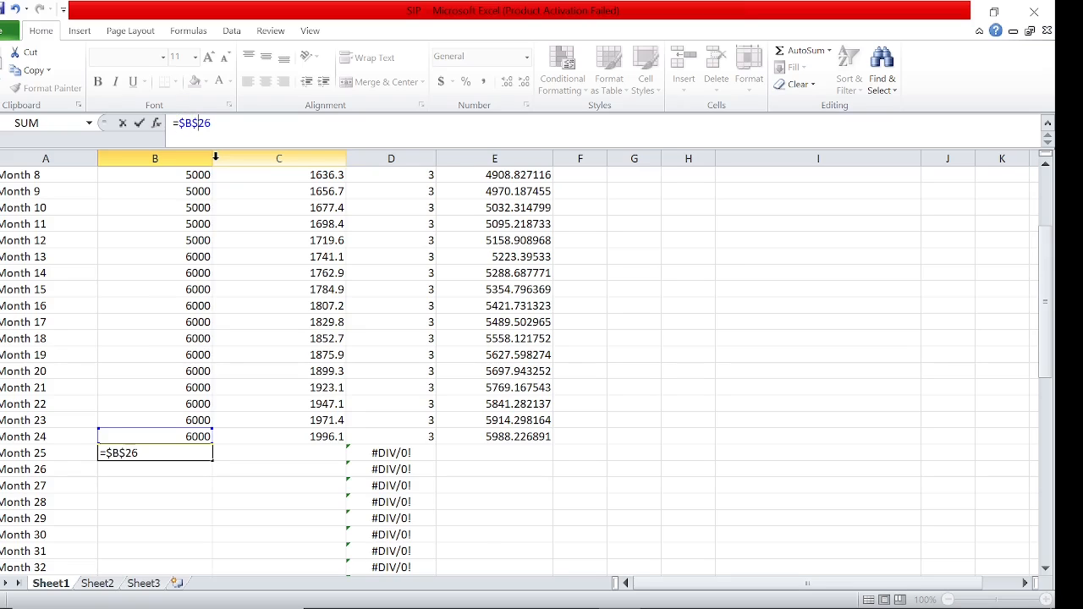
{"action": "type", "text": "*1.2"}
{"action": "key", "text": "Return"}
Fill the Month 25 SIP amount formula in B27 down through Month 36
{"action": "left_click", "coordinate": [184, 440]}
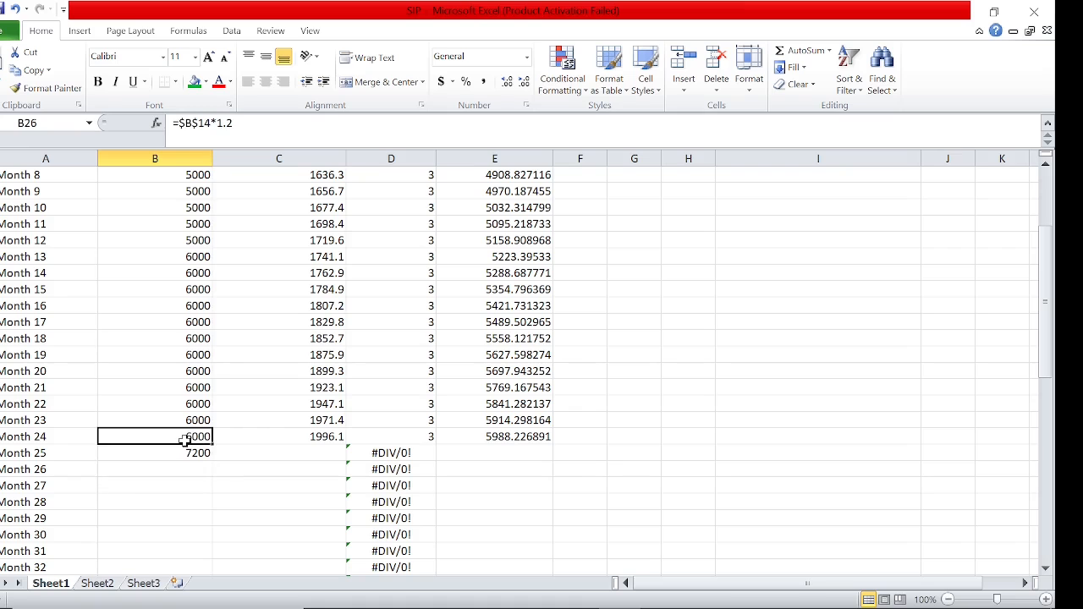
{"action": "key", "text": "Down"}
{"action": "key", "text": "Down"}
{"action": "key", "text": "Down"}
{"action": "left_click", "coordinate": [206, 454]}
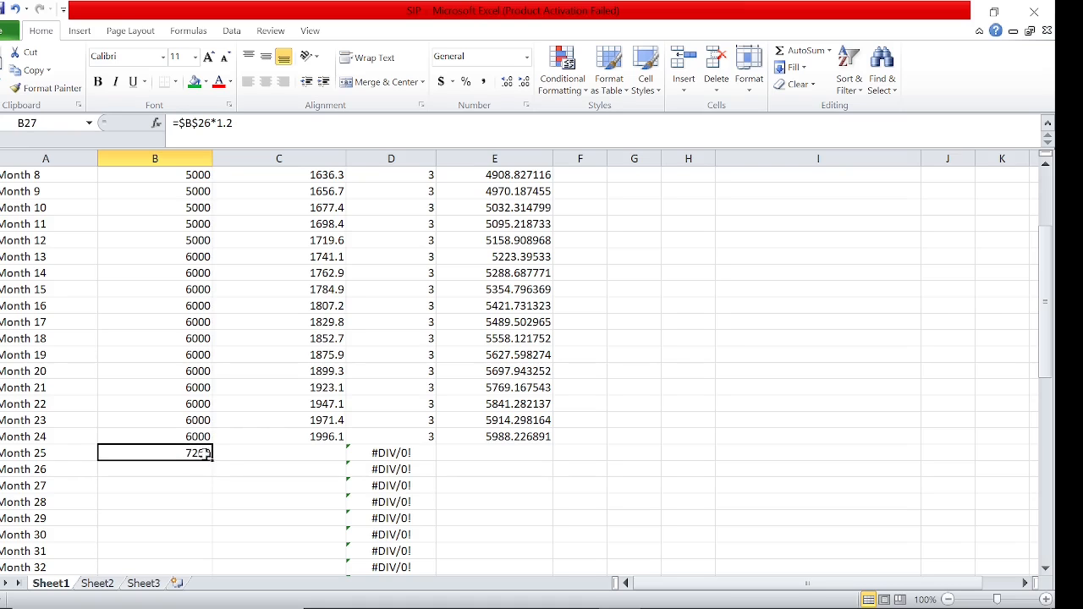
{"action": "mouse_move", "coordinate": [206, 454]}
{"action": "left_mouse_down"}
{"action": "mouse_move", "coordinate": [211, 571]}
{"action": "mouse_move", "coordinate": [191, 435]}
{"action": "mouse_move", "coordinate": [191, 451]}
{"action": "left_mouse_up"}
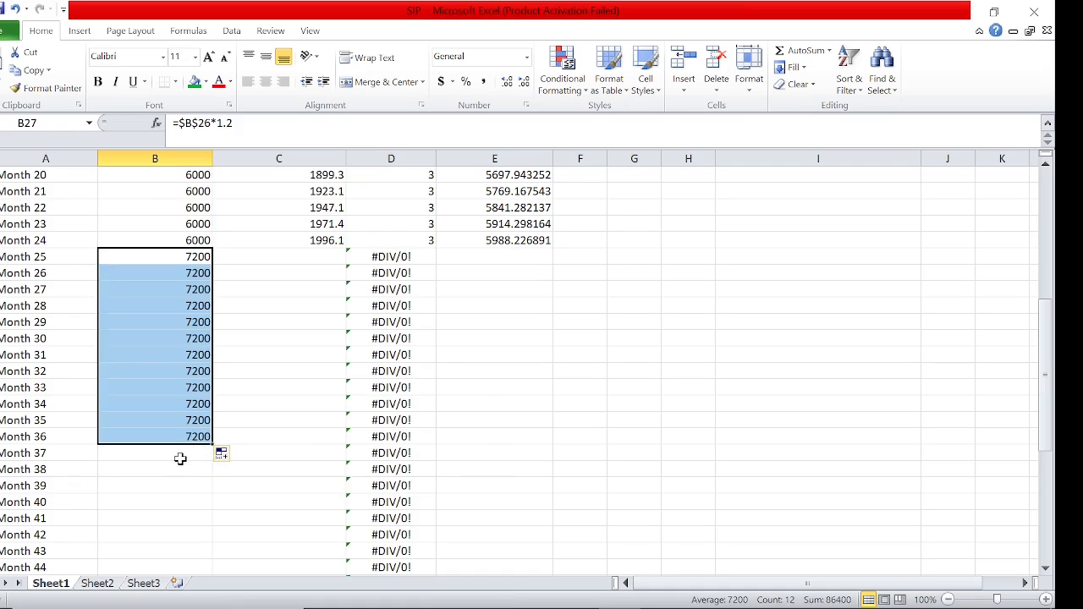
Calculate Month 37's planned SIP amount in B39 with the 20% annual increment, using =$B$38*1.2
{"action": "left_click", "coordinate": [181, 458]}
{"action": "type", "text": "="}
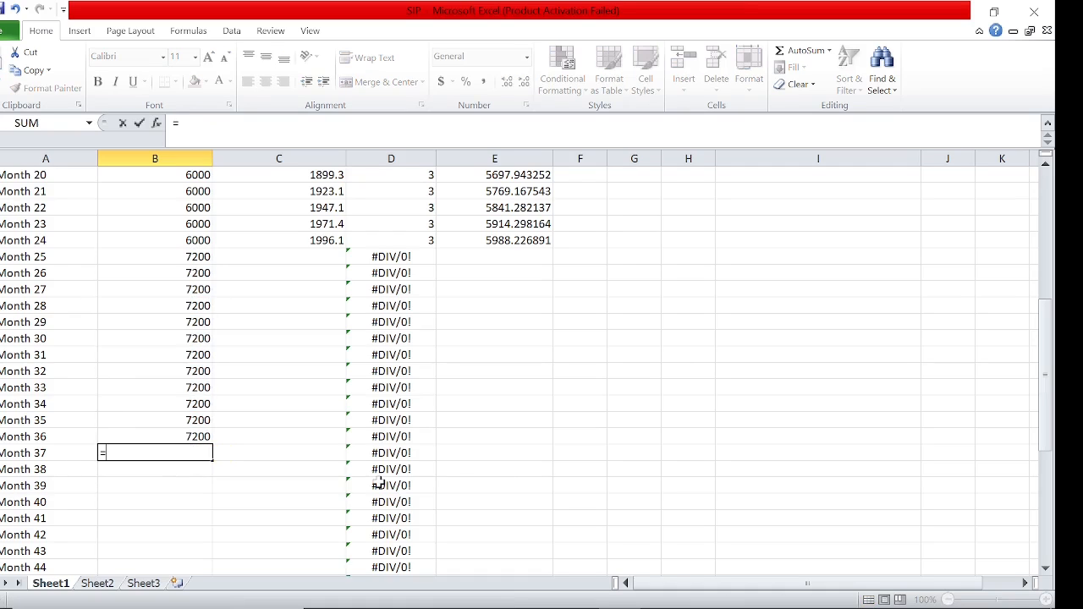
{"action": "key", "text": "Up"}
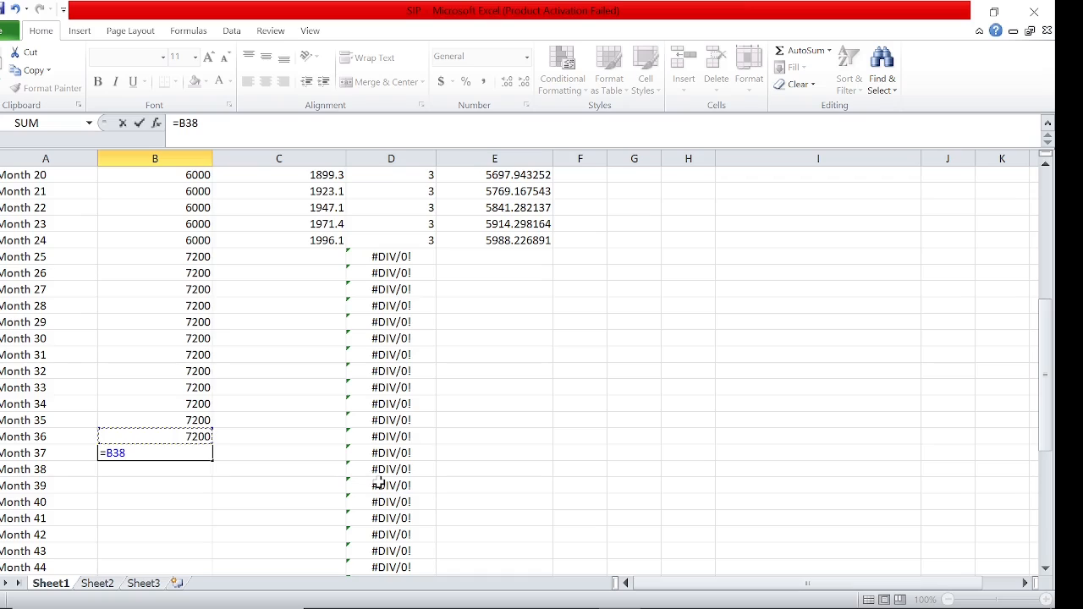
{"action": "type", "text": "*1.2"}
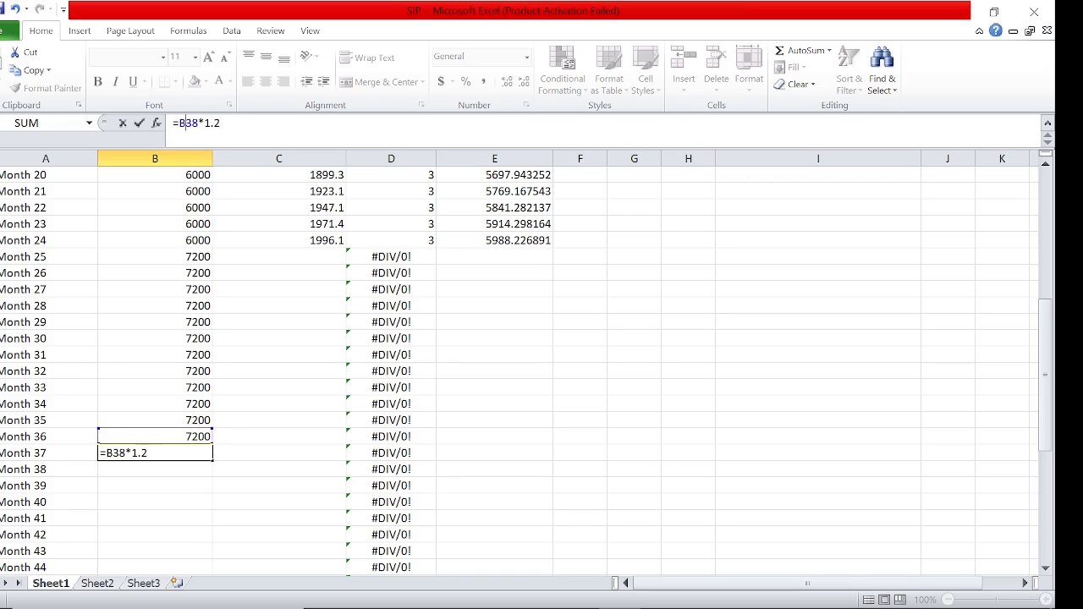
{"action": "type", "text": "$"}
{"action": "type", "text": "$"}
{"action": "key", "text": "Return"}
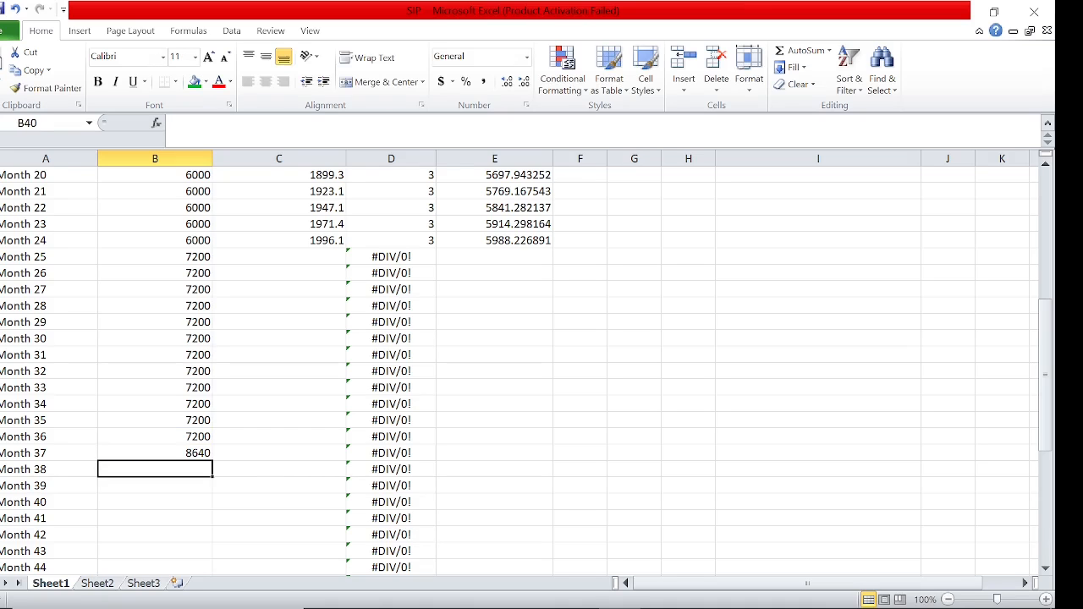
Fill the Month 37 SIP amount formula in B39 down through Month 48
{"action": "left_click", "coordinate": [195, 451]}
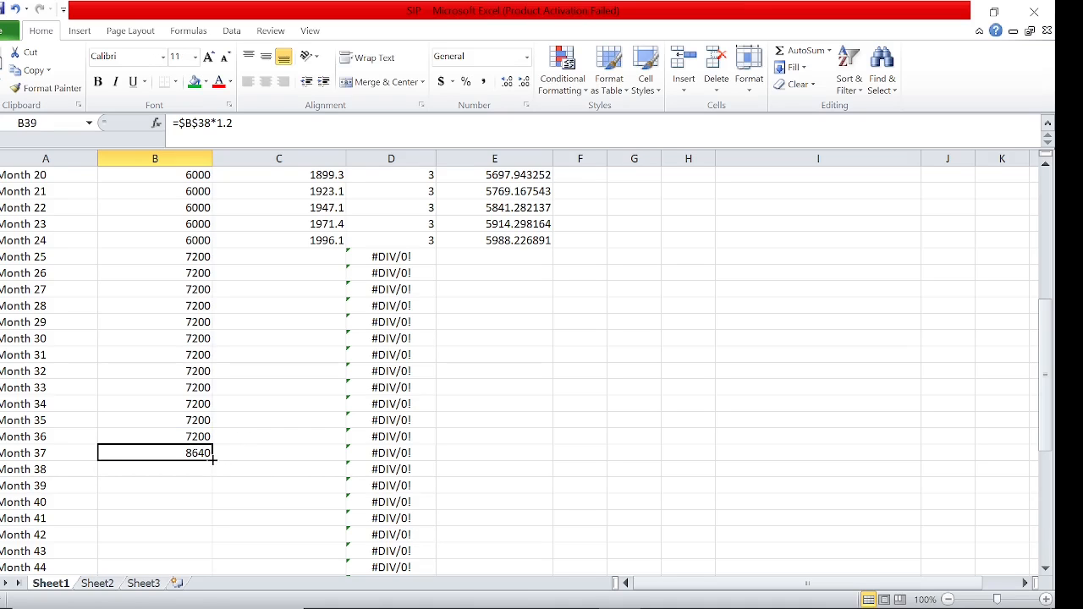
{"action": "left_click_drag", "start_coordinate": [222, 457], "coordinate": [200, 526]}
{"action": "left_click", "coordinate": [166, 505]}
{"action": "key", "text": "Return"}
{"action": "key", "text": "Return"}
{"action": "key", "text": "Return"}
{"action": "key", "text": "Return"}
{"action": "key", "text": "Return"}
{"action": "key", "text": "Return"}
{"action": "key", "text": "Return"}
{"action": "key", "text": "Return"}
{"action": "key", "text": "Return"}
{"action": "key", "text": "Return"}
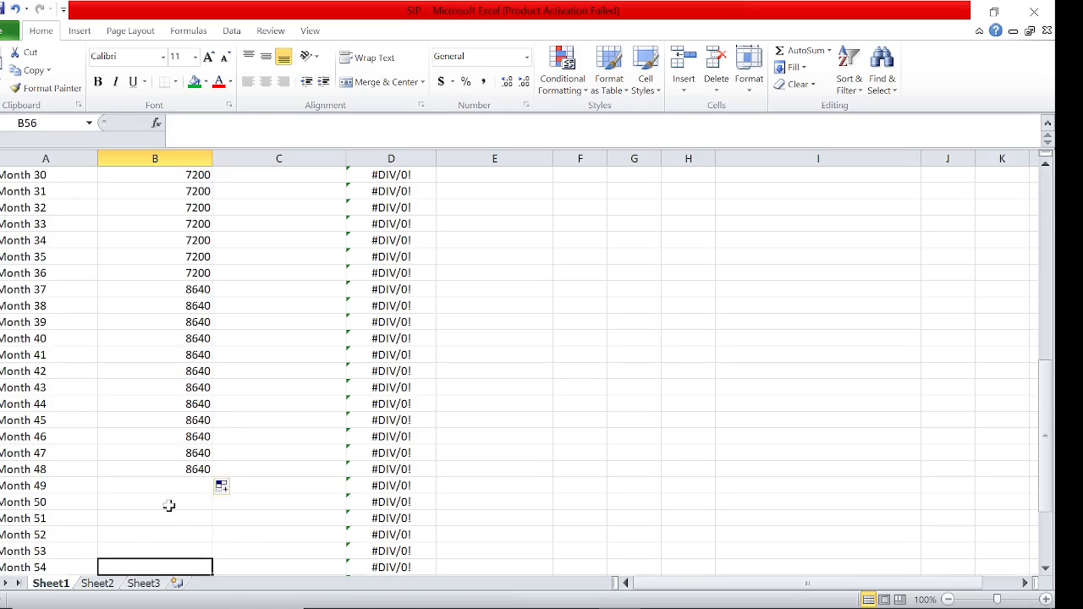
Calculate Month 49's planned SIP amount in B51 with the 20% annual increment, using =$B$50*1.2
{"action": "left_click", "coordinate": [174, 439]}
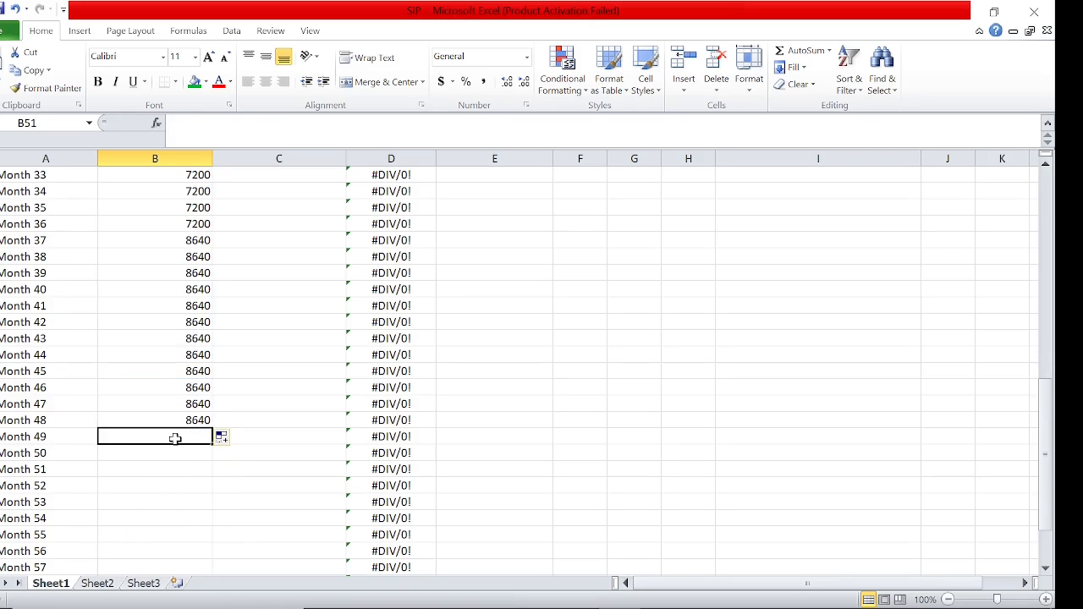
{"action": "type", "text": "=B50*"}
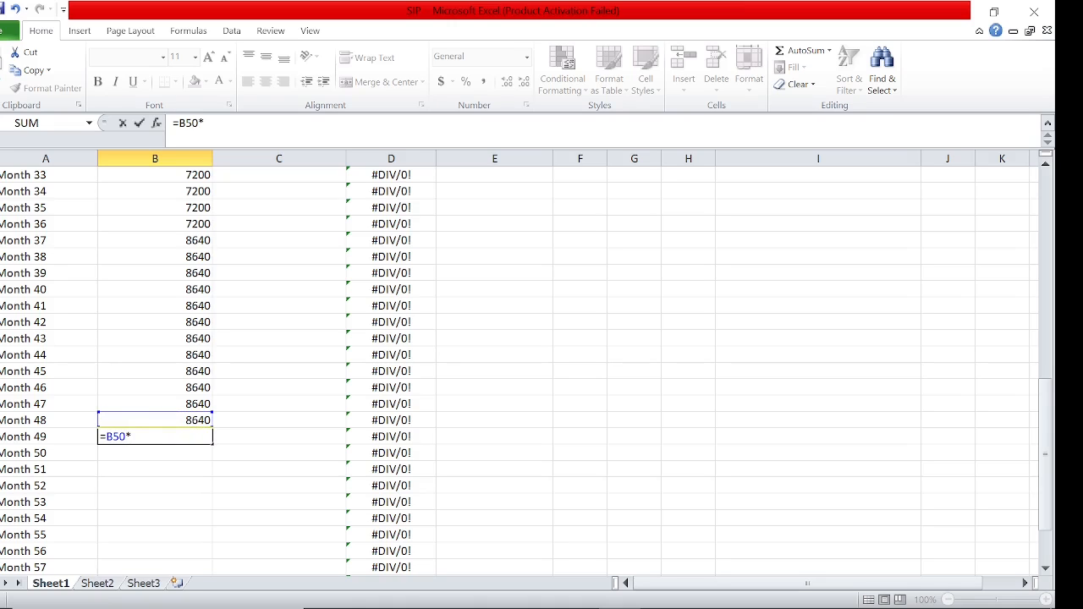
{"action": "type", "text": "1.2"}
{"action": "key", "text": "Return"}
{"action": "left_click", "coordinate": [179, 436]}
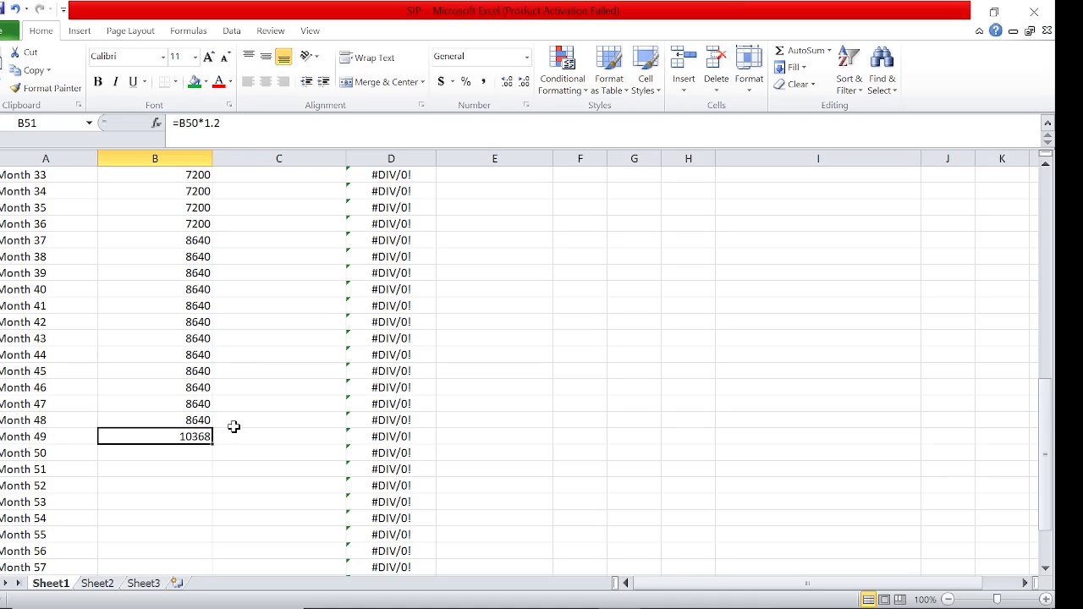
{"action": "key", "text": "F2"}
{"action": "key", "text": "F4"}
{"action": "key", "text": "F4"}
{"action": "key", "text": "F4"}
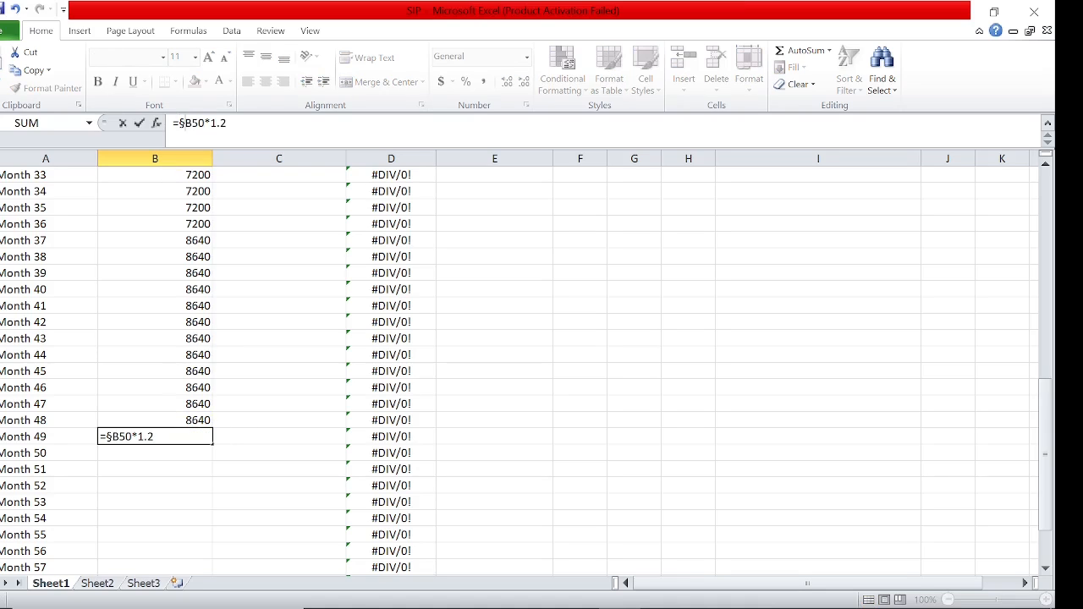
{"action": "key", "text": "Return"}
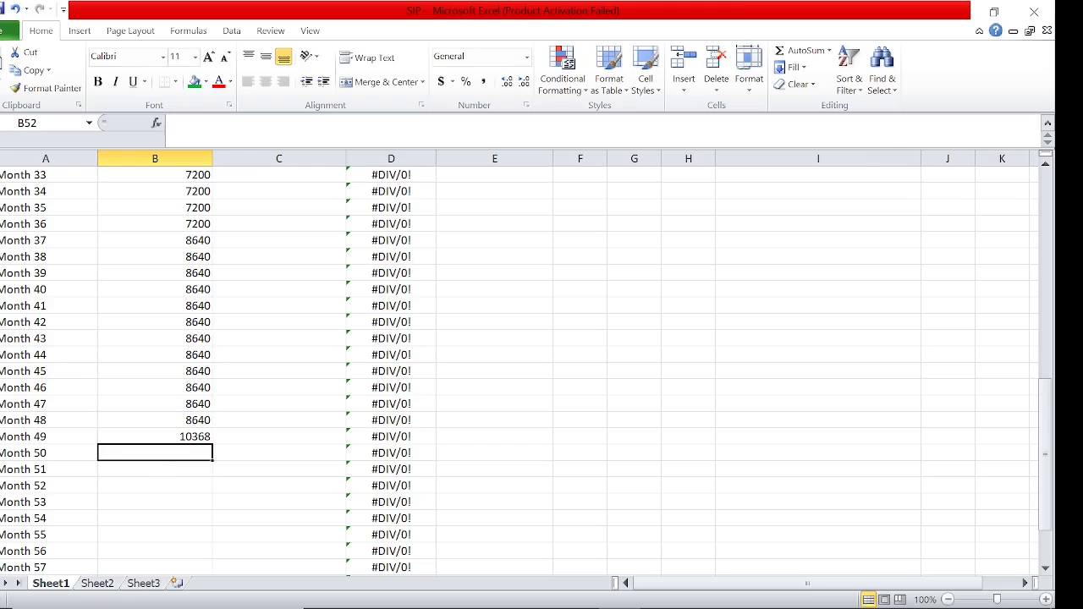
Fill the Month 49 SIP amount formula in B51 down through Month 60
{"action": "left_click", "coordinate": [190, 435]}
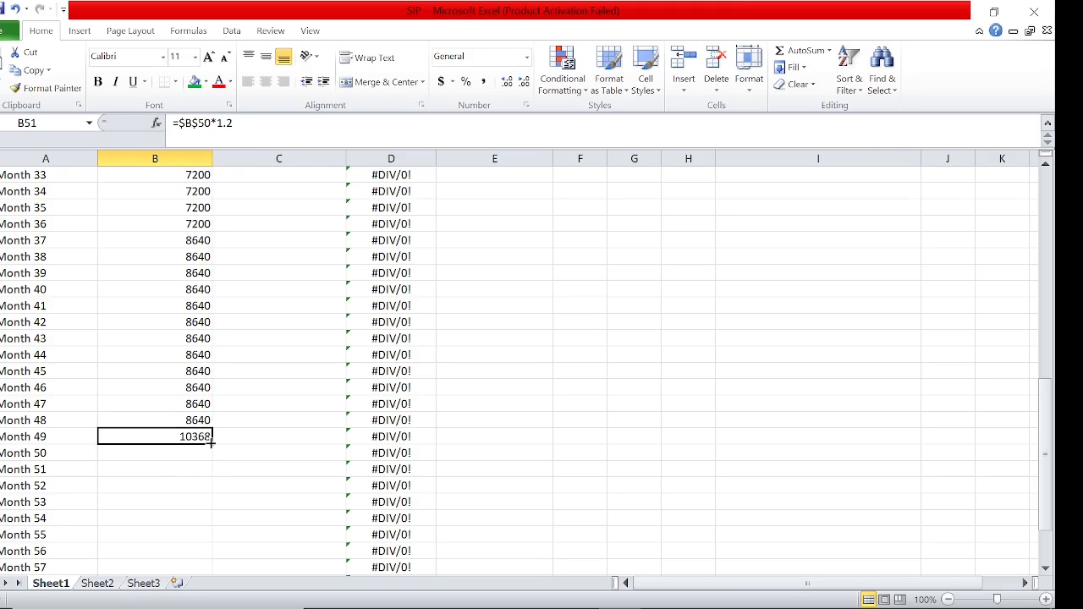
{"action": "double_click", "coordinate": [211, 444]}
{"action": "left_click", "coordinate": [447, 380]}
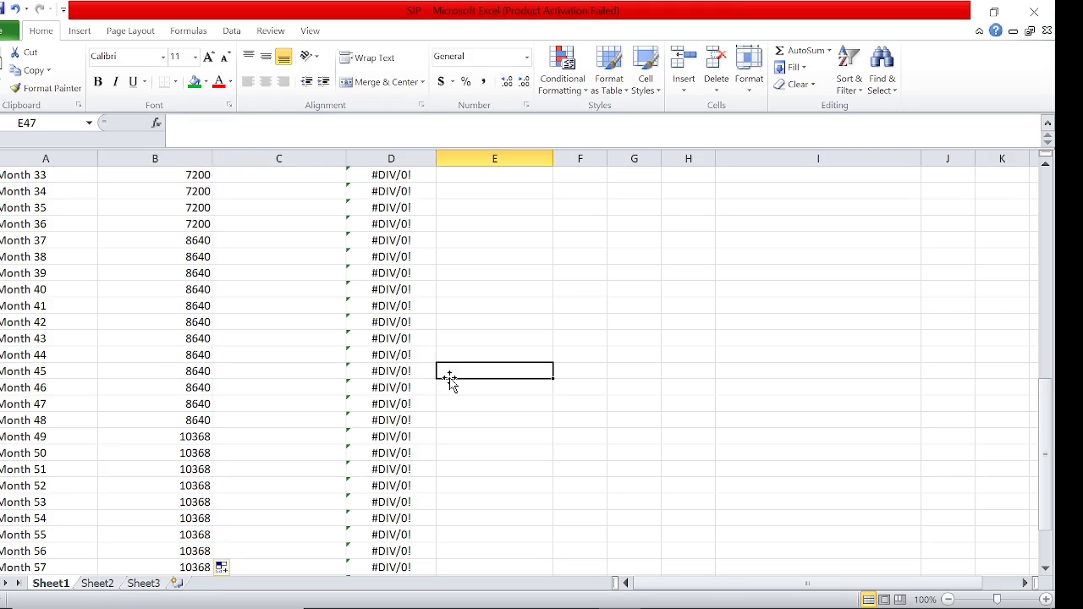
Fill the number-of-shares formula from Month 24 in D26 down through Month 60
{"action": "key", "text": "Up"}
{"action": "key", "text": "Up"}
{"action": "key", "text": "Up"}
{"action": "key", "text": "Up"}
{"action": "key", "text": "Up"}
{"action": "key", "text": "Up"}
{"action": "key", "text": "Up"}
{"action": "key", "text": "Up"}
{"action": "key", "text": "Up"}
{"action": "key", "text": "Up"}
{"action": "key", "text": "Up"}
{"action": "key", "text": "Up"}
{"action": "key", "text": "Up"}
{"action": "key", "text": "Up"}
{"action": "key", "text": "Up"}
{"action": "key", "text": "Up"}
{"action": "key", "text": "Up"}
{"action": "key", "text": "Up"}
{"action": "key", "text": "Up"}
{"action": "key", "text": "Up"}
{"action": "key", "text": "Up"}
{"action": "key", "text": "Up"}
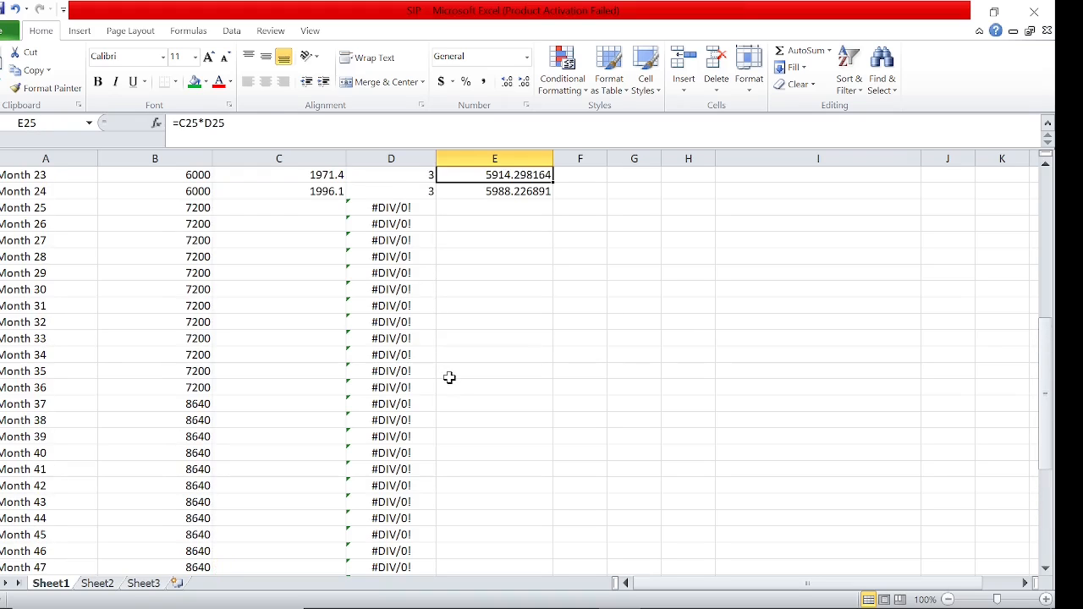
{"action": "key", "text": "Left"}
{"action": "key", "text": "Down"}
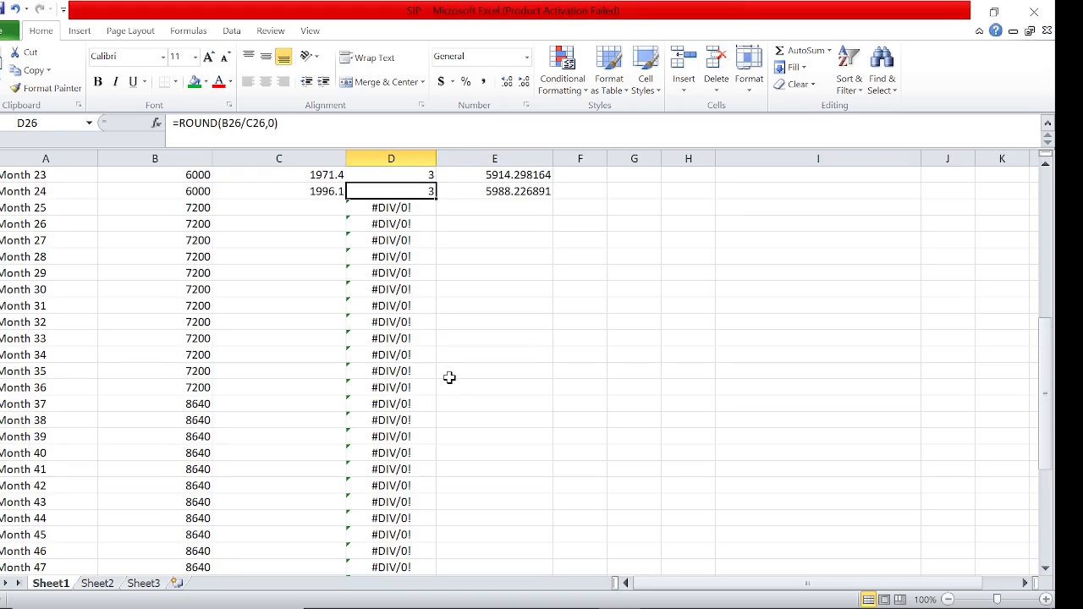
{"action": "double_click", "coordinate": [436, 200]}
Extend the Share Value formula from Month 24 in C26 down through Month 60
{"action": "left_click", "coordinate": [430, 193]}
{"action": "left_click", "coordinate": [328, 193]}
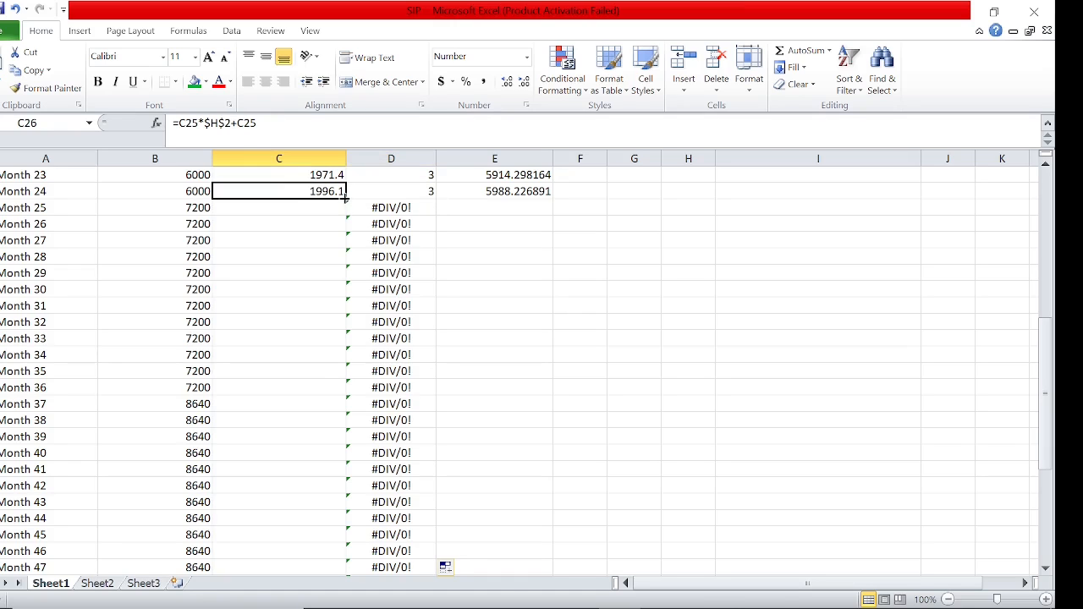
{"action": "double_click", "coordinate": [345, 196]}
Extend the total share value formula from Month 24 in E26 down through Month 60
{"action": "left_click", "coordinate": [397, 191]}
{"action": "left_click", "coordinate": [526, 196]}
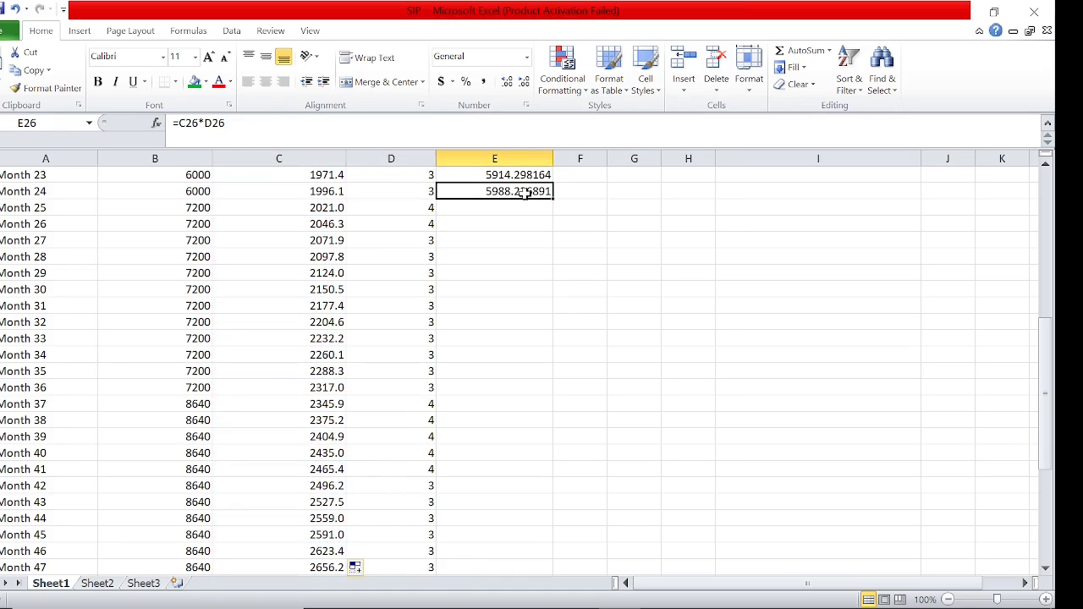
{"action": "double_click", "coordinate": [553, 199]}
{"action": "key", "text": "ctrl+Down"}
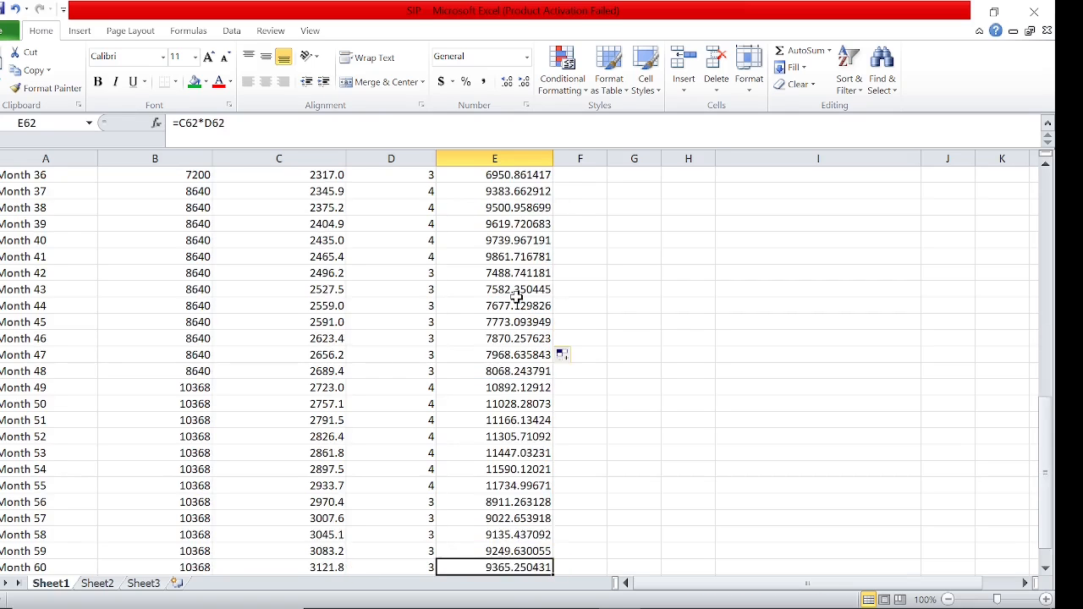
Delete the stray total in C64 beneath the Share Value column
{"action": "key", "text": "Down"}
{"action": "key", "text": "Down"}
{"action": "key", "text": "Left"}
{"action": "key", "text": "Left"}
{"action": "key", "text": "Down"}
{"action": "key", "text": "Up"}
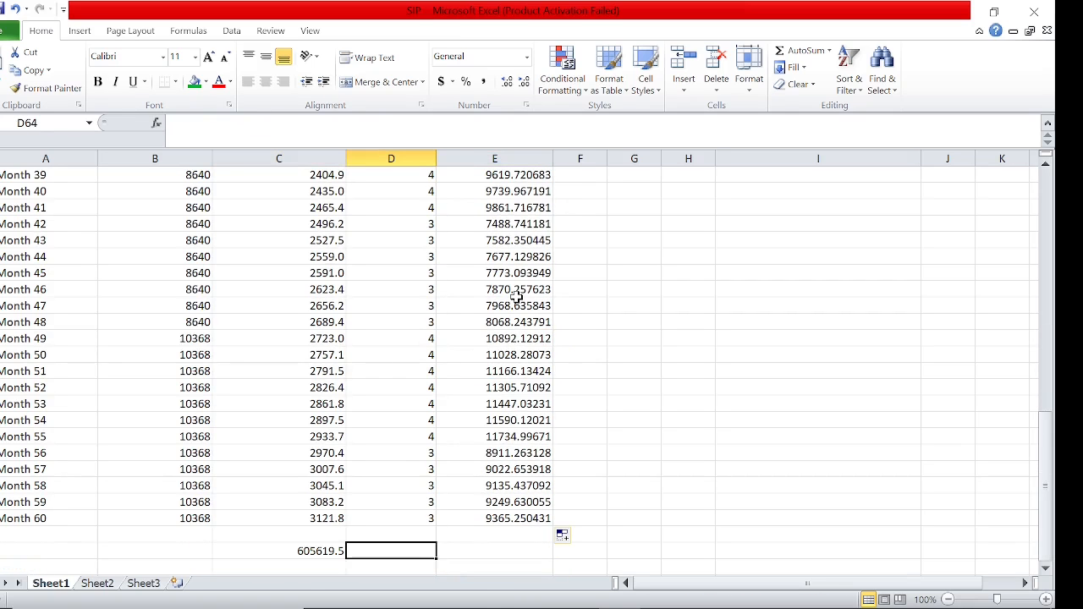
{"action": "key", "text": "Delete"}
{"action": "key", "text": "Down"}
{"action": "key", "text": "Left"}
{"action": "key", "text": "Left"}
{"action": "key", "text": "Up"}
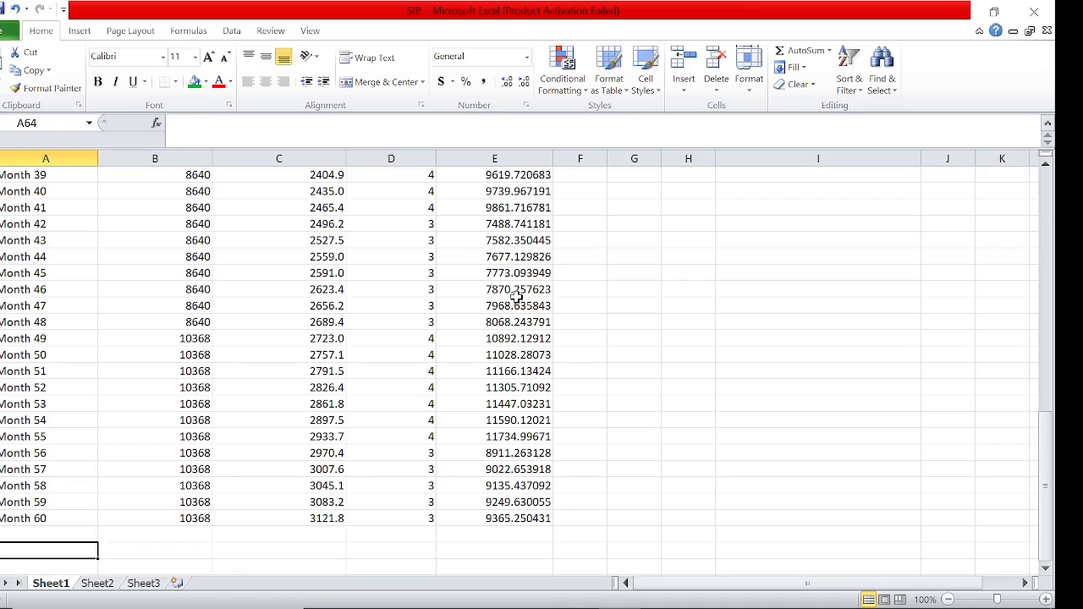
{"action": "key", "text": "Up"}
{"action": "key", "text": "Up"}
{"action": "key", "text": "Right"}
{"action": "key", "text": "Right"}
{"action": "key", "text": "Right"}
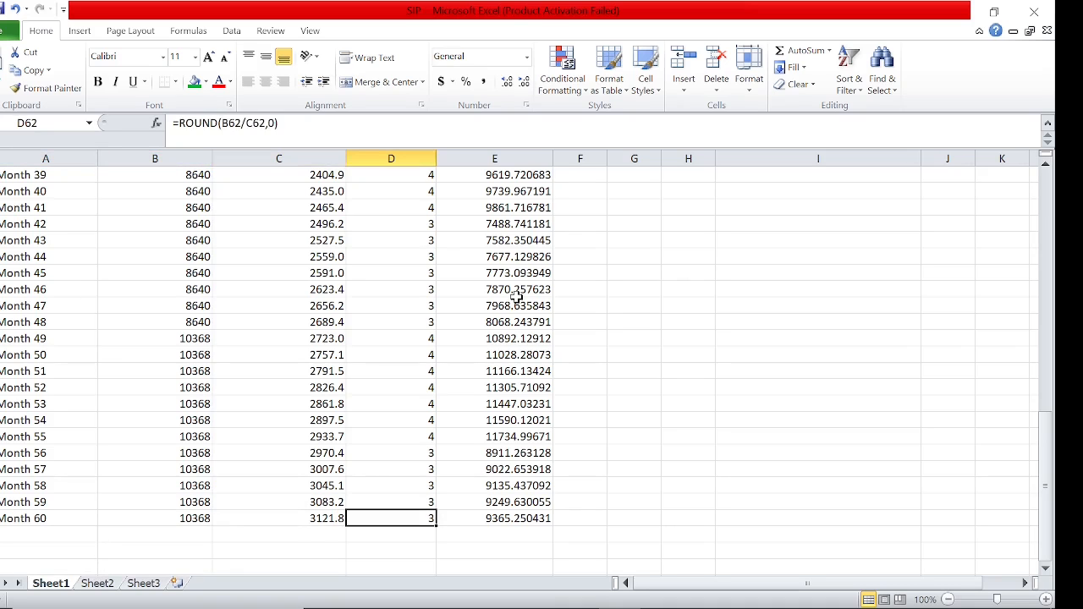
Compare the Month 1 and Month 60 share values, and check the annual and monthly return rates behind the growth
{"action": "key", "text": "Left"}
{"action": "key", "text": "ctrl+Up"}
{"action": "key", "text": "ctrl+Down"}
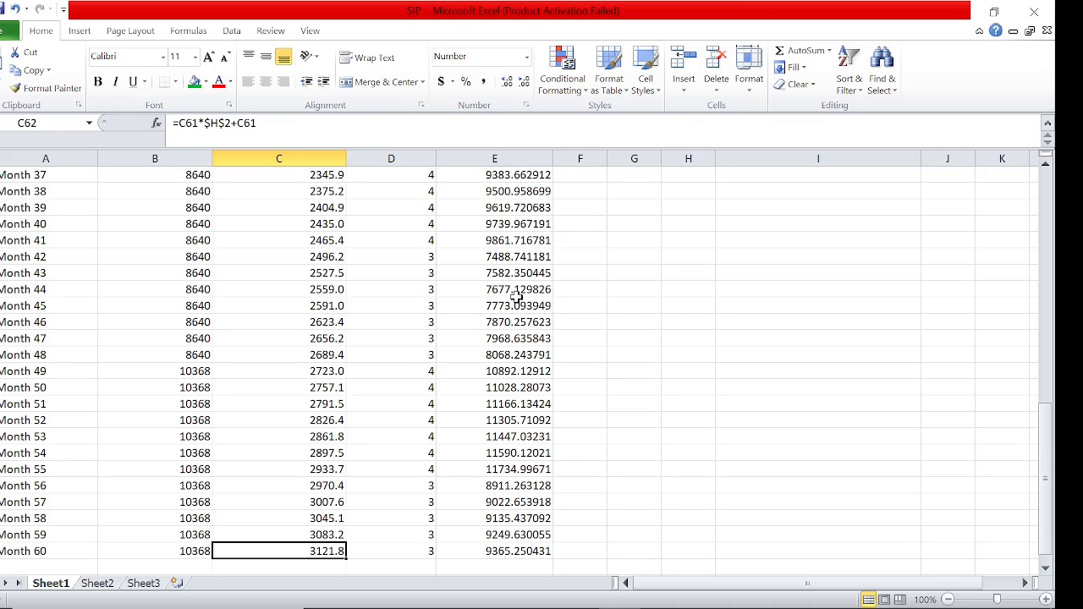
{"action": "key", "text": "ctrl+Up"}
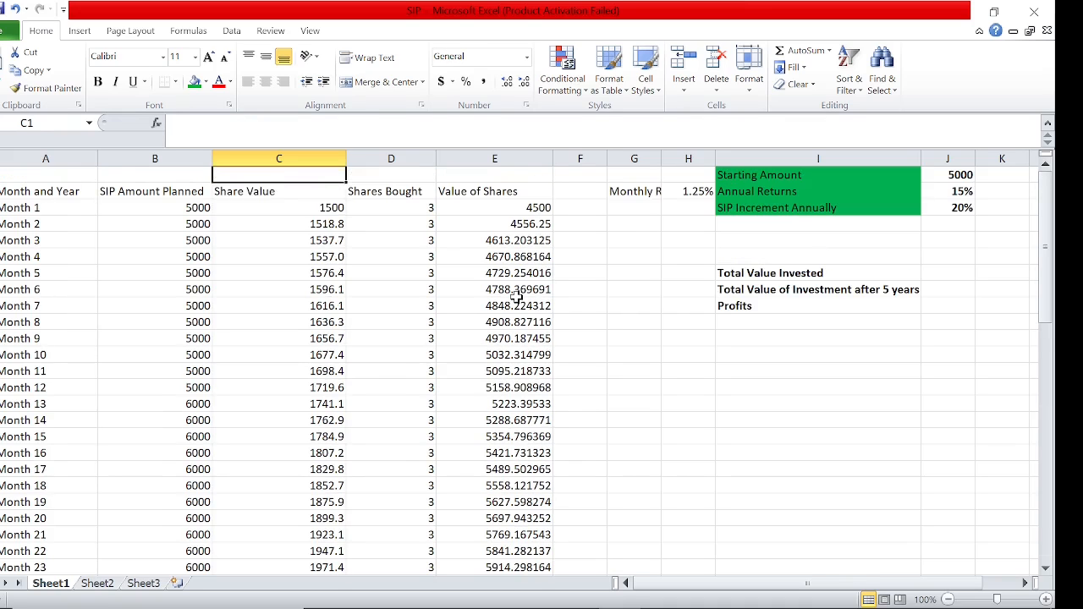
{"action": "key", "text": "Down"}
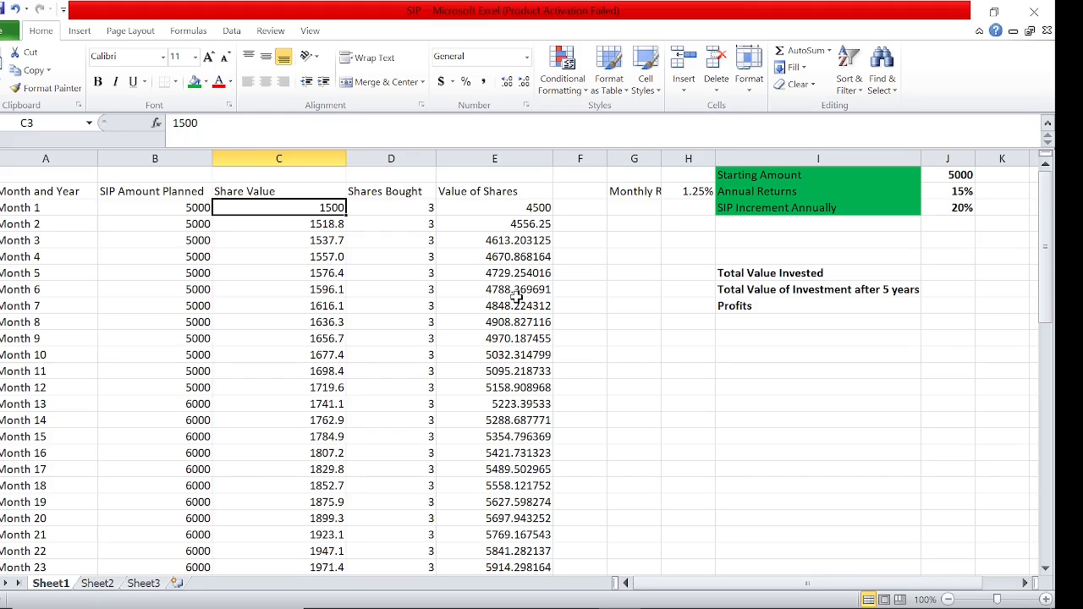
{"action": "left_click", "coordinate": [955, 187]}
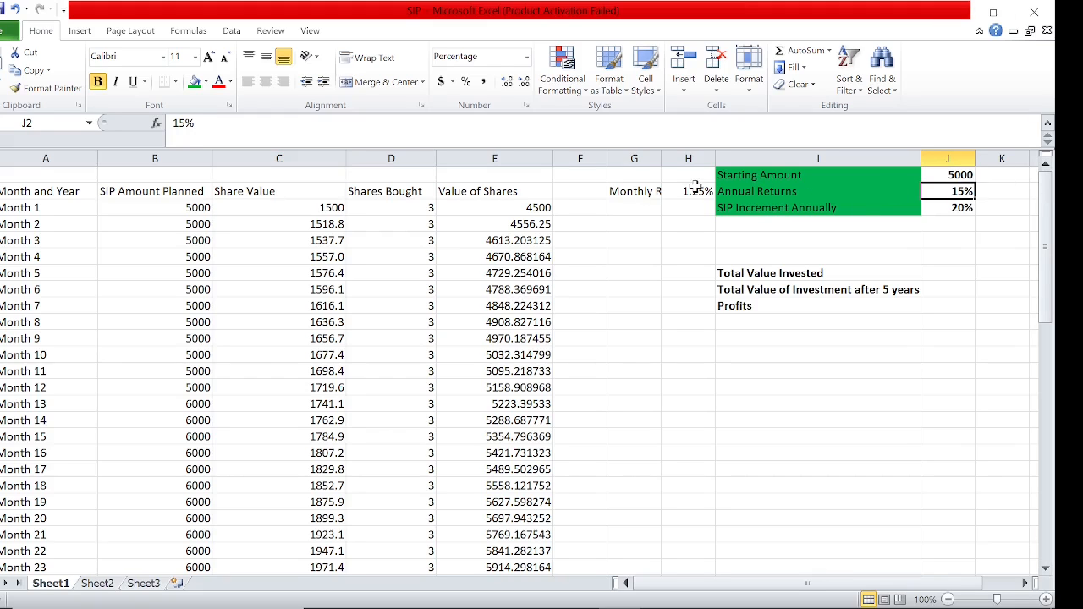
{"action": "left_click", "coordinate": [694, 187]}
{"action": "left_click", "coordinate": [259, 208]}
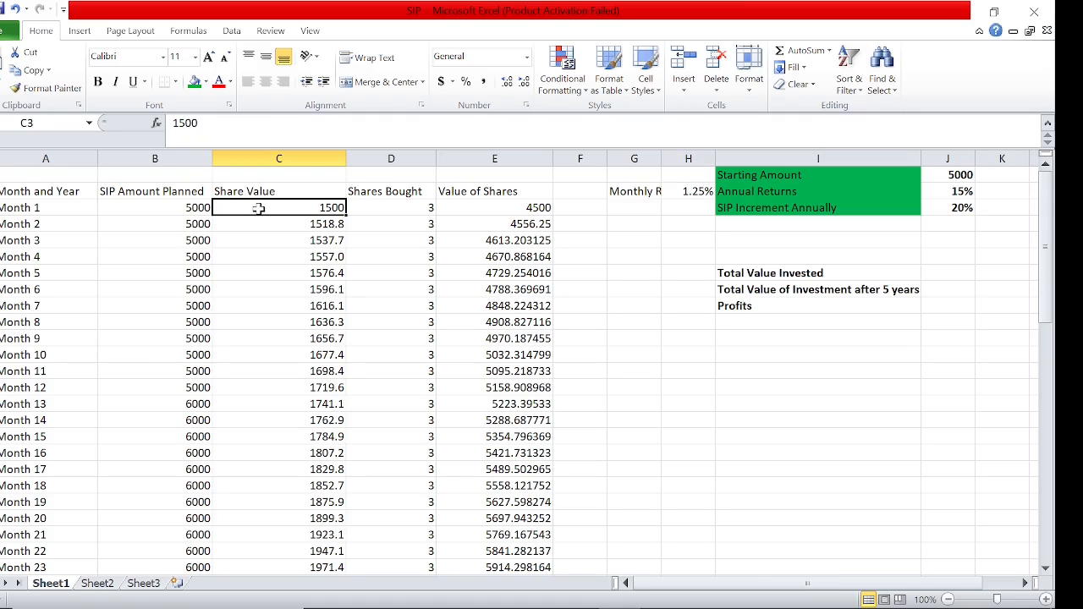
{"action": "key", "text": "ctrl+Down"}
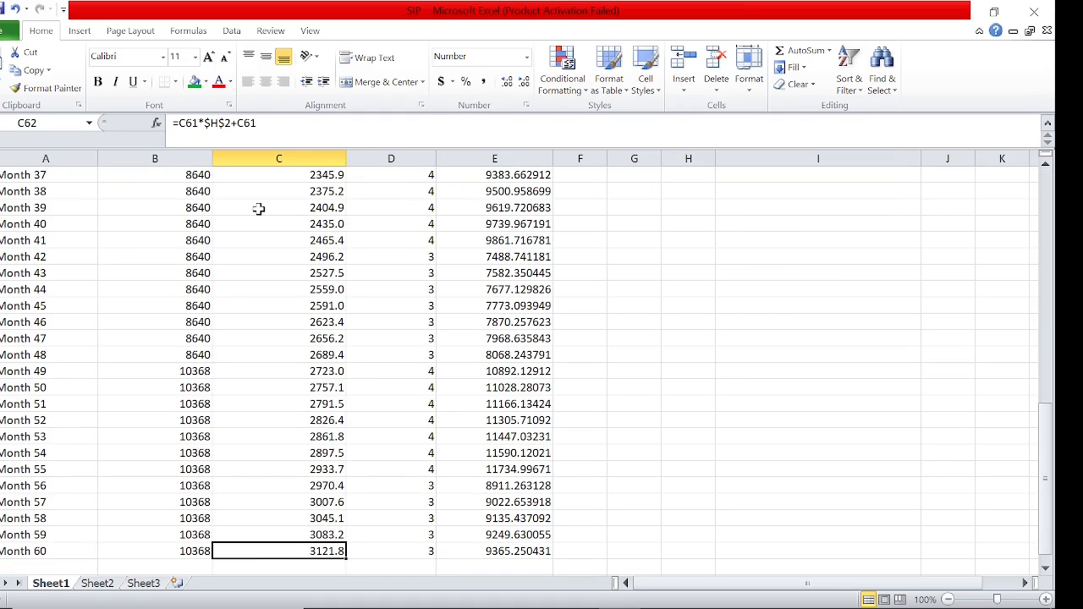
Review the Month 60 share value and value of shares at the end of the table
{"action": "key", "text": "Right"}
{"action": "key", "text": "Right"}
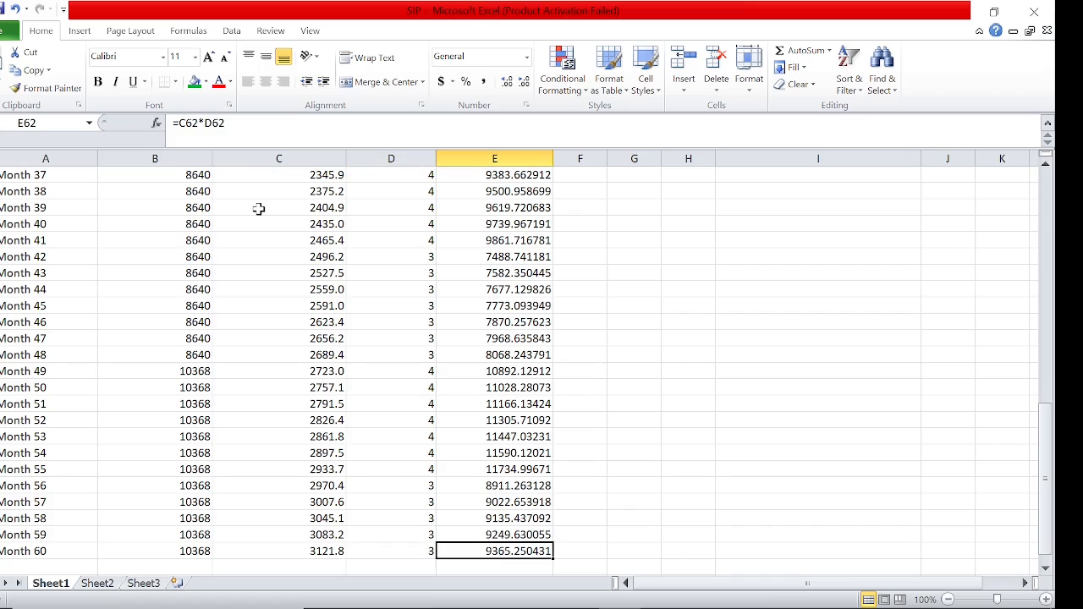
{"action": "key", "text": "ctrl+Up"}
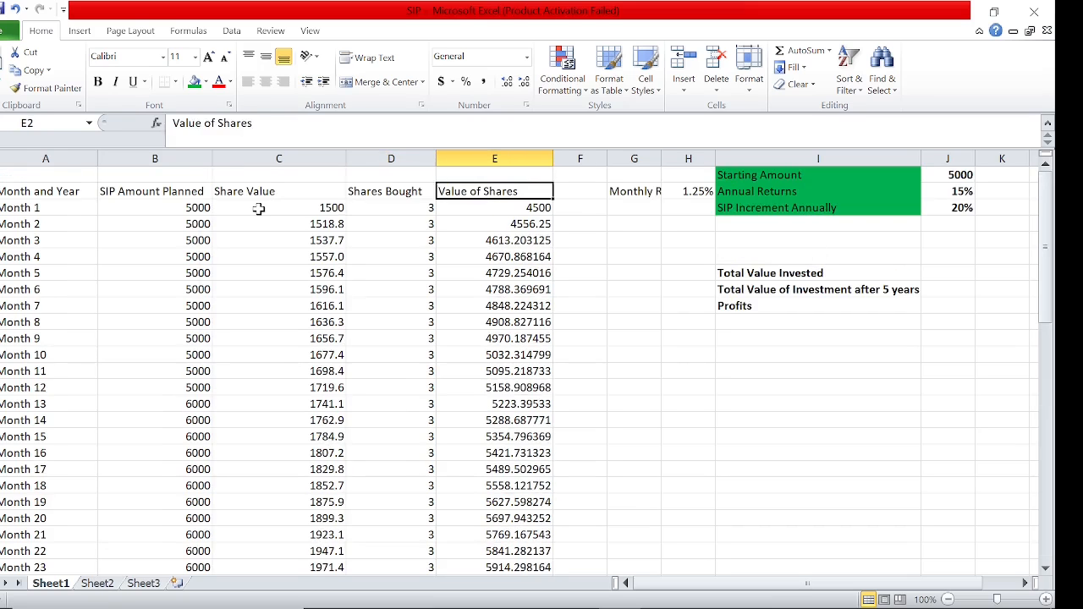
{"action": "key", "text": "ctrl+Down"}
{"action": "key", "text": "Down"}
{"action": "key", "text": "Left"}
{"action": "key", "text": "Up"}
{"action": "key", "text": "Left"}
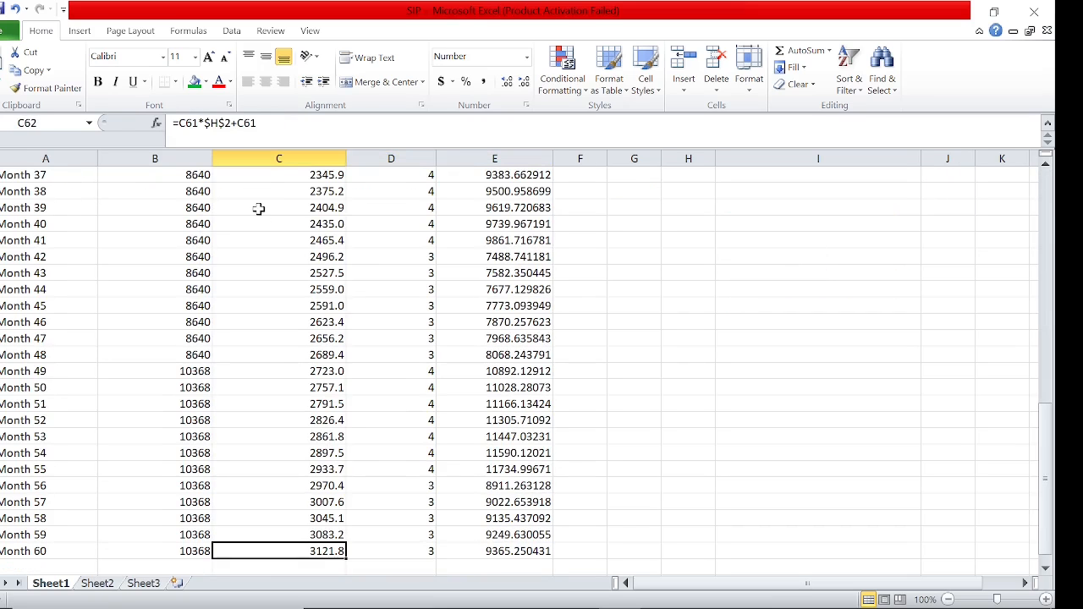
{"action": "key", "text": "Right"}
{"action": "key", "text": "Right"}
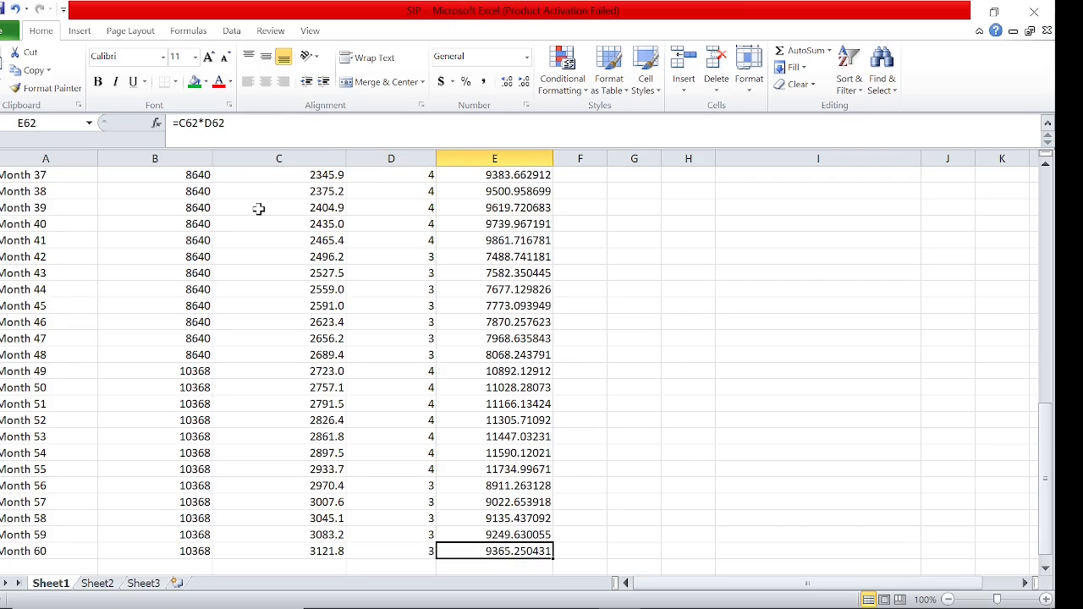
Total the Value of Shares column in J7 beside Total Value Invested, using SUM over E3:E62
{"action": "key", "text": "ctrl+Up"}
{"action": "key", "text": "Right"}
{"action": "key", "text": "Down"}
{"action": "key", "text": "Down"}
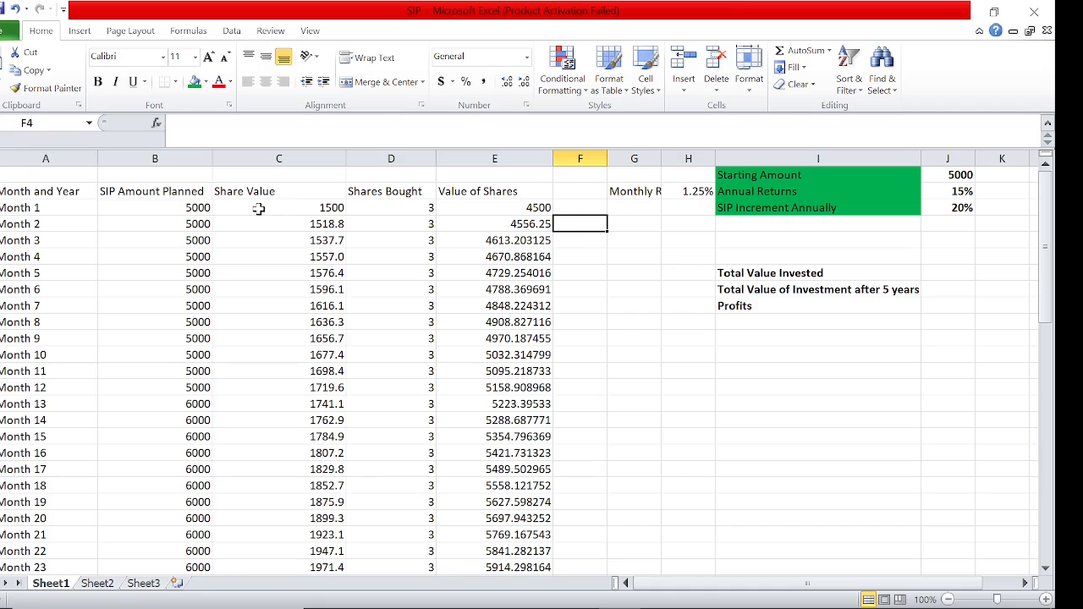
{"action": "key", "text": "Right"}
{"action": "key", "text": "Down"}
{"action": "key", "text": "Right"}
{"action": "key", "text": "Right"}
{"action": "key", "text": "Right"}
{"action": "key", "text": "Down"}
{"action": "key", "text": "Down"}
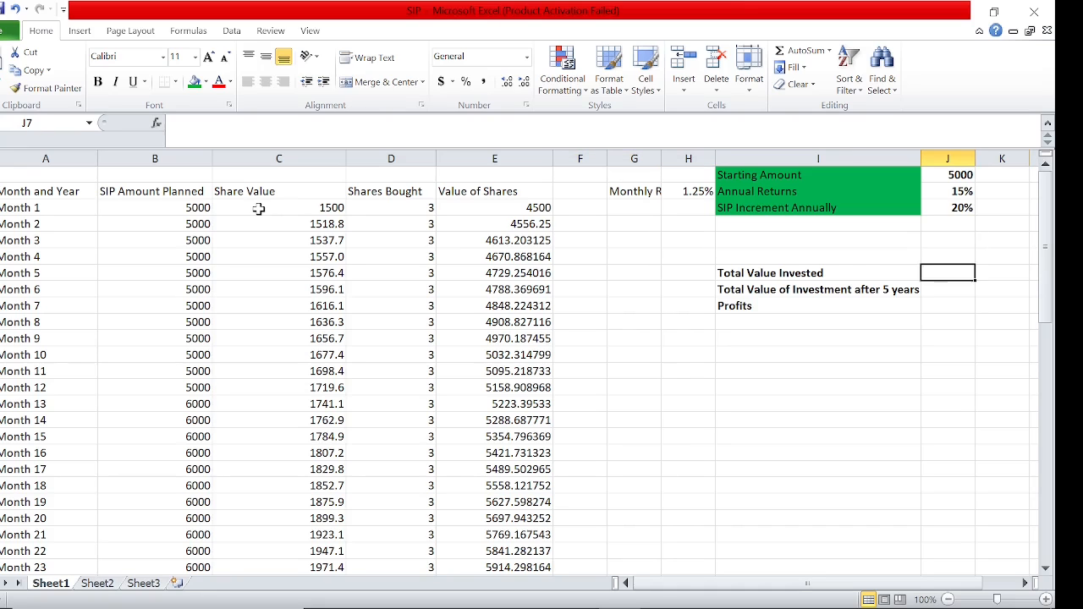
{"action": "type", "text": "=sum("}
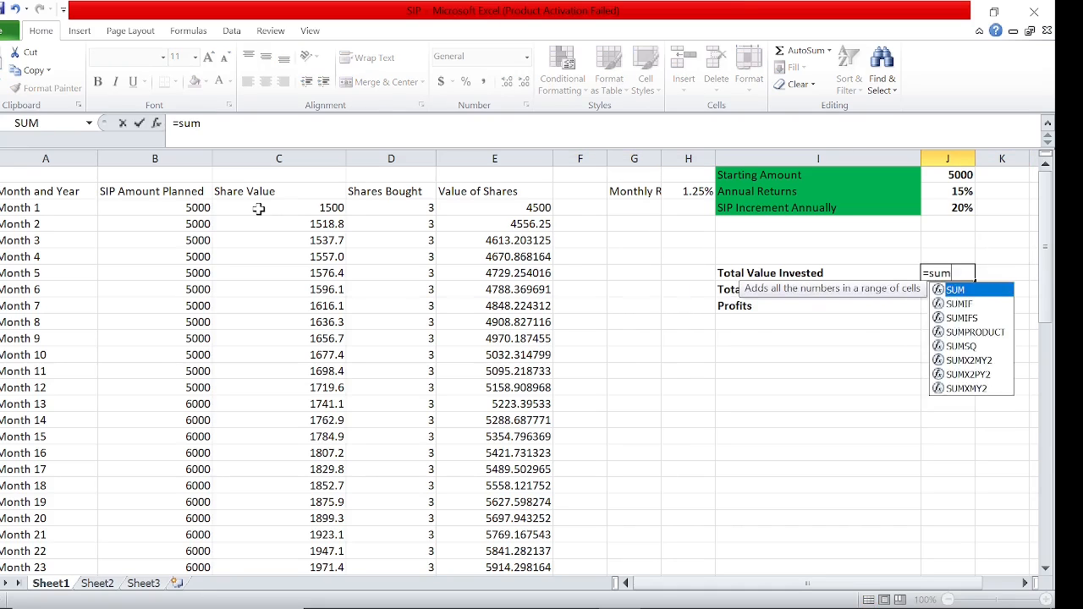
{"action": "left_click", "coordinate": [505, 213]}
{"action": "key", "text": "ctrl+shift+Down"}
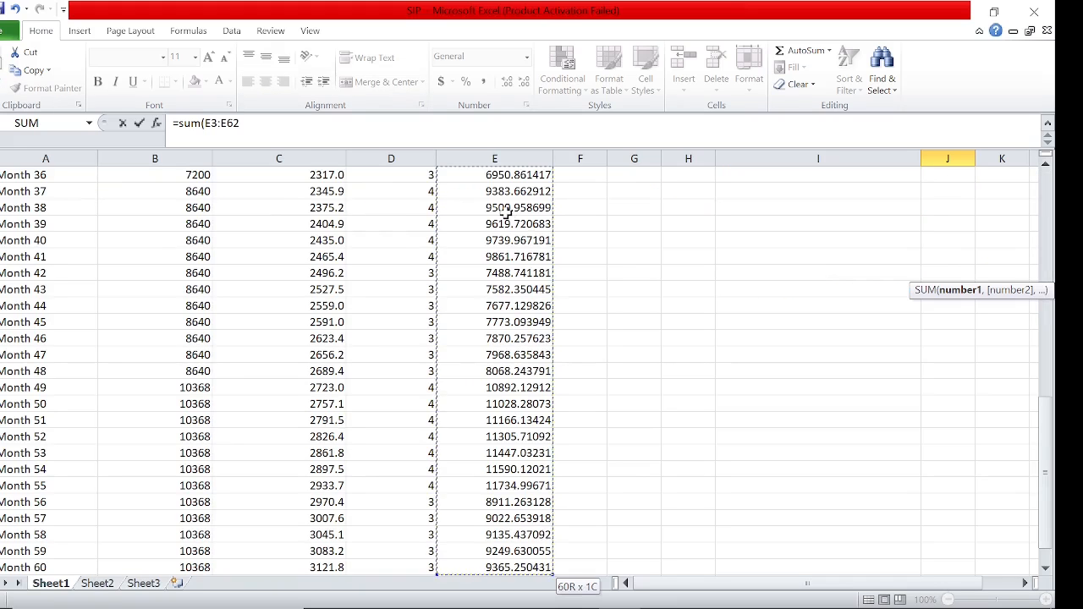
{"action": "key", "text": "ctrl+Return"}
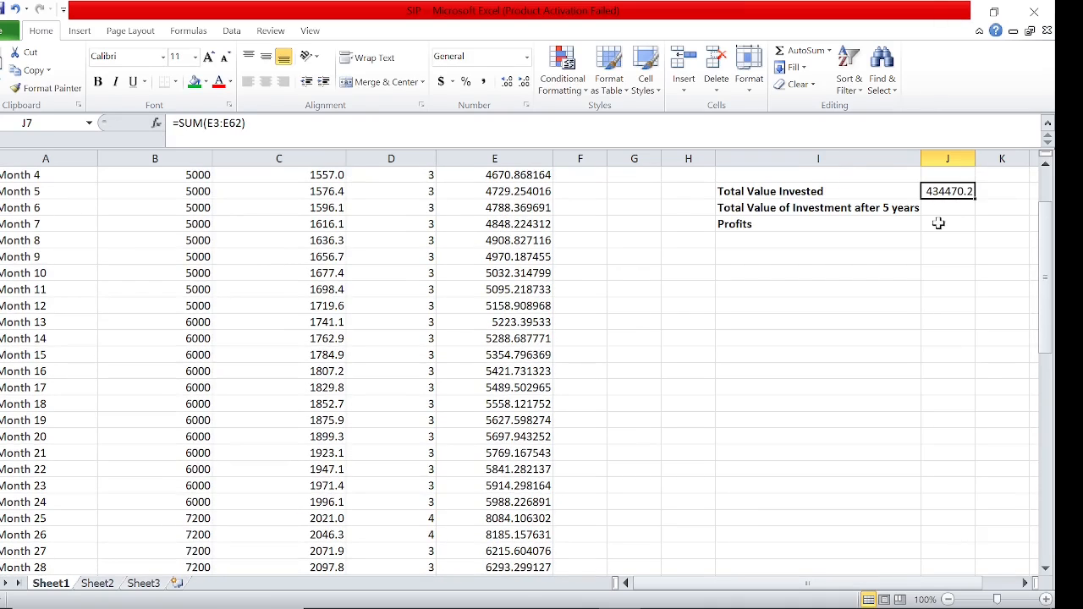
Check the sum of the SIP Amount Planned values in B3:B62 against the Total Value Invested figure
{"action": "key", "text": "Left"}
{"action": "key", "text": "Left"}
{"action": "key", "text": "Left"}
{"action": "key", "text": "Left"}
{"action": "key", "text": "Up"}
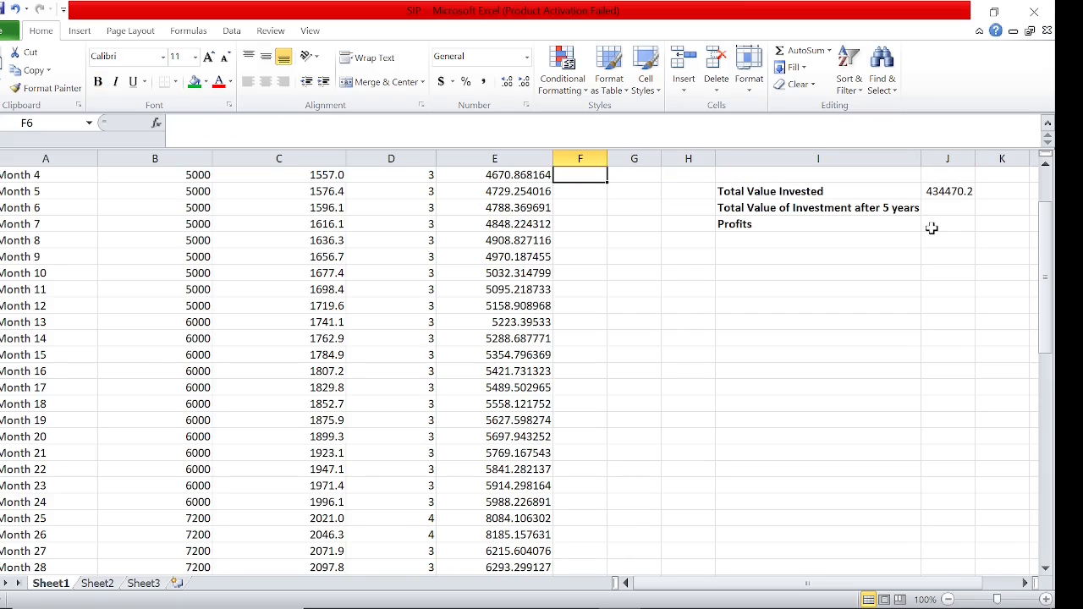
{"action": "key", "text": "Up"}
{"action": "key", "text": "Up"}
{"action": "key", "text": "Left"}
{"action": "key", "text": "Left"}
{"action": "key", "text": "Left"}
{"action": "key", "text": "Left"}
{"action": "key", "text": "Left"}
{"action": "key", "text": "Up"}
{"action": "key", "text": "Up"}
{"action": "key", "text": "Right"}
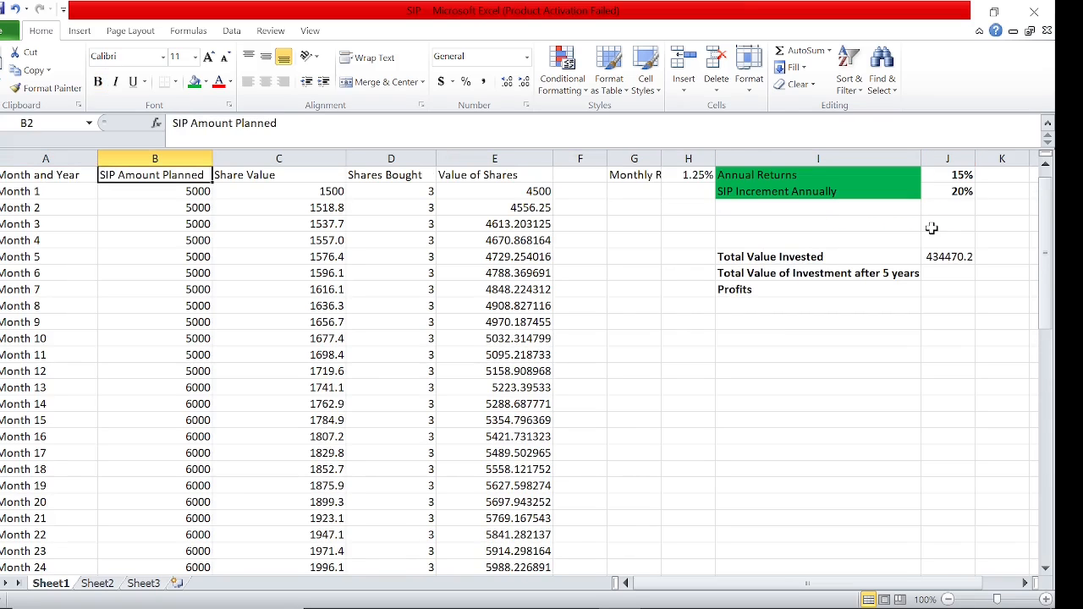
{"action": "key", "text": "Down"}
{"action": "key", "text": "ctrl+shift+Down"}
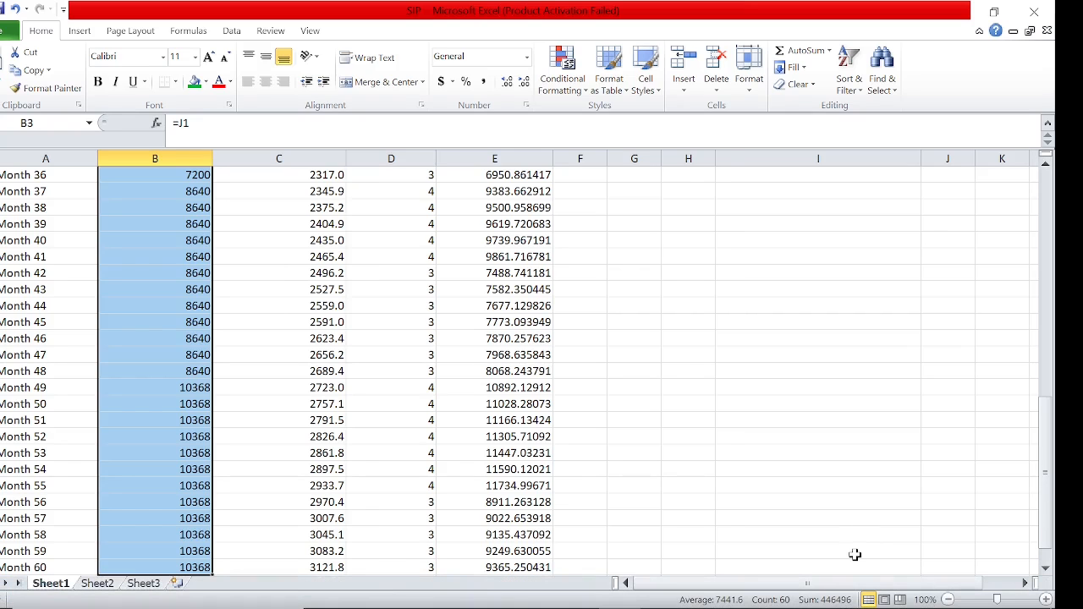
{"action": "key", "text": "ctrl+shift+Up"}
{"action": "key", "text": "Right"}
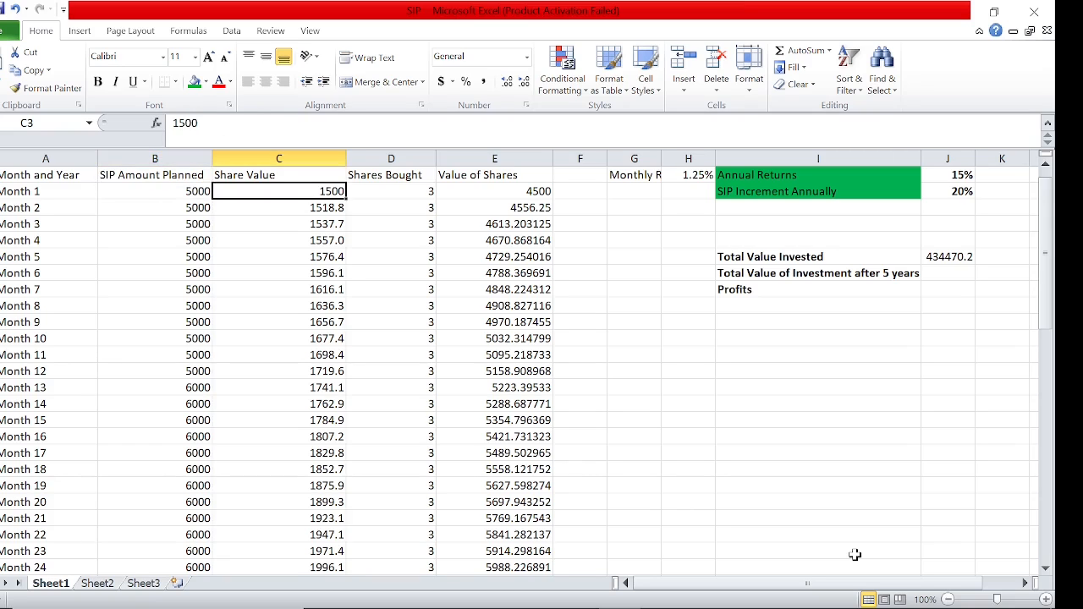
{"action": "key", "text": "Right"}
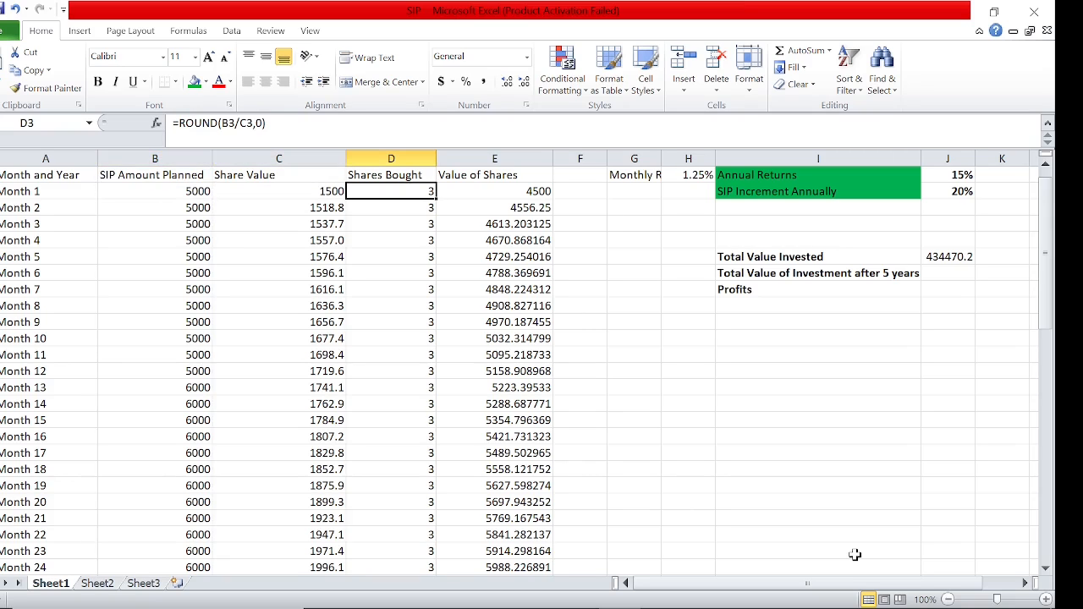
{"action": "left_click", "coordinate": [952, 256]}
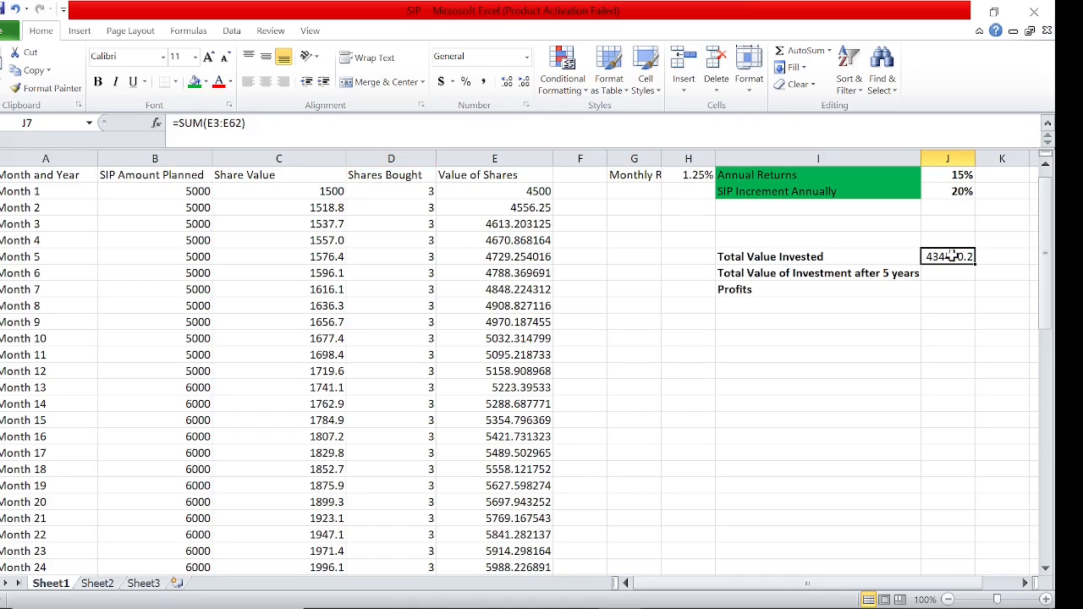
Total the Shares Bought column in D63 beneath Month 60, using =SUM(D3:D62)
{"action": "left_click", "coordinate": [880, 278]}
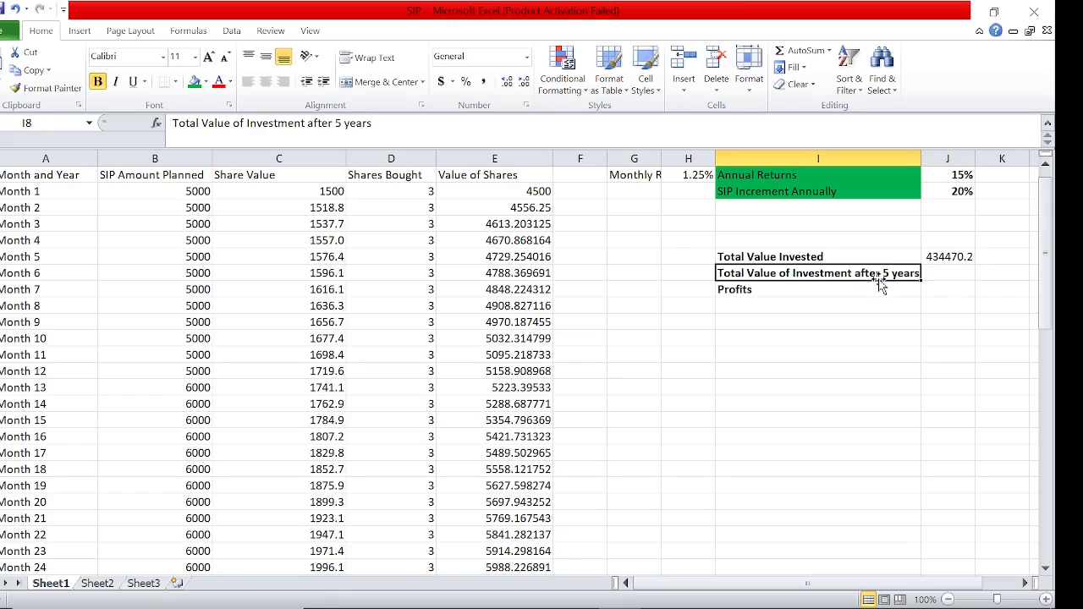
{"action": "left_click", "coordinate": [942, 278]}
{"action": "left_click", "coordinate": [499, 305]}
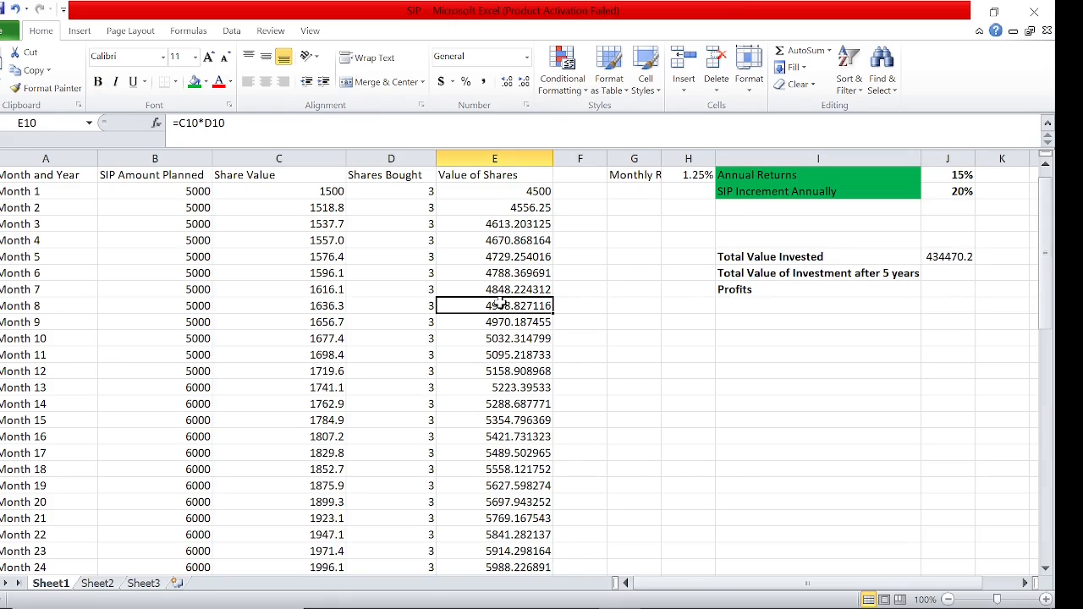
{"action": "key", "text": "ctrl+Down"}
{"action": "key", "text": "Down"}
{"action": "key", "text": "Down"}
{"action": "key", "text": "Left"}
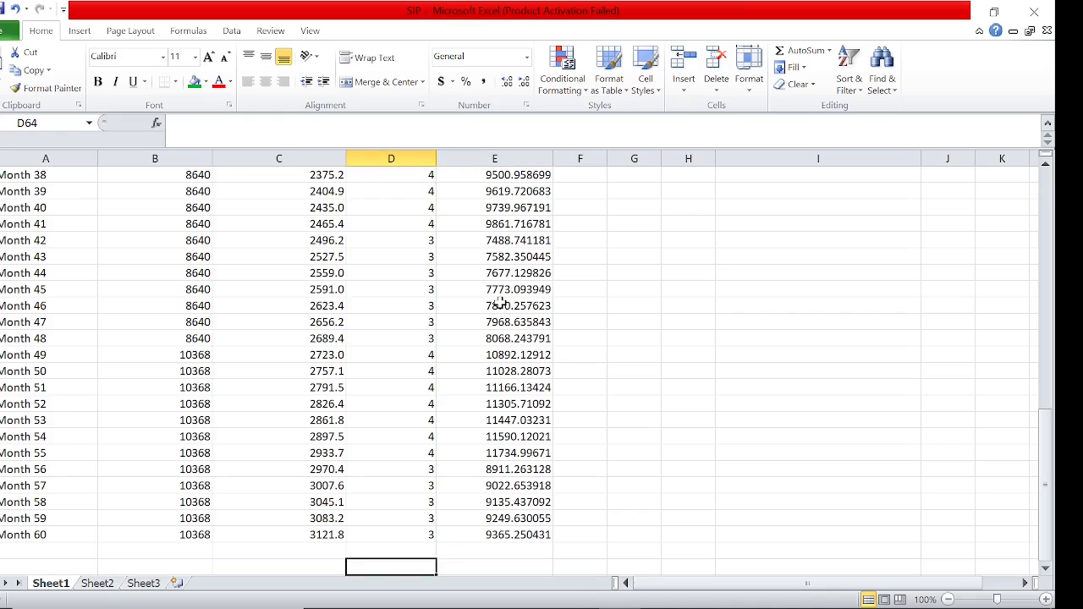
{"action": "key", "text": "Up"}
{"action": "type", "text": "="}
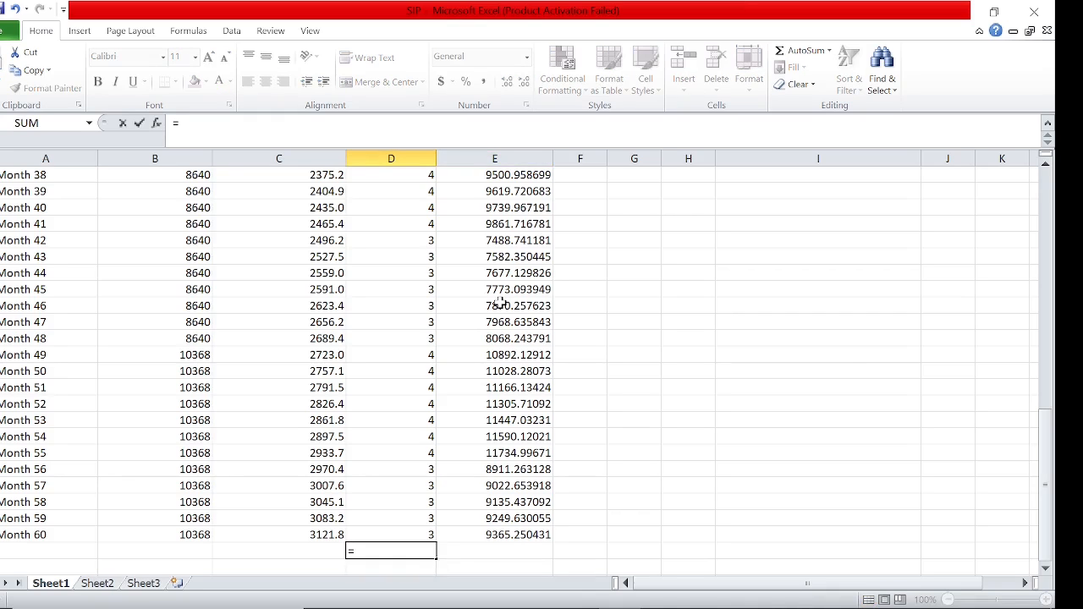
{"action": "type", "text": "sum("}
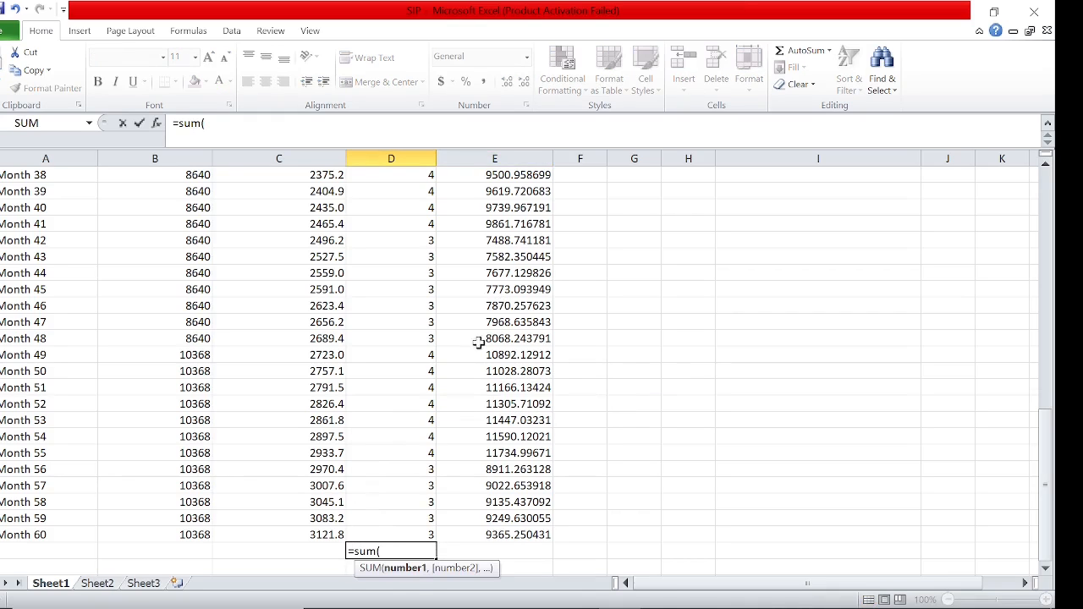
{"action": "left_click", "coordinate": [402, 340]}
{"action": "key", "text": "ctrl+Up"}
{"action": "key", "text": "ctrl+Up"}
{"action": "key", "text": "Down"}
{"action": "key", "text": "Down"}
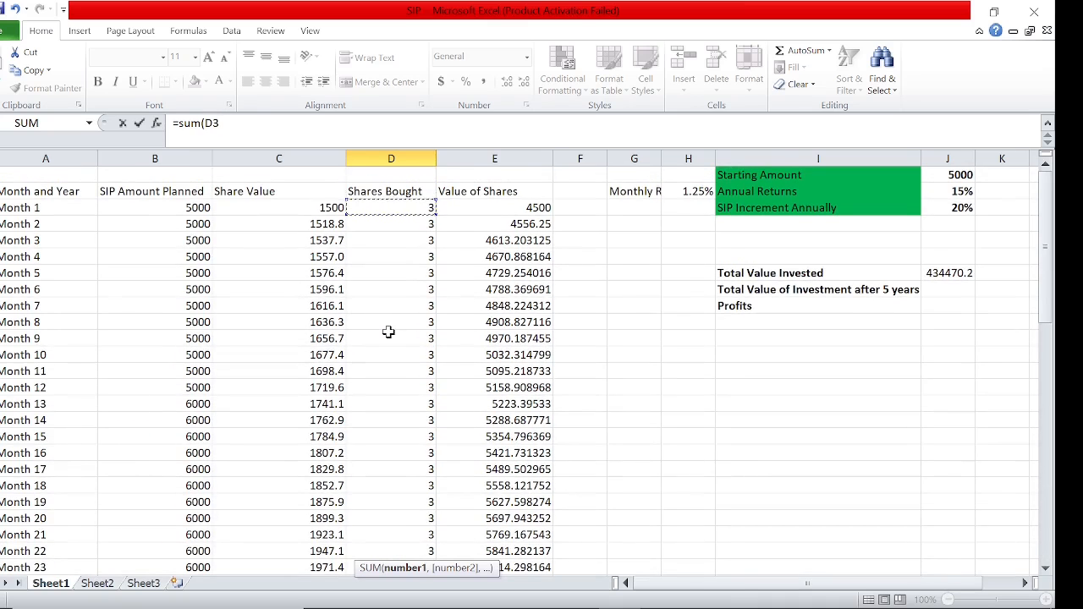
{"action": "key", "text": "ctrl+shift+Down"}
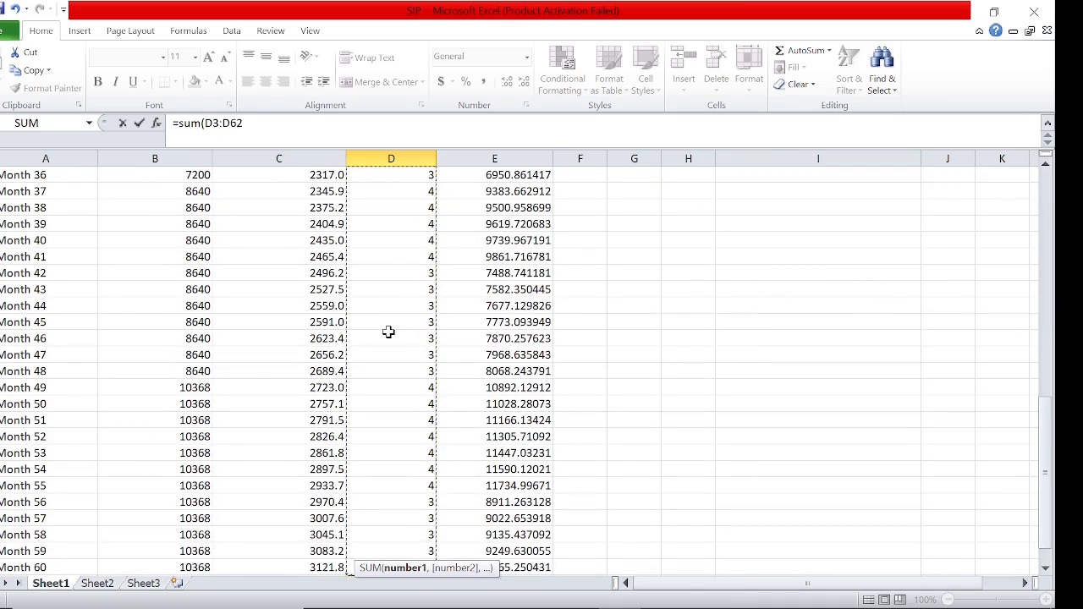
{"action": "type", "text": ")"}
{"action": "key", "text": "Return"}
{"action": "key", "text": "Up"}
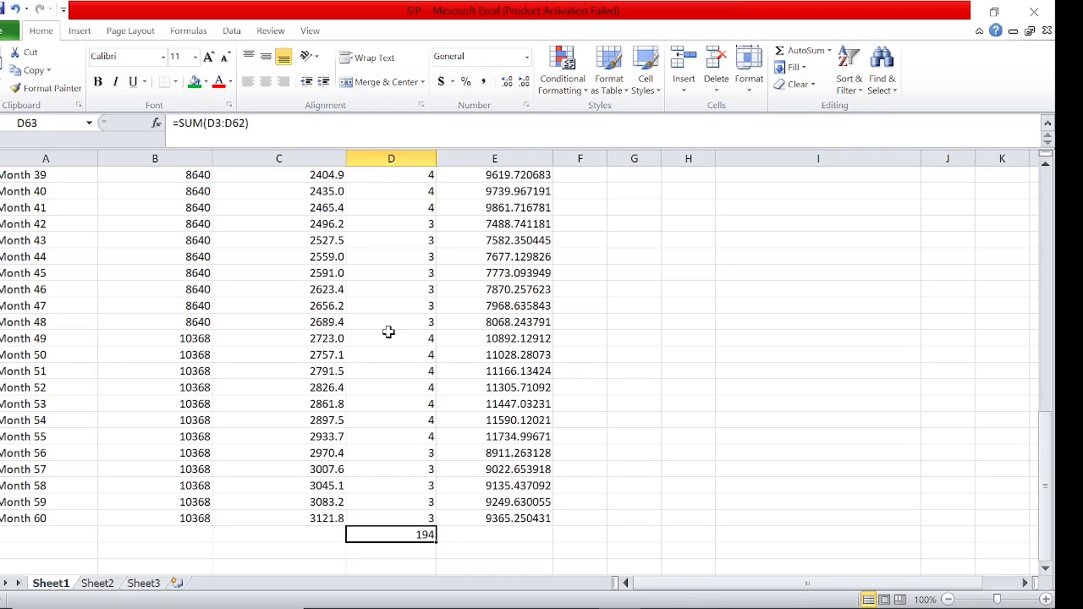
Calculate the final investment value in C64 by multiplying the Month 60 share value by total shares, using =C62*D63
{"action": "key", "text": "Left"}
{"action": "key", "text": "Up"}
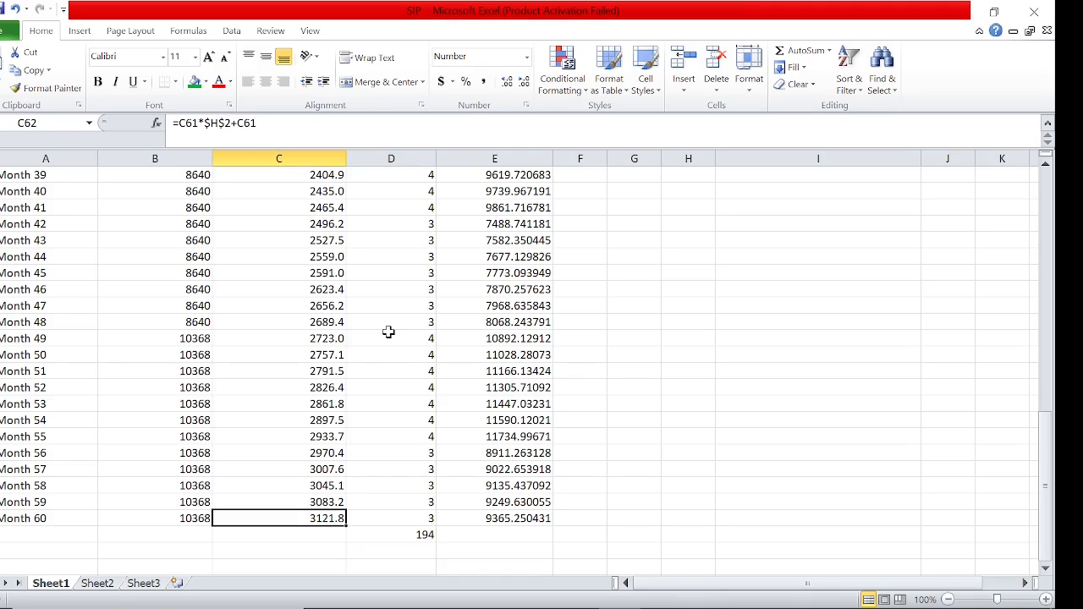
{"action": "key", "text": "Right"}
{"action": "key", "text": "Left"}
{"action": "key", "text": "Down"}
{"action": "key", "text": "Down"}
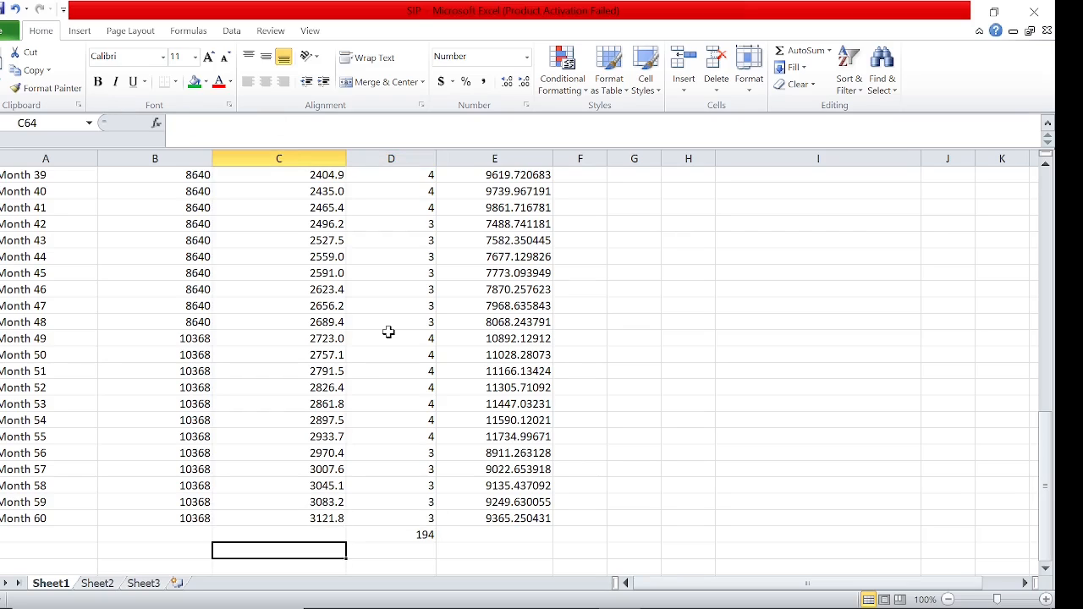
{"action": "type", "text": "="}
{"action": "key", "text": "Up"}
{"action": "key", "text": "Up"}
{"action": "type", "text": "*"}
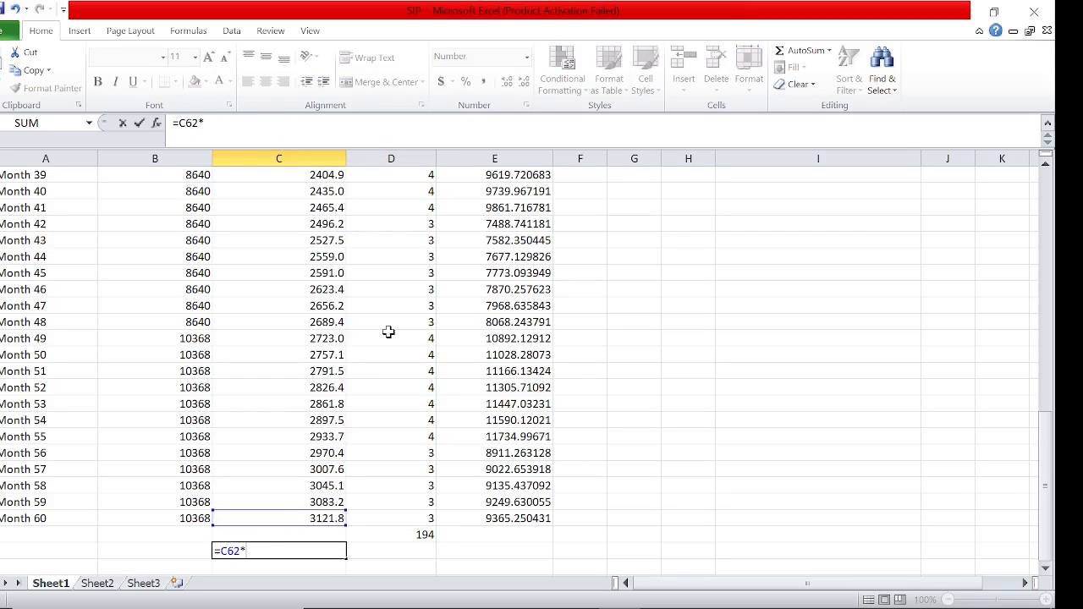
{"action": "key", "text": "Right"}
{"action": "key", "text": "Up"}
{"action": "key", "text": "Return"}
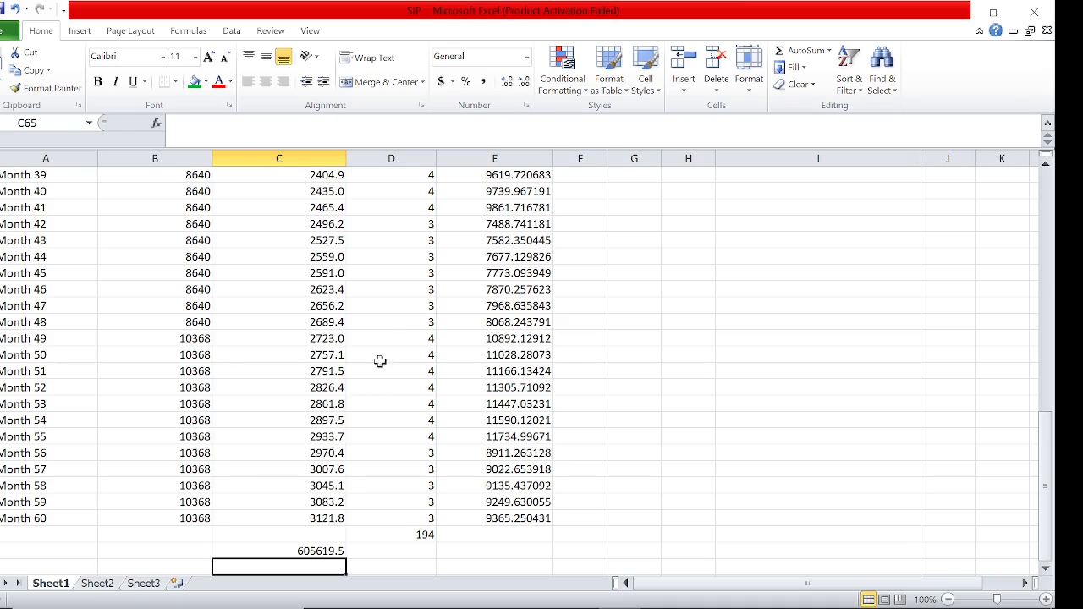
{"action": "left_click", "coordinate": [320, 552]}
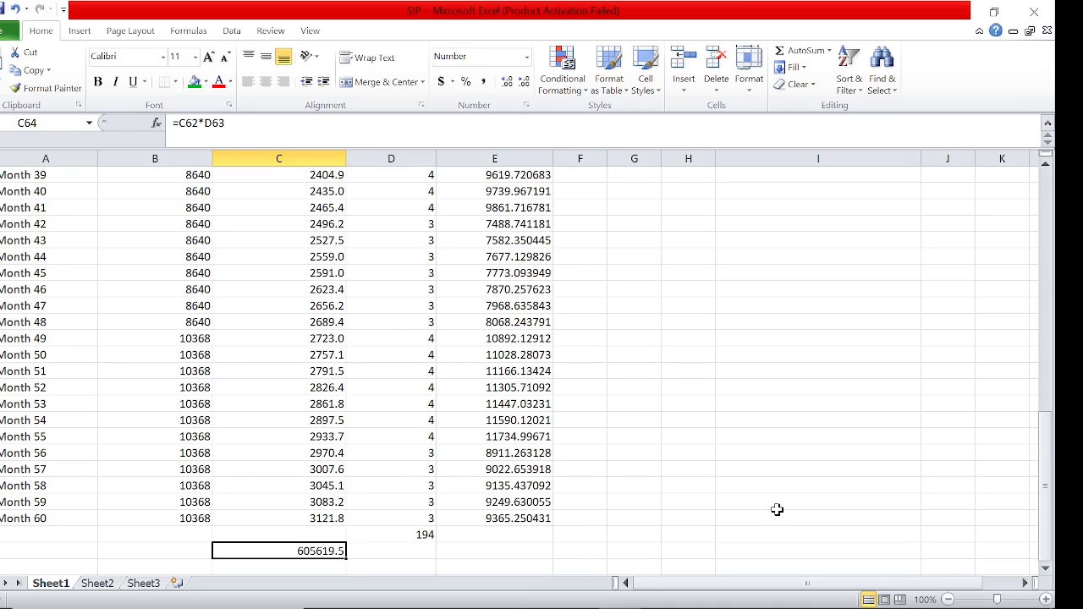
Fill J8 beside Total Value of Investment after 5 years with the final investment value, using =C64
{"action": "key", "text": "Up"}
{"action": "key", "text": "Up"}
{"action": "key", "text": "Up"}
{"action": "key", "text": "ctrl+Up"}
{"action": "key", "text": "Right"}
{"action": "key", "text": "Right"}
{"action": "key", "text": "Right"}
{"action": "key", "text": "Right"}
{"action": "key", "text": "Right"}
{"action": "key", "text": "Right"}
{"action": "key", "text": "Right"}
{"action": "key", "text": "Down"}
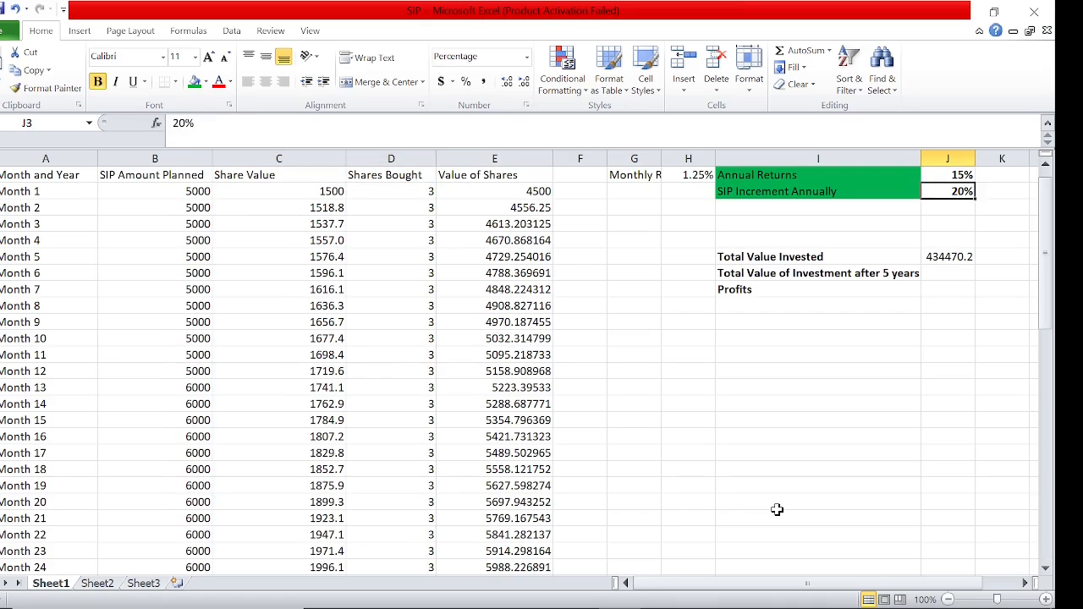
{"action": "key", "text": "Down"}
{"action": "key", "text": "Down"}
{"action": "key", "text": "Down"}
{"action": "key", "text": "Down"}
{"action": "key", "text": "Down"}
{"action": "type", "text": "=c"}
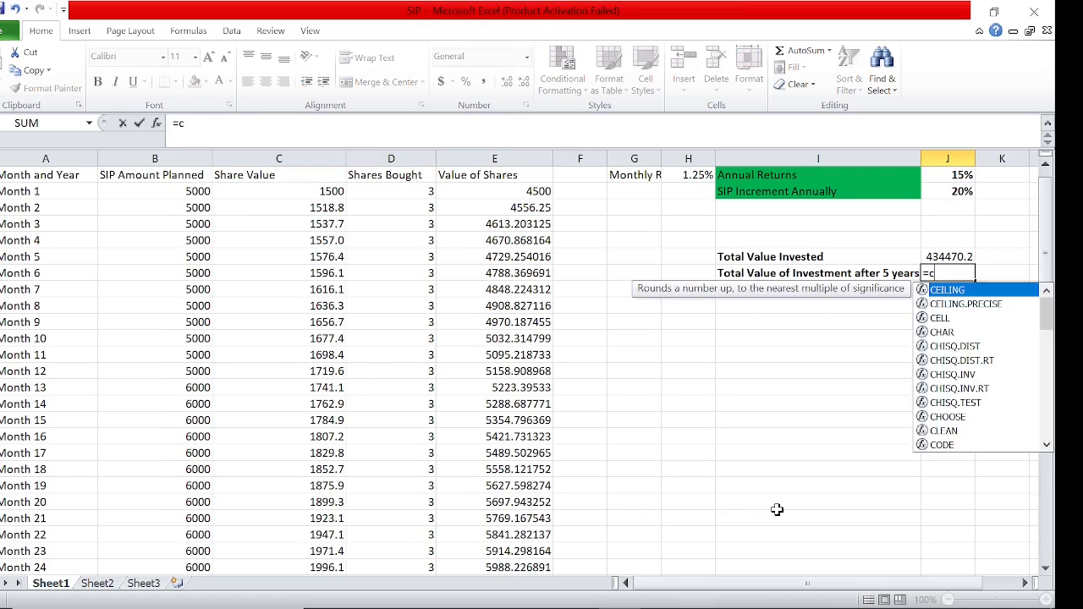
{"action": "type", "text": "64"}
{"action": "key", "text": "Return"}
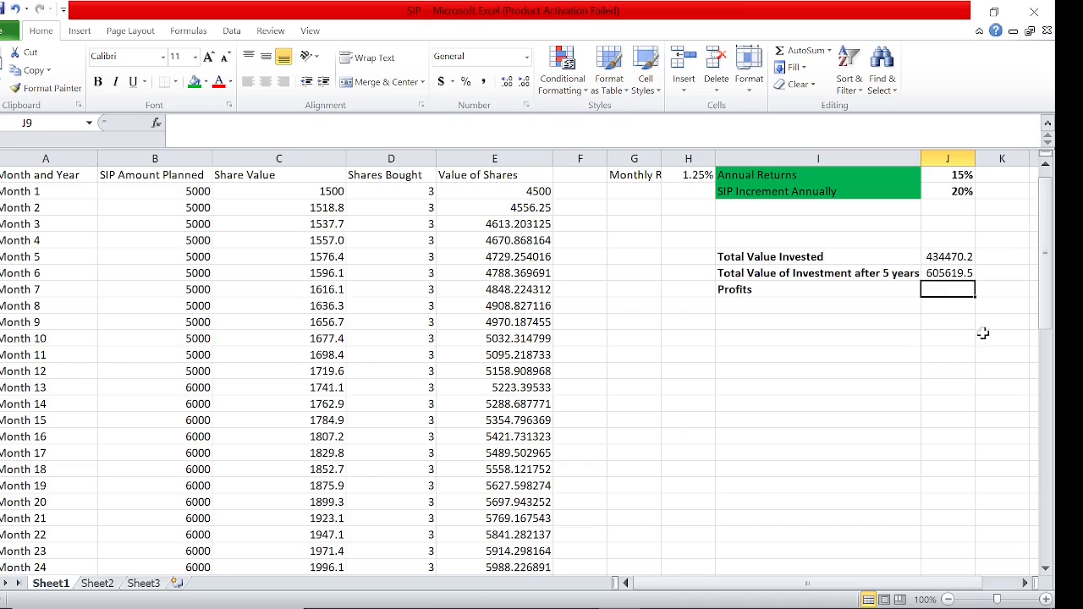
Calculate Profits in J9 by subtracting Total Value Invested from the 5-year investment value, using =J8-J7
{"action": "left_click", "coordinate": [949, 256]}
{"action": "left_click", "coordinate": [954, 289]}
{"action": "type", "text": "=J8-"}
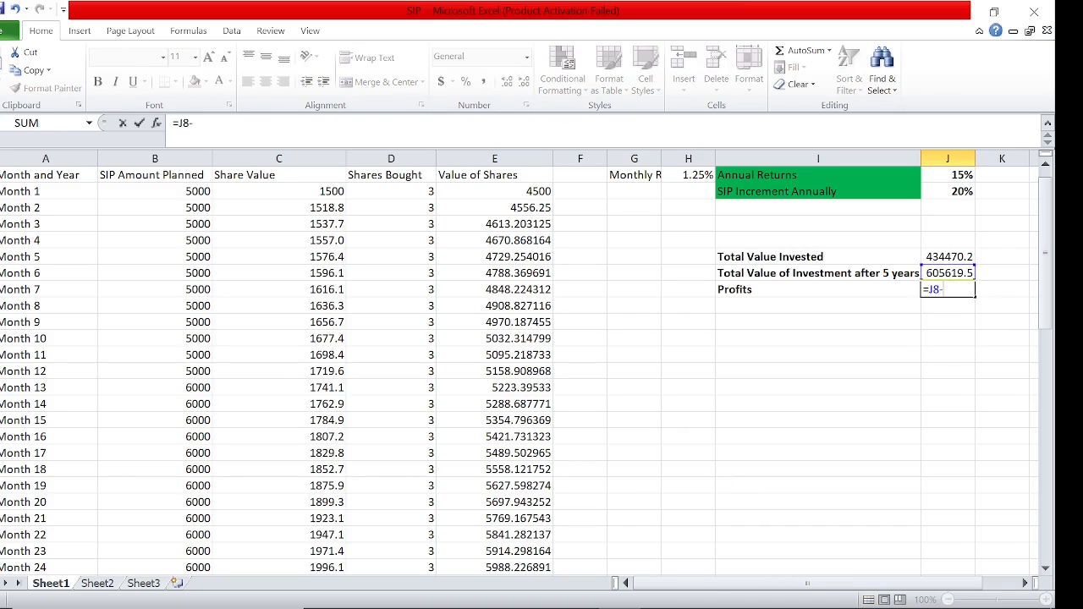
{"action": "left_click", "coordinate": [950, 256]}
{"action": "key", "text": "ctrl+Return"}
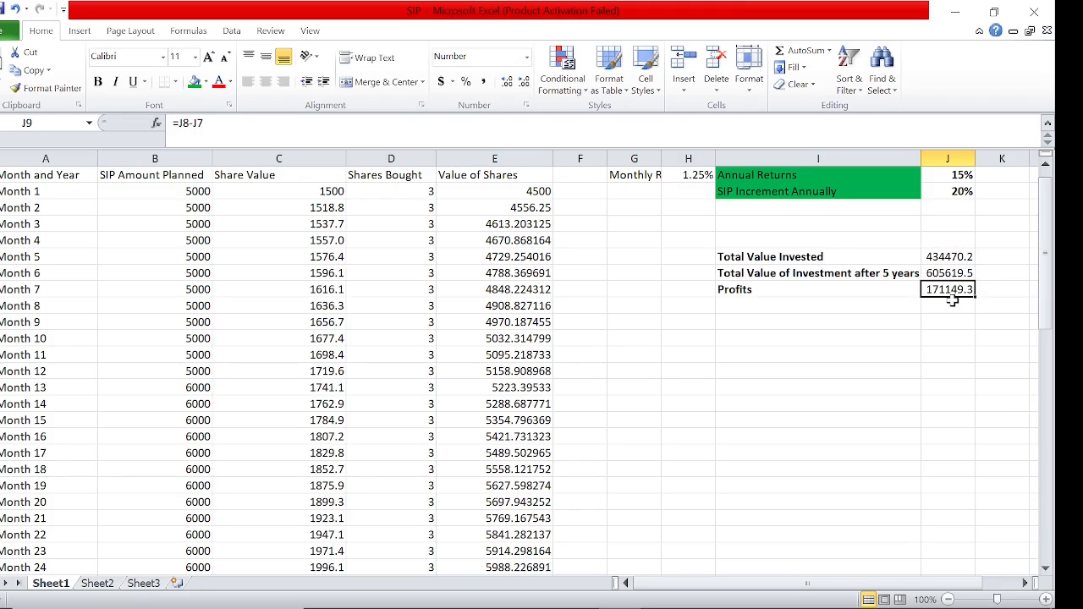
Review the Total Value Invested, Total Value of Investment after 5 years and Profits figures in J7:J9
{"action": "key", "text": "Up"}
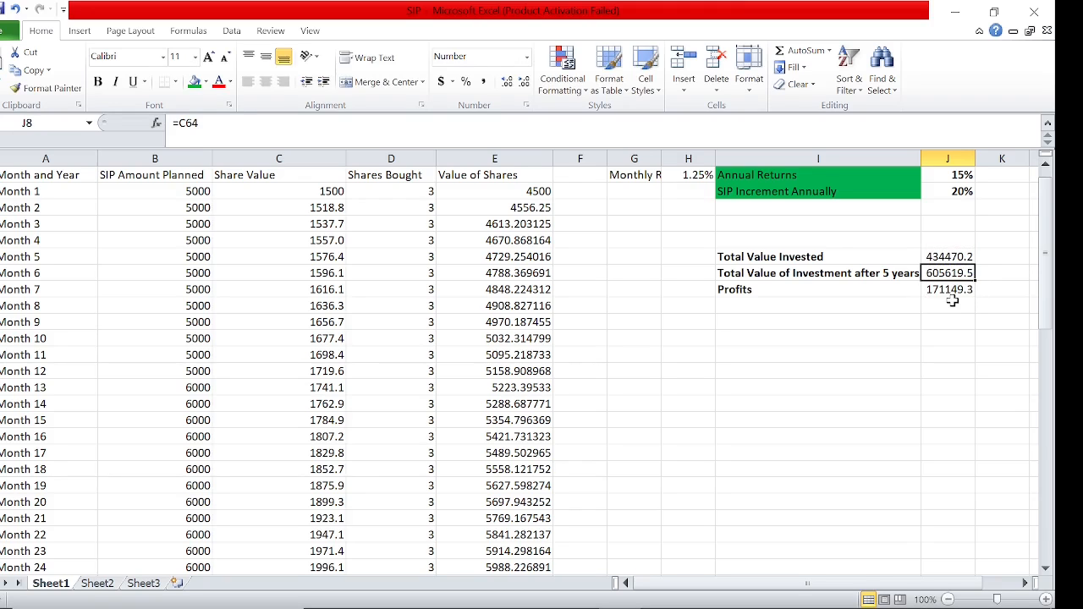
{"action": "key", "text": "Up"}
{"action": "key", "text": "Down"}
{"action": "key", "text": "Down"}
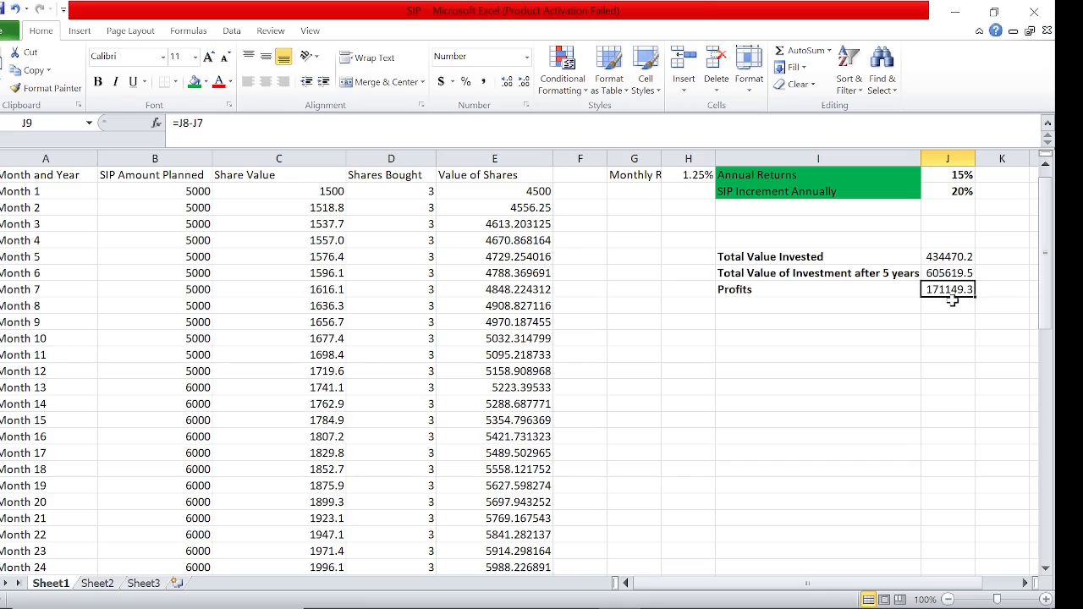
{"action": "key", "text": "Up"}
{"action": "key", "text": "Up"}
{"action": "key", "text": "Up"}
{"action": "key", "text": "Up"}
{"action": "key", "text": "Up"}
{"action": "key", "text": "Up"}
{"action": "key", "text": "Up"}
{"action": "key", "text": "Up"}
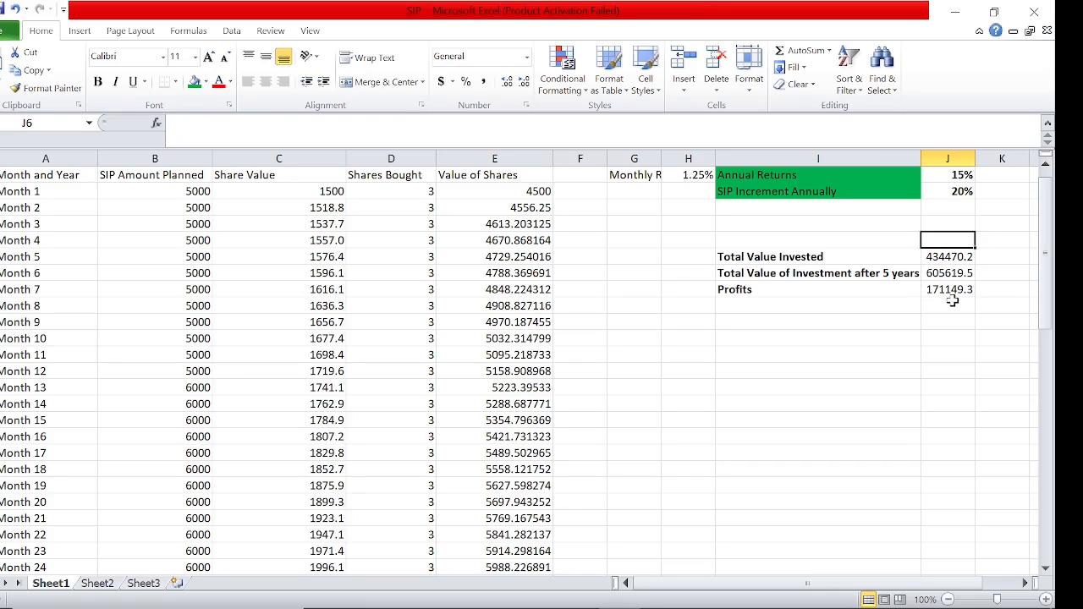
Examine how the Share Value formula in C4 relates to the Monthly Returns rate and the Annual Returns input
{"action": "key", "text": "Left"}
{"action": "key", "text": "Left"}
{"action": "key", "text": "Down"}
{"action": "key", "text": "Left"}
{"action": "key", "text": "Left"}
{"action": "key", "text": "Left"}
{"action": "key", "text": "Left"}
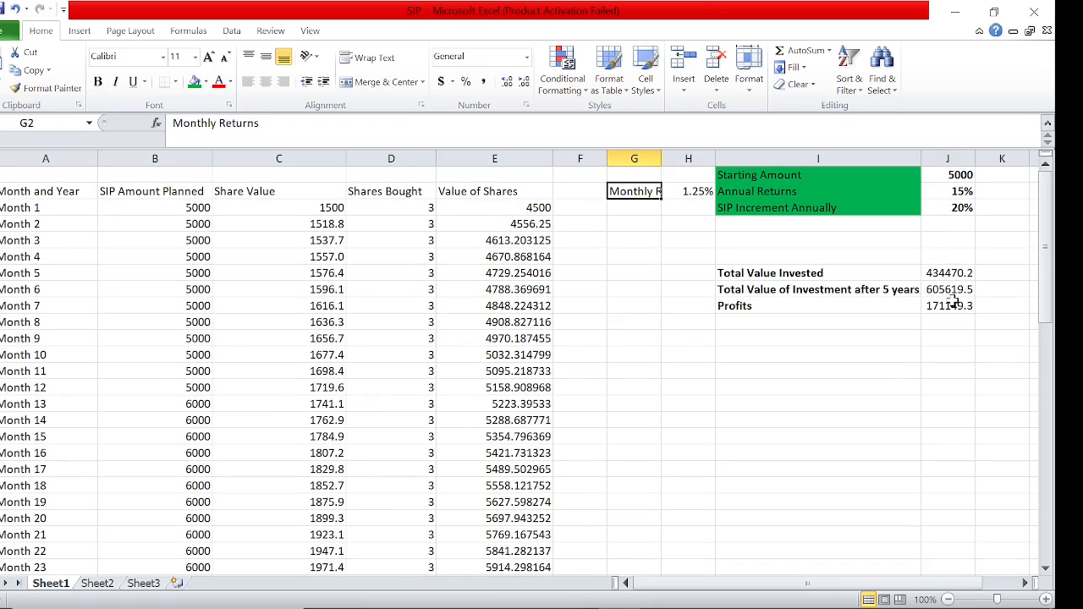
{"action": "key", "text": "Down"}
{"action": "key", "text": "Down"}
{"action": "key", "text": "Left"}
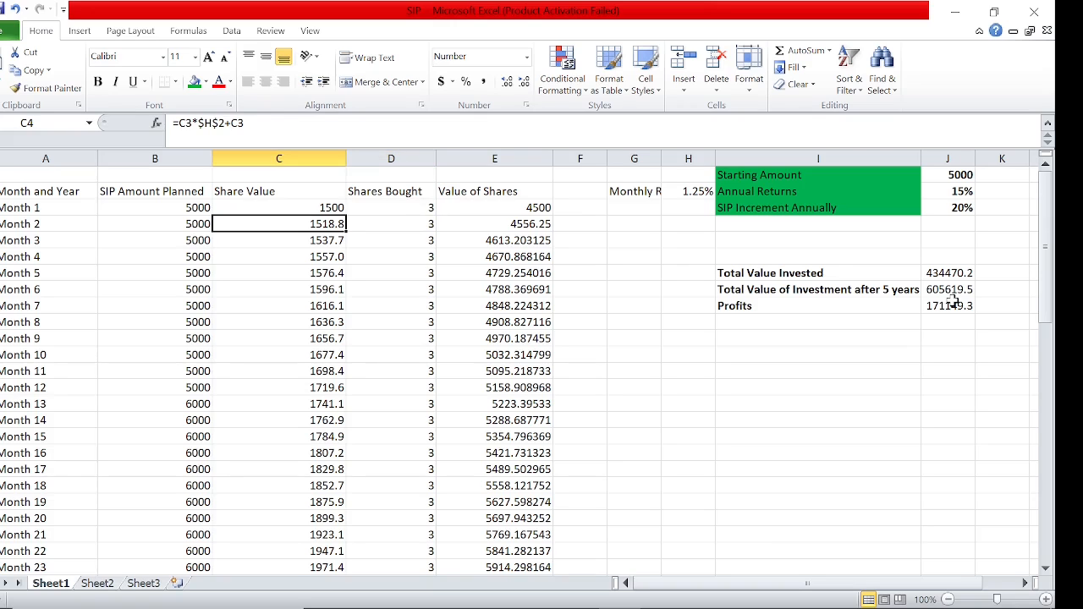
{"action": "key", "text": "Right"}
{"action": "key", "text": "Right"}
{"action": "key", "text": "Right"}
{"action": "key", "text": "Right"}
{"action": "key", "text": "Right"}
{"action": "key", "text": "Right"}
{"action": "key", "text": "Up"}
{"action": "key", "text": "Up"}
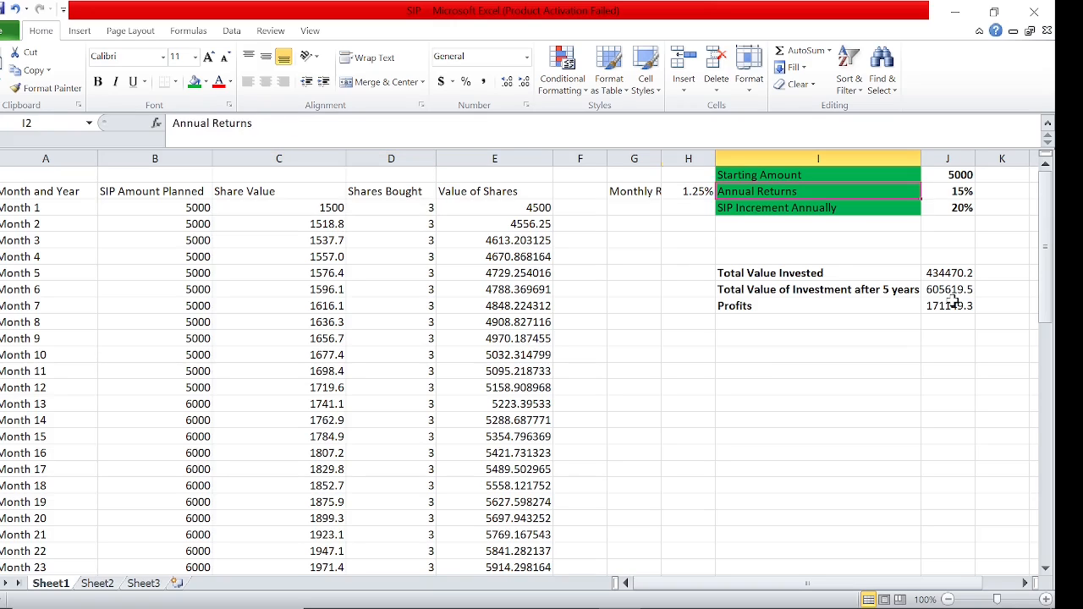
{"action": "key", "text": "Left"}
{"action": "key", "text": "Left"}
{"action": "key", "text": "Right"}
{"action": "key", "text": "Right"}
{"action": "key", "text": "Right"}
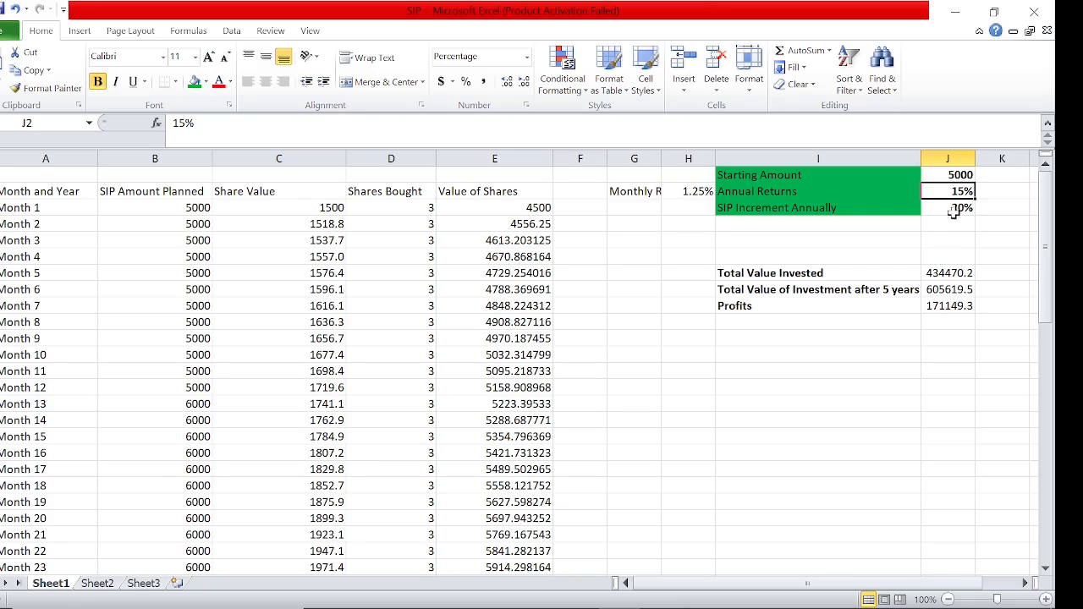
Set the Starting Amount in J1 to 7000
{"action": "left_click", "coordinate": [954, 175]}
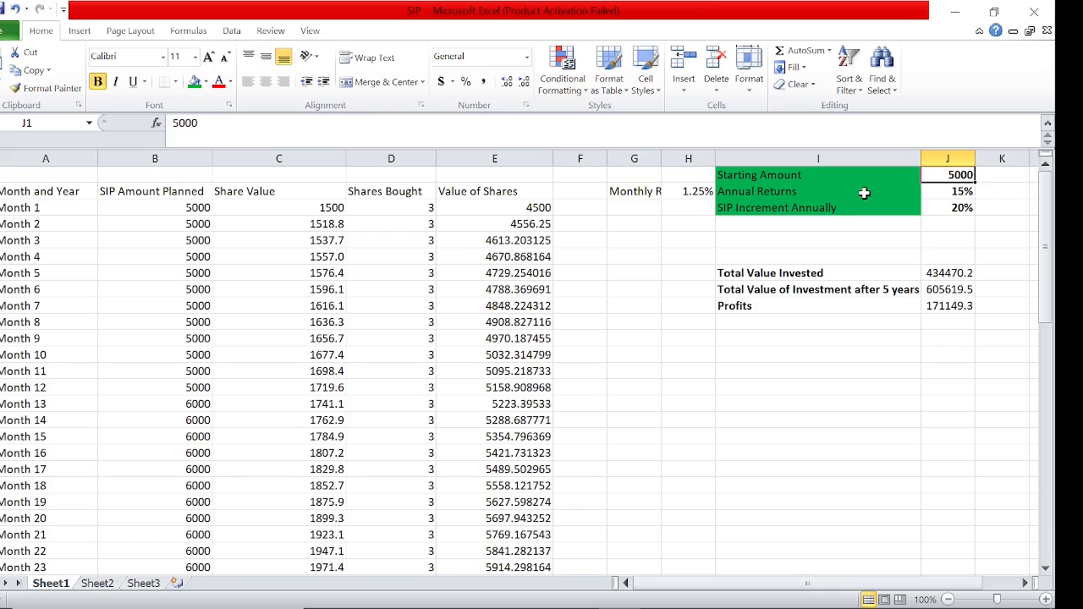
{"action": "type", "text": "7000"}
{"action": "key", "text": "Return"}
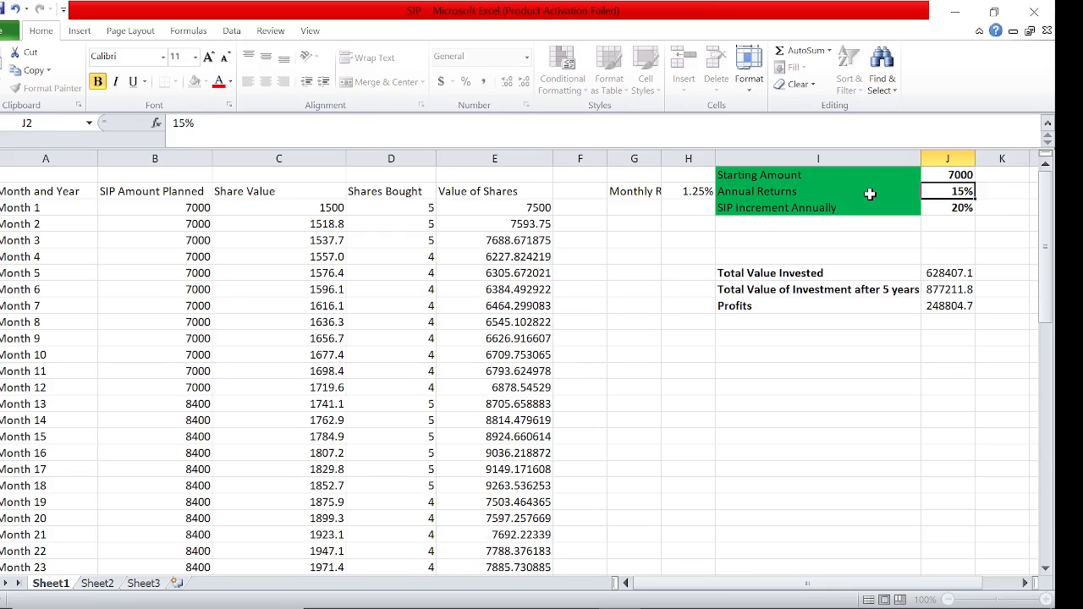
Examine the recalculated SIP Amount Planned column from Month 1 down to Month 60
{"action": "left_click", "coordinate": [940, 262]}
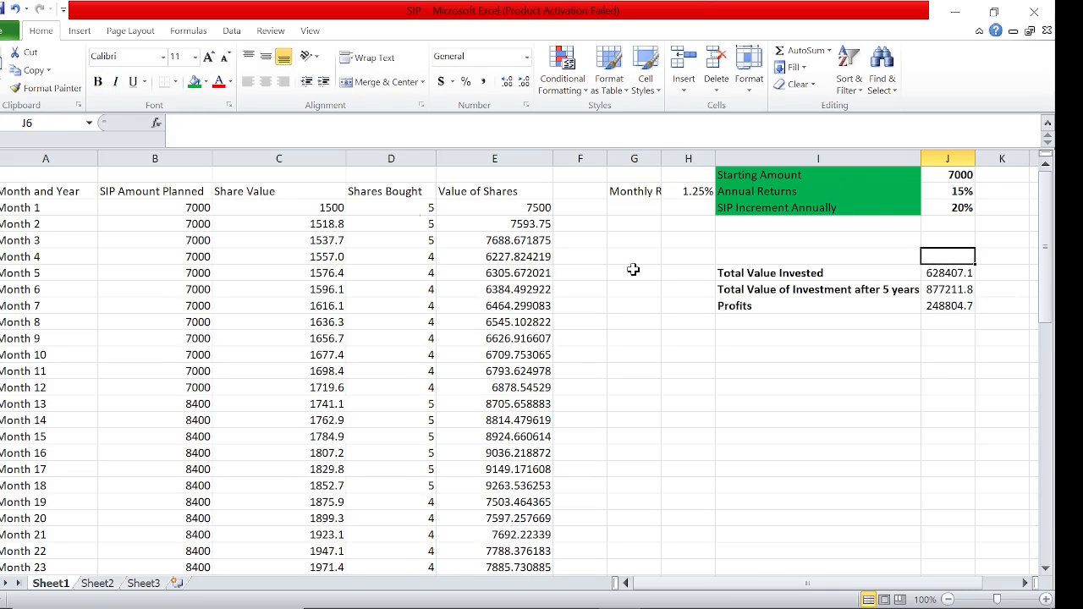
{"action": "left_click", "coordinate": [208, 209]}
{"action": "key", "text": "Return"}
{"action": "key", "text": "Down"}
{"action": "key", "text": "Down"}
{"action": "key", "text": "Down"}
{"action": "key", "text": "Down"}
{"action": "key", "text": "Down"}
{"action": "key", "text": "Down"}
{"action": "key", "text": "Down"}
{"action": "key", "text": "Down"}
{"action": "key", "text": "Down"}
{"action": "key", "text": "Down"}
{"action": "key", "text": "Down"}
{"action": "key", "text": "Down"}
{"action": "key", "text": "Down"}
{"action": "key", "text": "Down"}
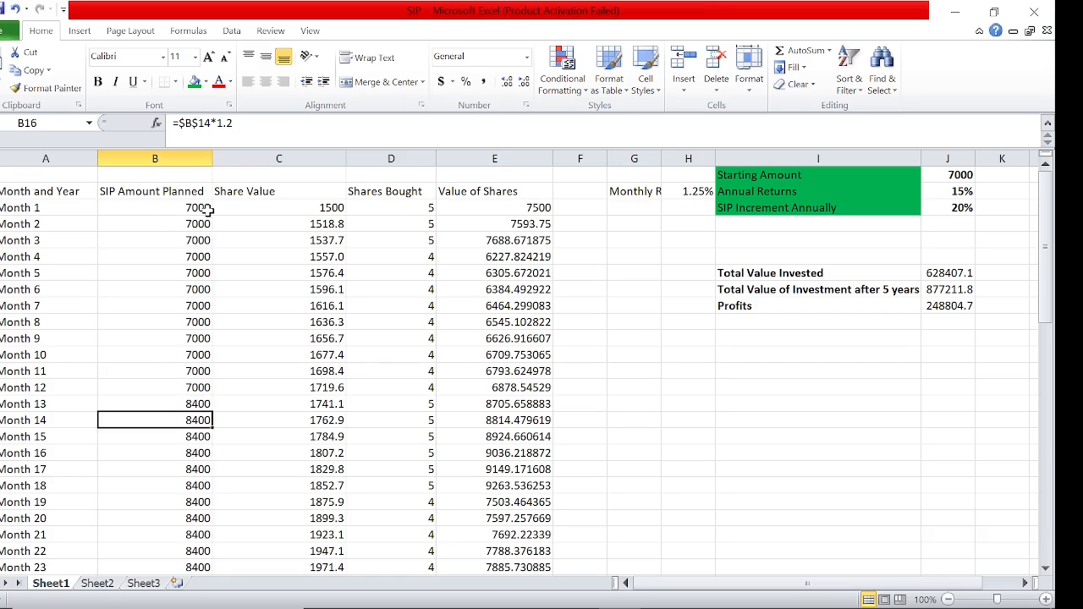
{"action": "key", "text": "ctrl+Down"}
{"action": "key", "text": "ctrl+Up"}
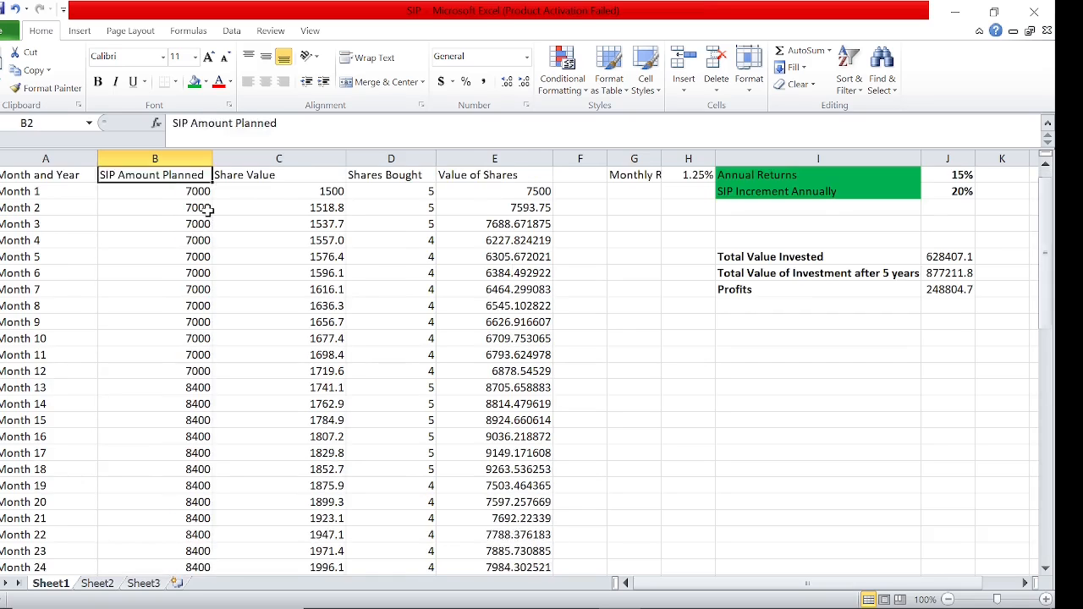
Check the total invested, 5-year investment value and profits for the 7000 starting amount
{"action": "key", "text": "Up"}
{"action": "key", "text": "Right"}
{"action": "key", "text": "ctrl+Right"}
{"action": "key", "text": "Down"}
{"action": "key", "text": "Down"}
{"action": "key", "text": "Down"}
{"action": "key", "text": "Down"}
{"action": "key", "text": "Down"}
{"action": "key", "text": "Down"}
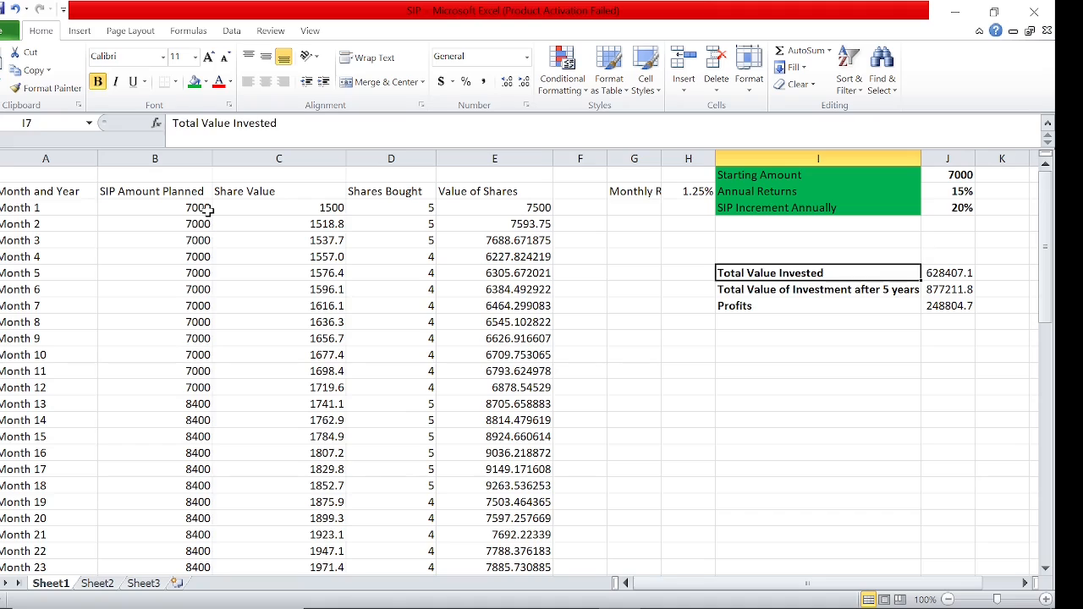
{"action": "key", "text": "Right"}
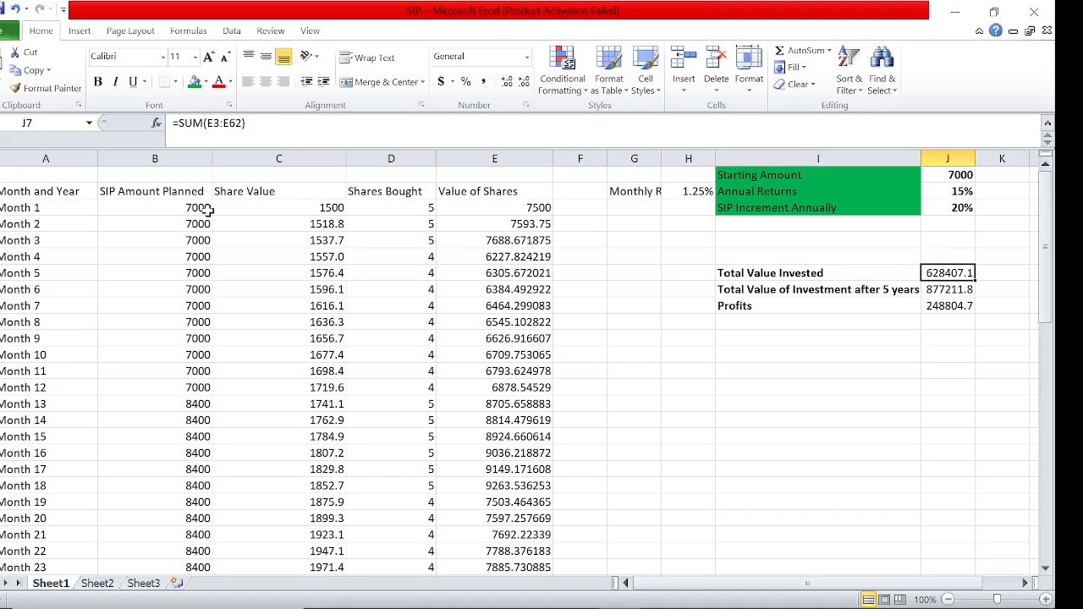
{"action": "key", "text": "Down"}
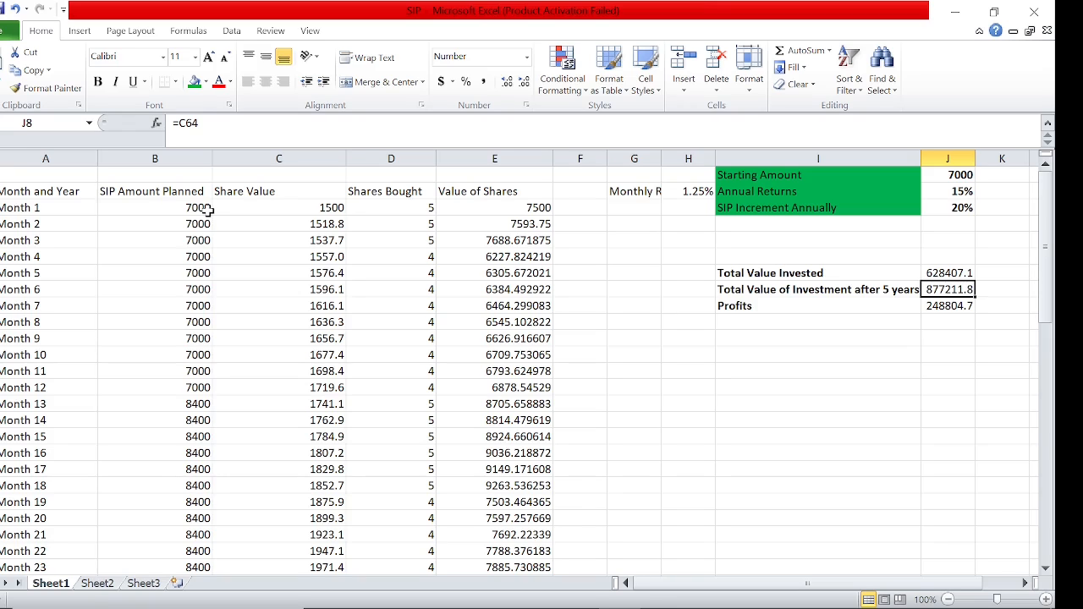
{"action": "key", "text": "Down"}
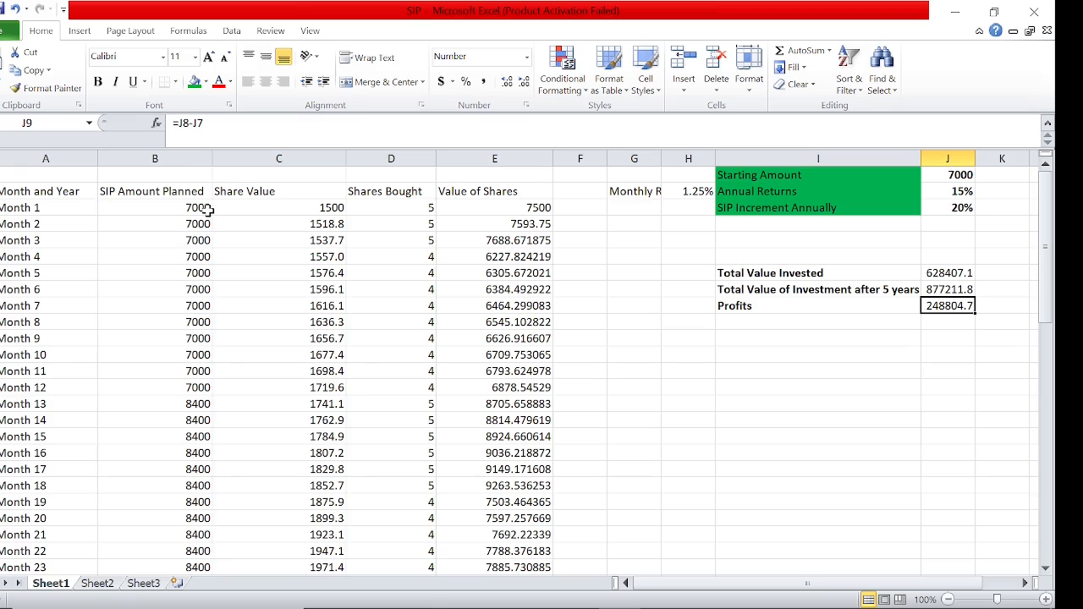
Set the Annual Returns rate in J2 to 12%
{"action": "left_click", "coordinate": [961, 191]}
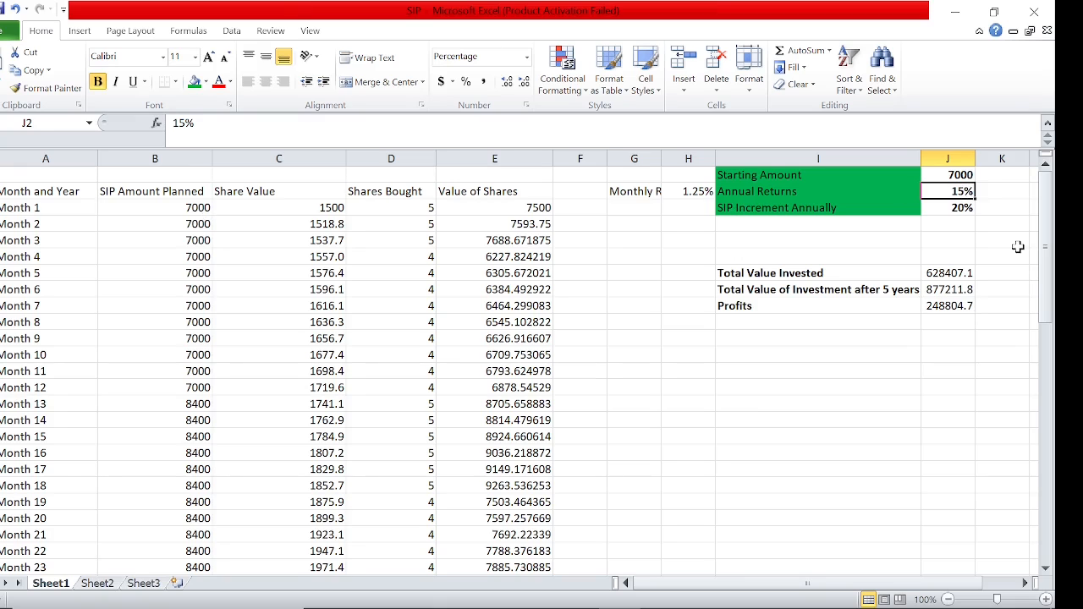
{"action": "key", "text": "F2"}
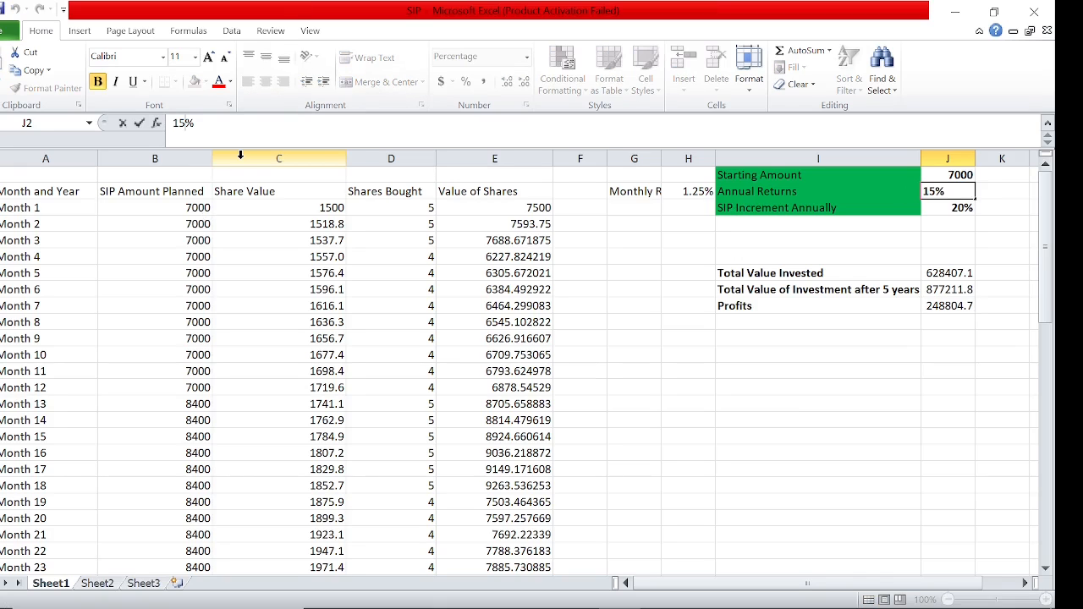
{"action": "key", "text": "BackSpace"}
{"action": "key", "text": "BackSpace"}
{"action": "type", "text": "2%"}
{"action": "key", "text": "Return"}
Check the Monthly Returns rate and the summary figures in J7:J9 for the 12% annual return
{"action": "key", "text": "Left"}
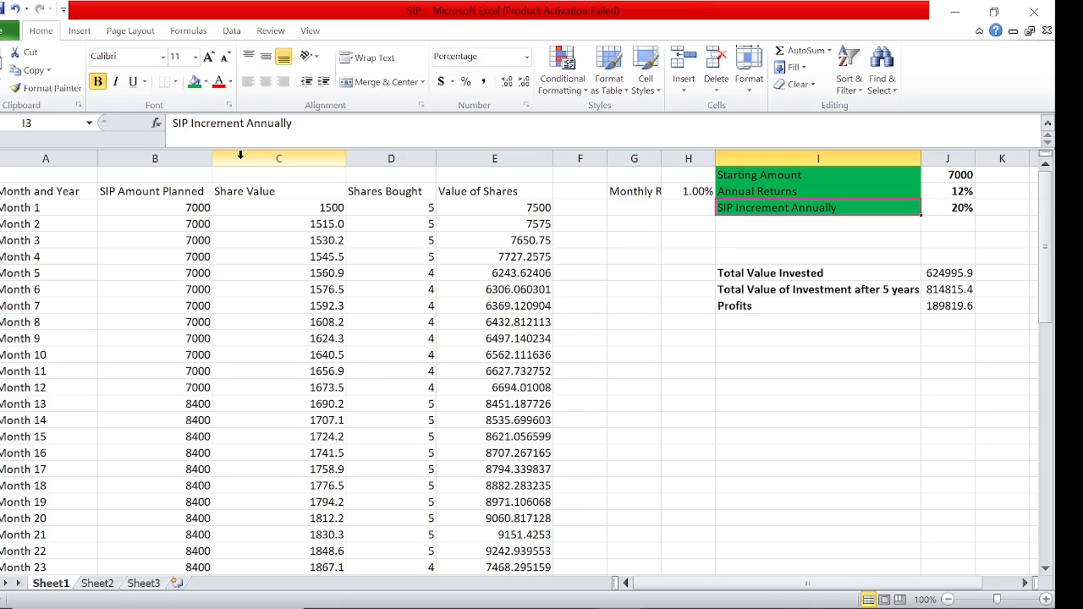
{"action": "key", "text": "Left"}
{"action": "key", "text": "Up"}
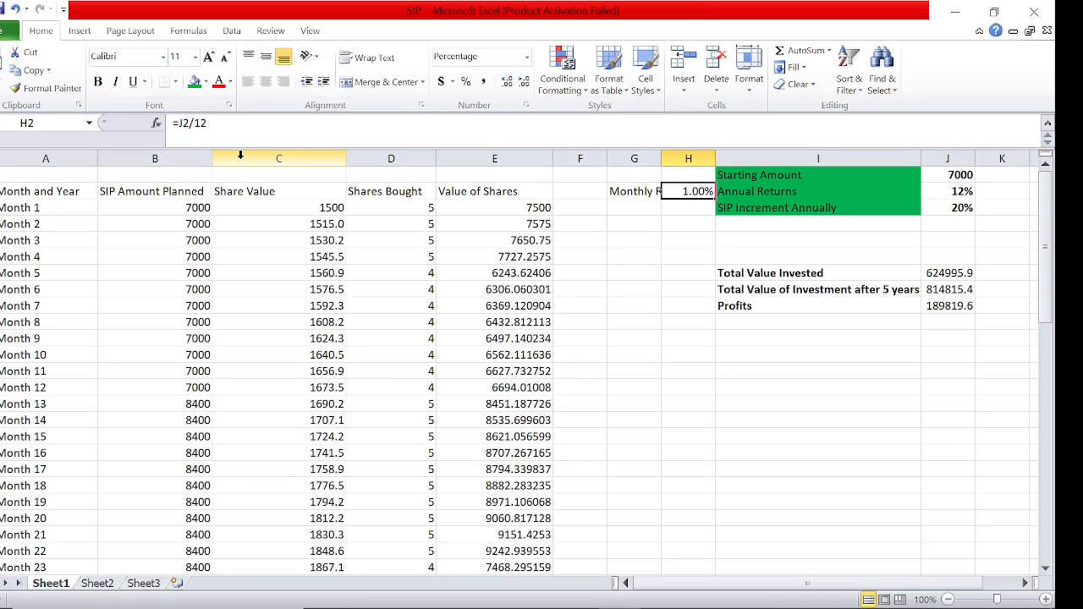
{"action": "key", "text": "Left"}
{"action": "key", "text": "Left"}
{"action": "key", "text": "Left"}
{"action": "key", "text": "Left"}
{"action": "key", "text": "Left"}
{"action": "key", "text": "Left"}
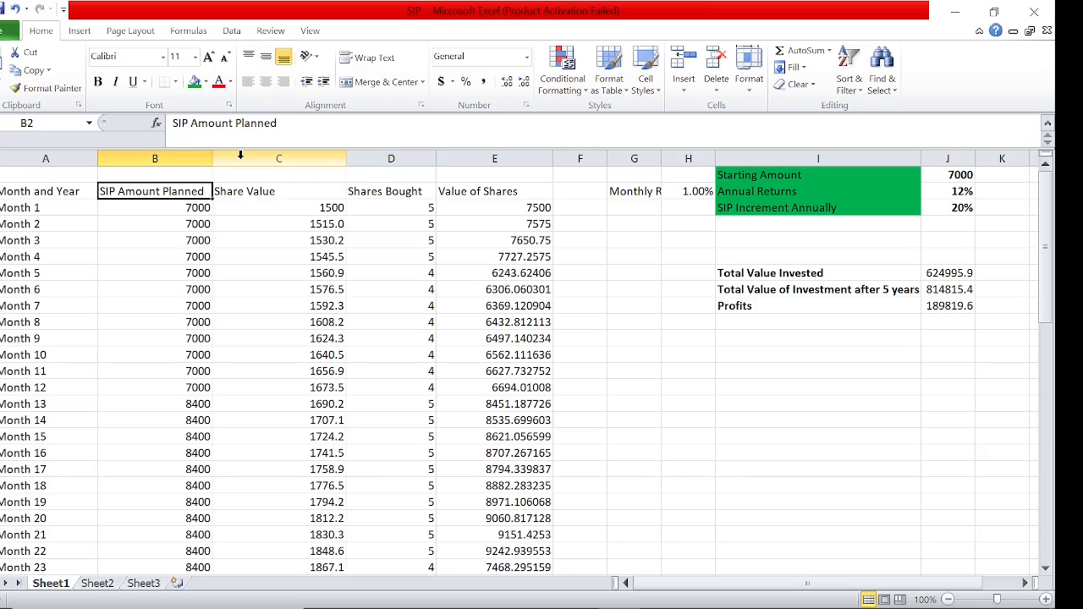
{"action": "left_click", "coordinate": [965, 272]}
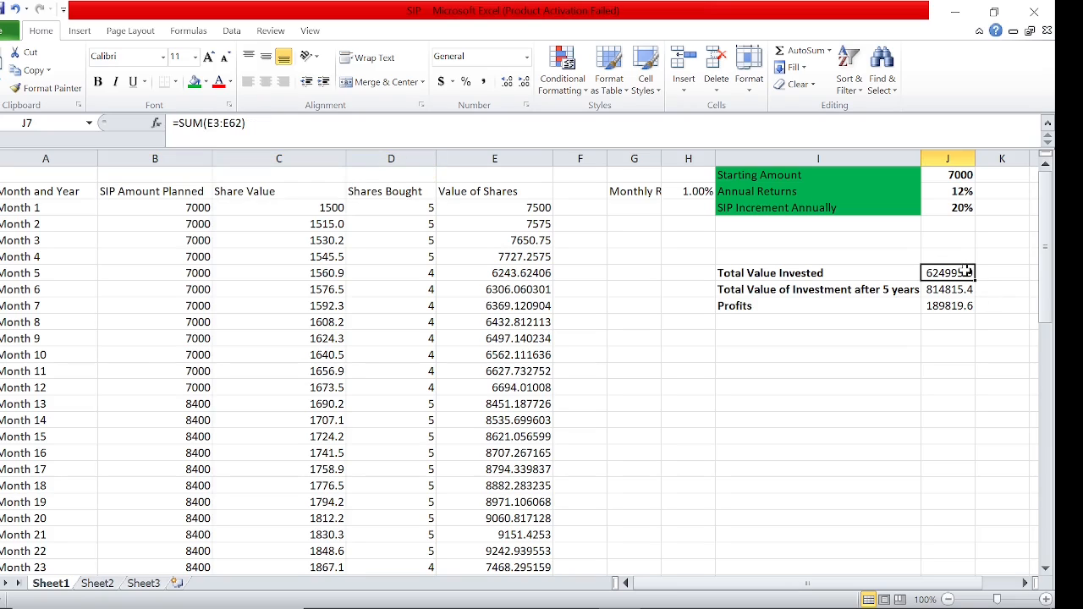
{"action": "left_click", "coordinate": [953, 289]}
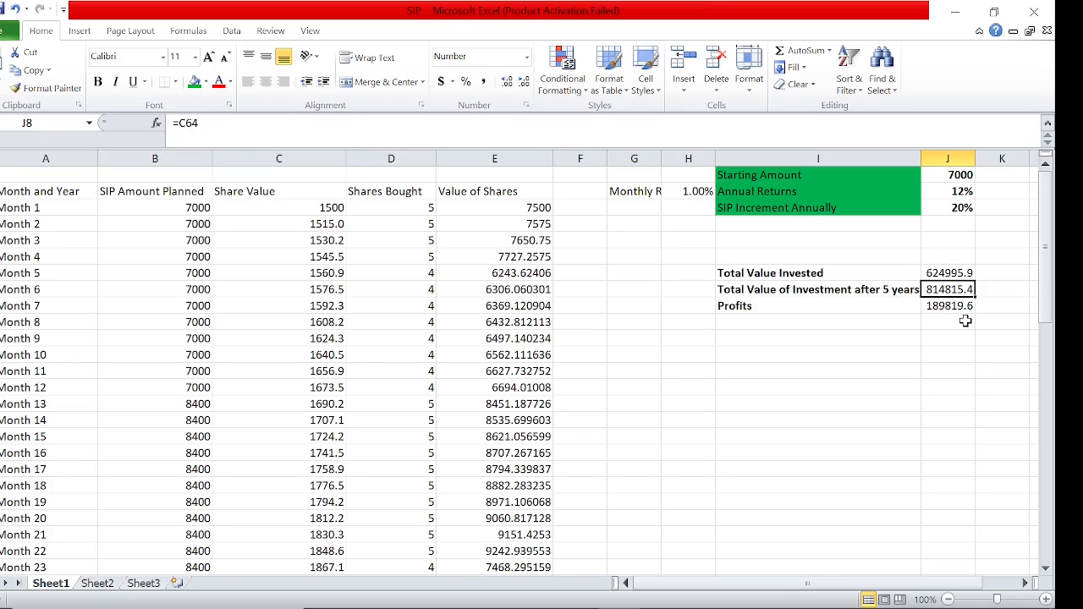
{"action": "key", "text": "Down"}
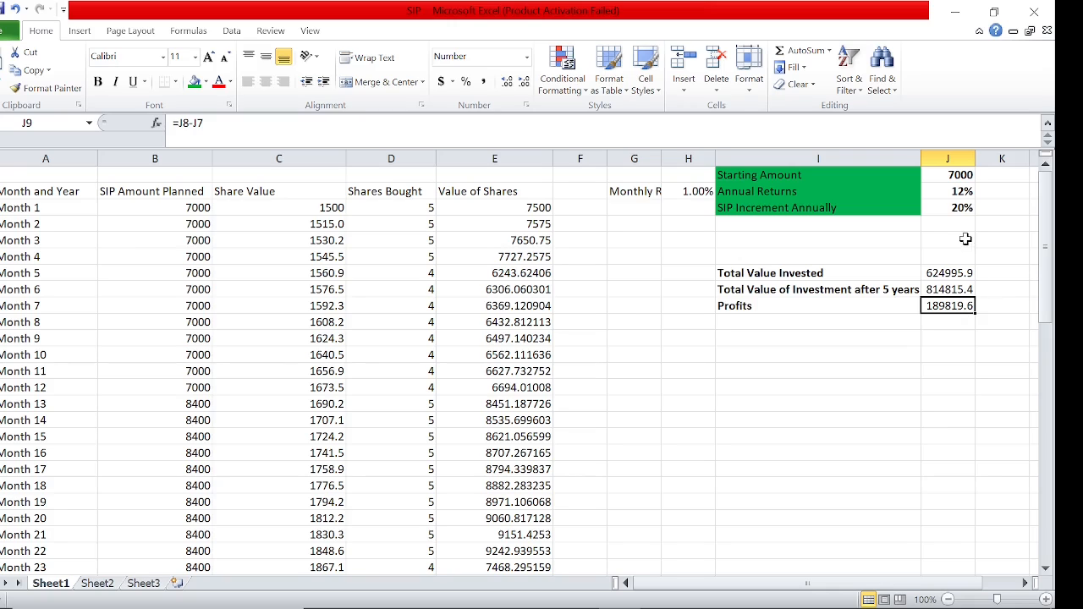
{"action": "left_click", "coordinate": [961, 210]}
{"action": "left_click", "coordinate": [954, 310]}
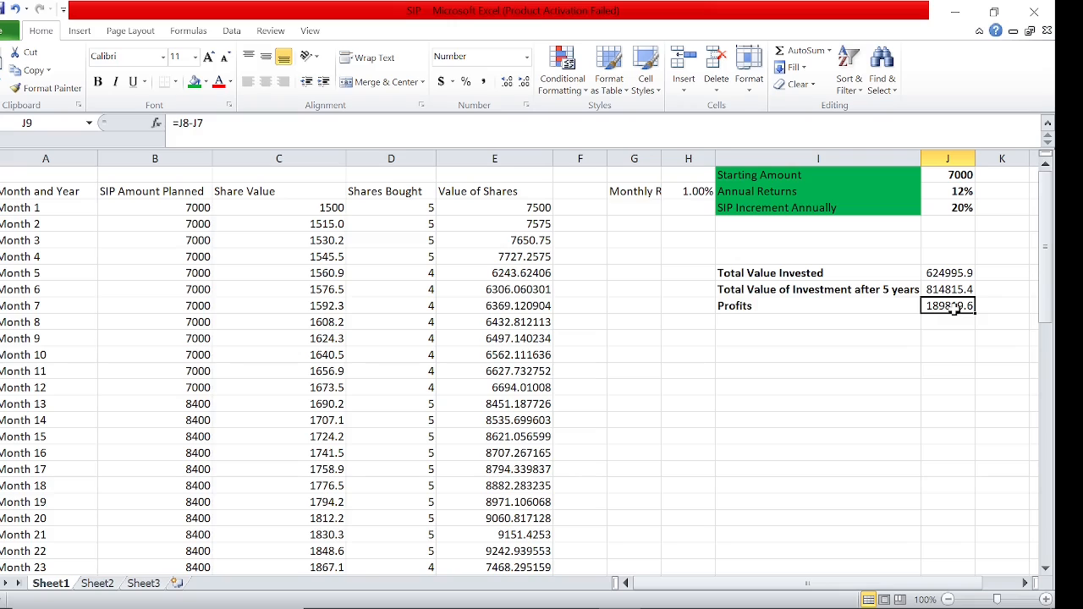